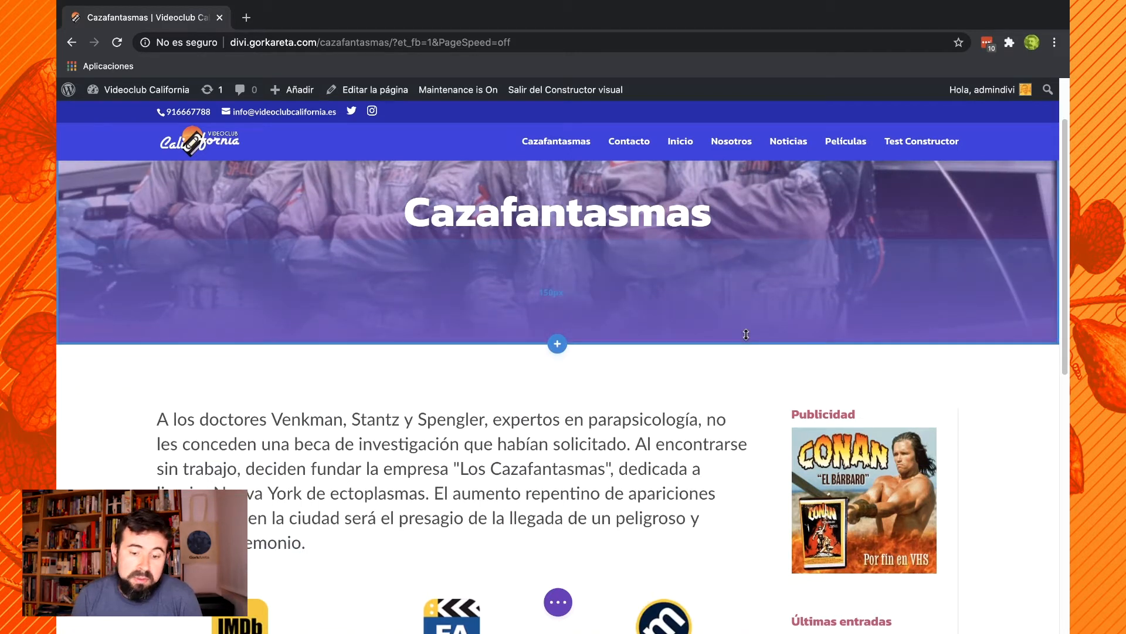
Insert a regular section with a single-column row below the ratings section, just above the footer.
{"action": "scroll", "coordinate": [746, 334], "scroll_direction": "up", "scroll_amount": 3}
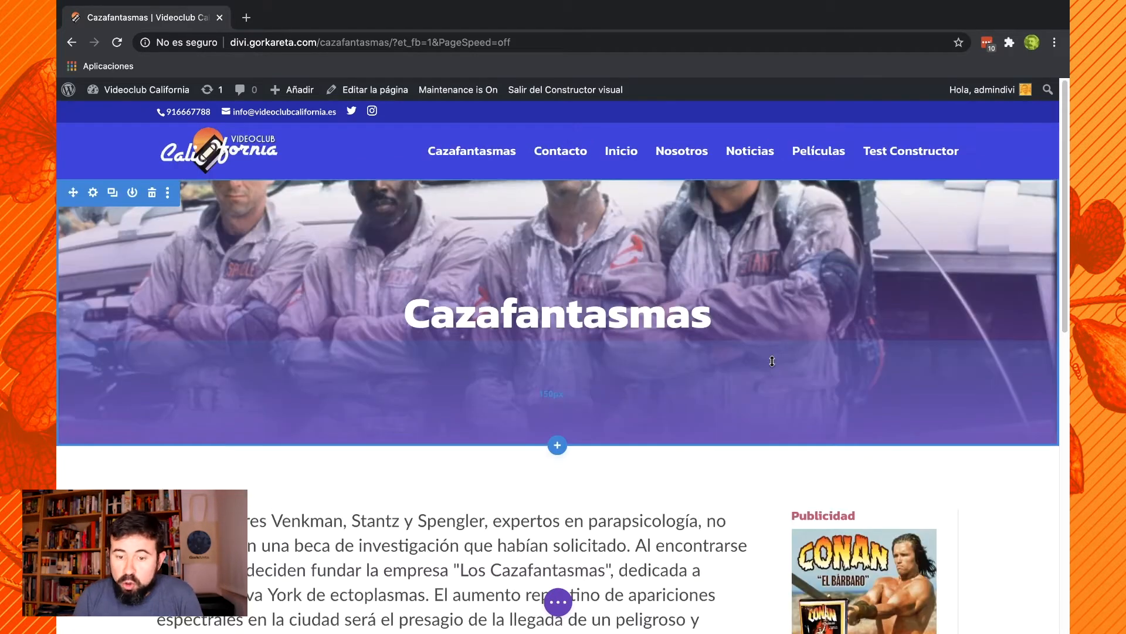
{"action": "scroll", "coordinate": [772, 360], "scroll_direction": "down", "scroll_amount": 5}
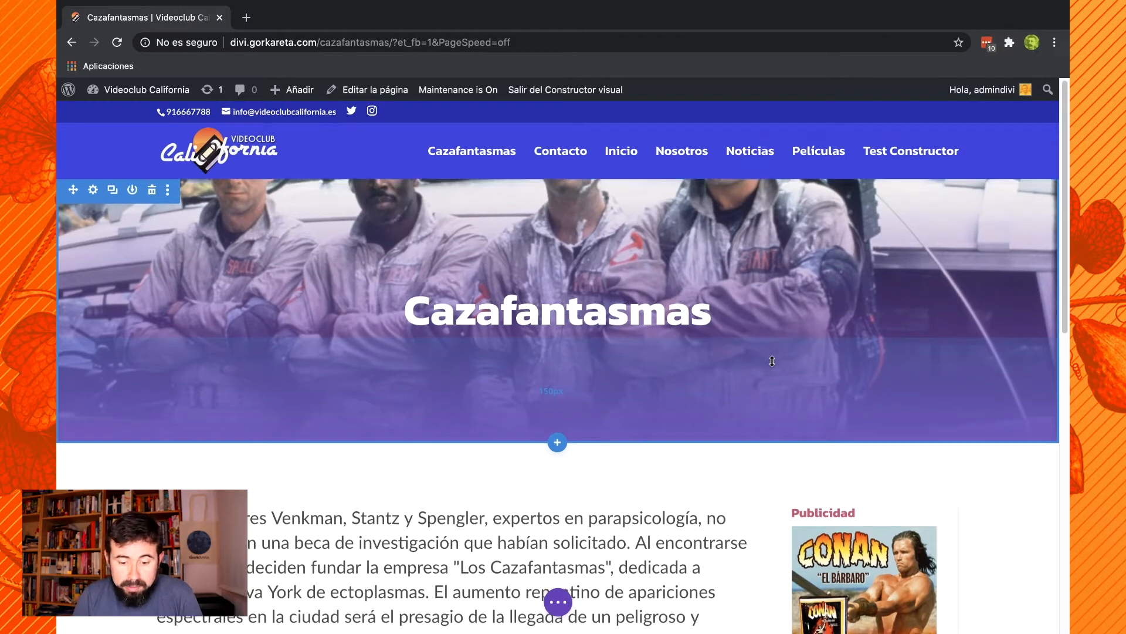
{"action": "scroll", "coordinate": [773, 361], "scroll_direction": "down", "scroll_amount": 5}
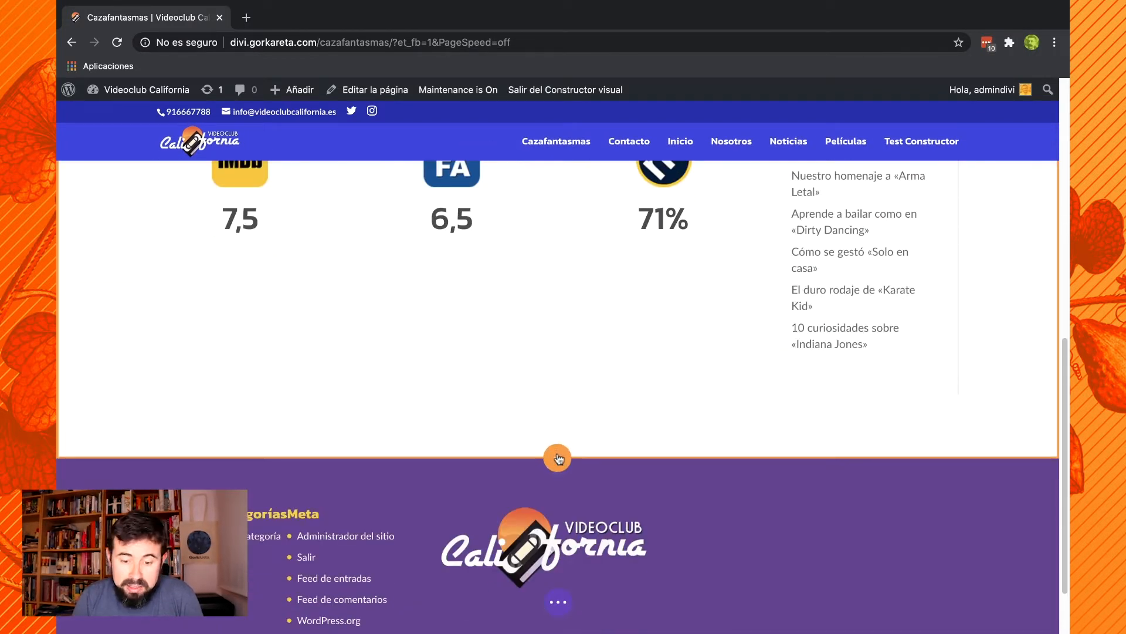
{"action": "left_click", "coordinate": [558, 459]}
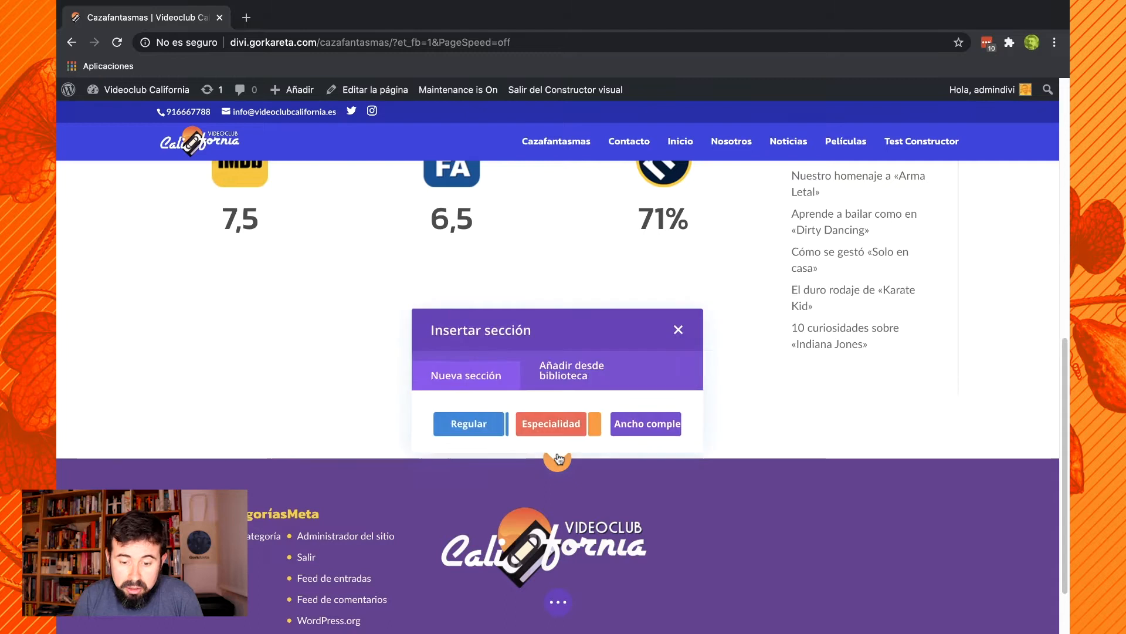
{"action": "left_click", "coordinate": [471, 420]}
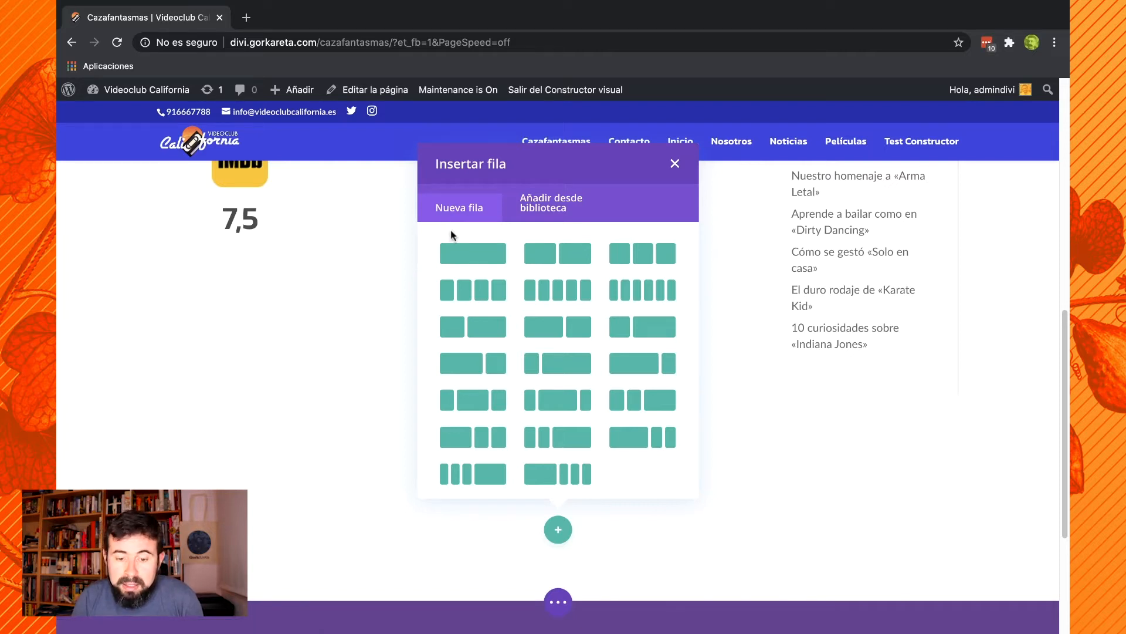
{"action": "left_click", "coordinate": [490, 257]}
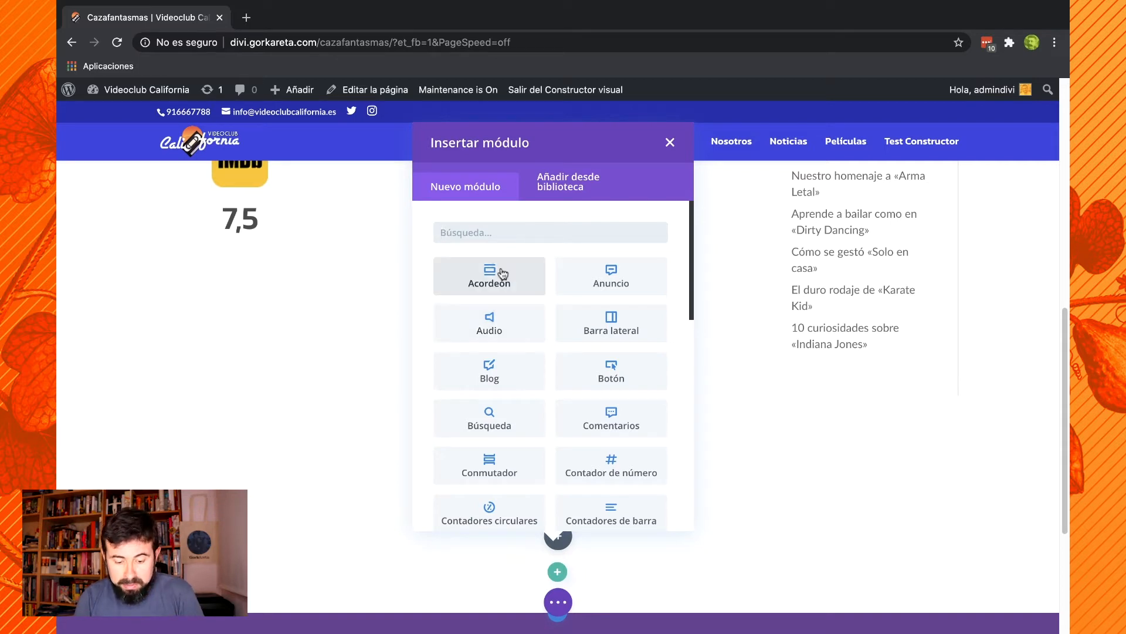
Add a text module with its default placeholder content to the new single-column row.
{"action": "type", "text": "tex"}
{"action": "left_click", "coordinate": [503, 269]}
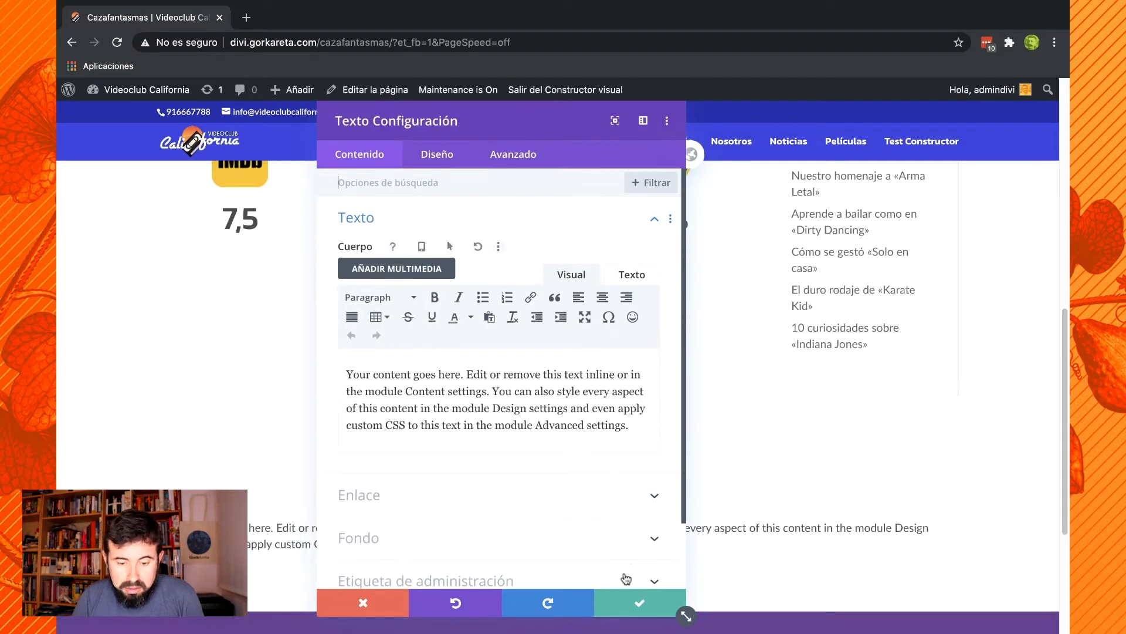
{"action": "left_click", "coordinate": [644, 606]}
Insert a row with three equal columns beneath the placeholder text row.
{"action": "scroll", "coordinate": [452, 367], "scroll_direction": "down", "scroll_amount": 3}
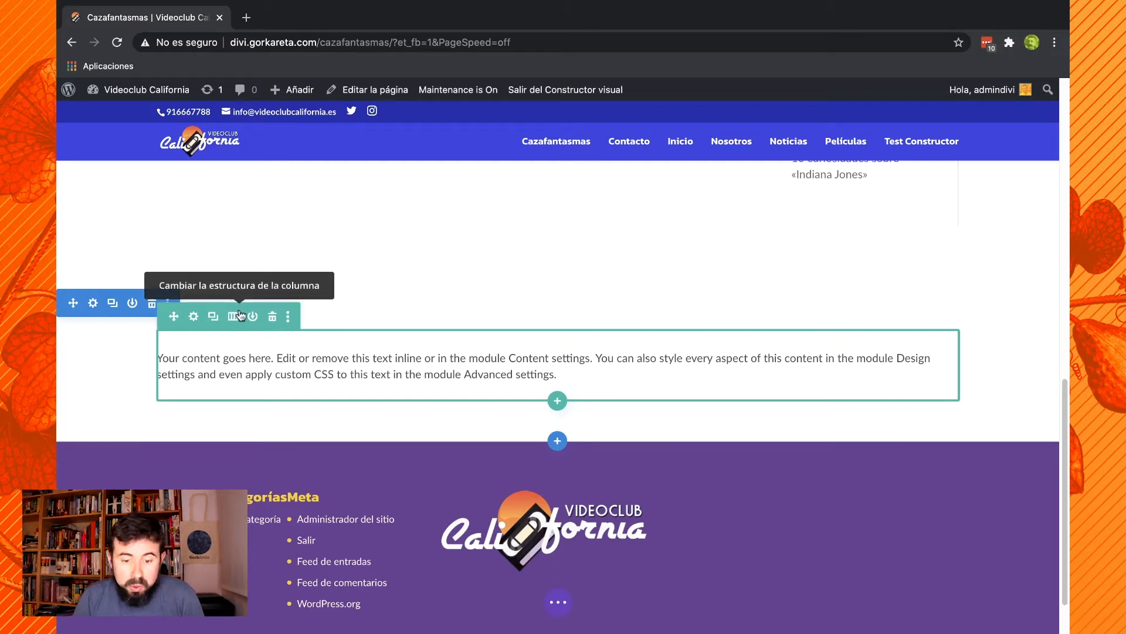
{"action": "left_click", "coordinate": [558, 402]}
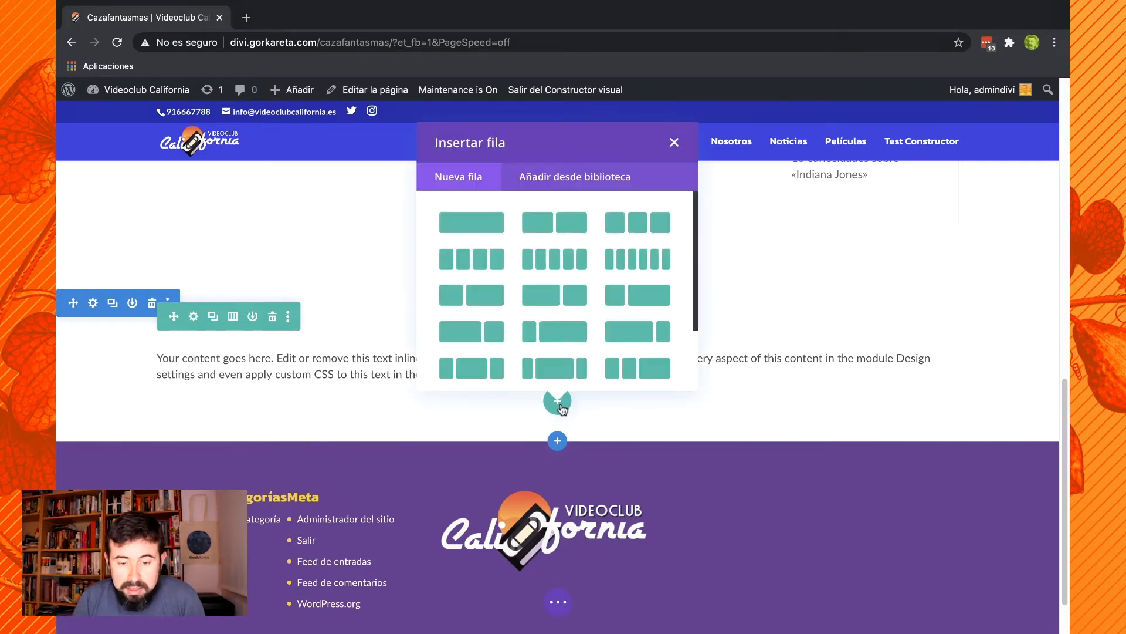
{"action": "left_click", "coordinate": [639, 233]}
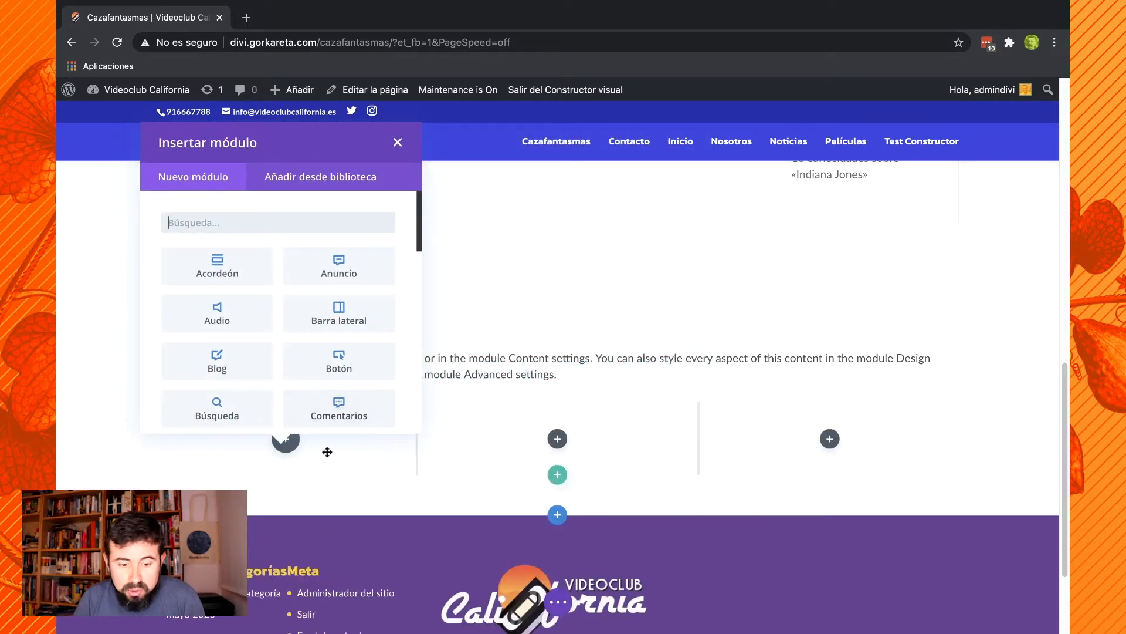
Add an image module to the first column, upload the Cazafantasmas pictures and use cazafantasmas-01.png.
{"action": "left_click", "coordinate": [216, 223]}
{"action": "type", "text": "im"}
{"action": "left_click", "coordinate": [218, 267]}
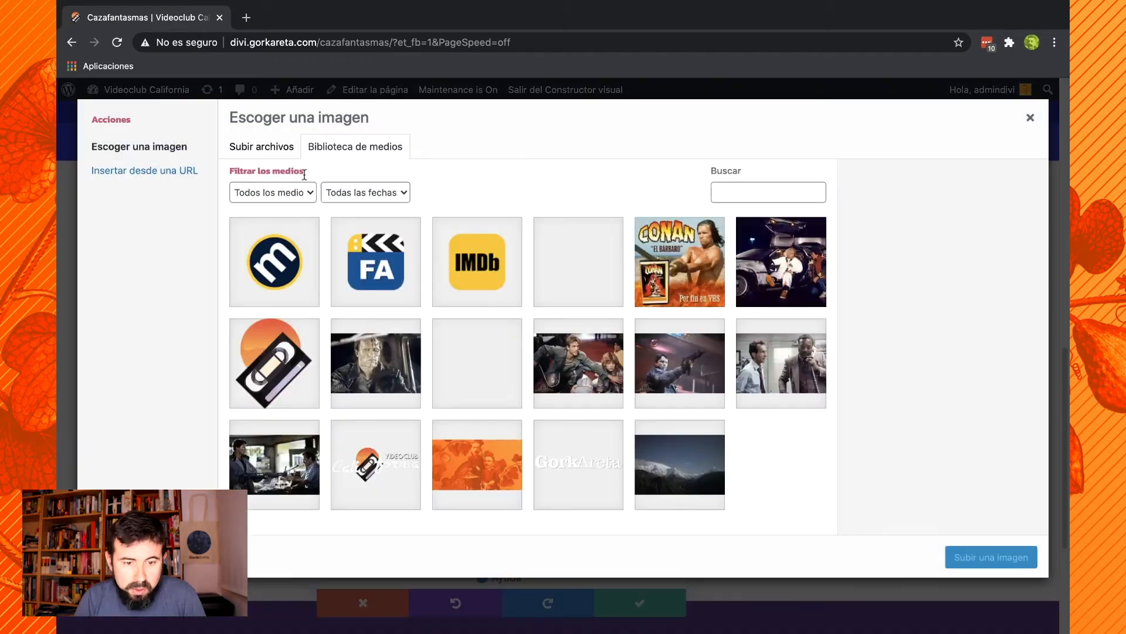
{"action": "left_click", "coordinate": [262, 148]}
{"action": "left_click", "coordinate": [568, 264]}
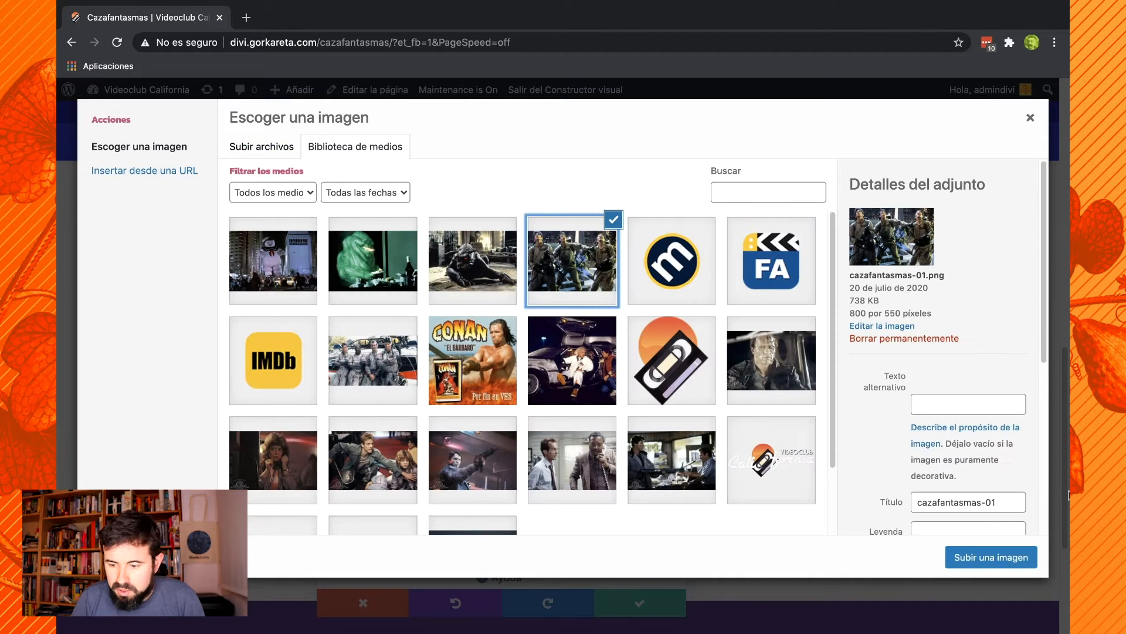
{"action": "left_click", "coordinate": [989, 565]}
{"action": "left_click", "coordinate": [680, 611]}
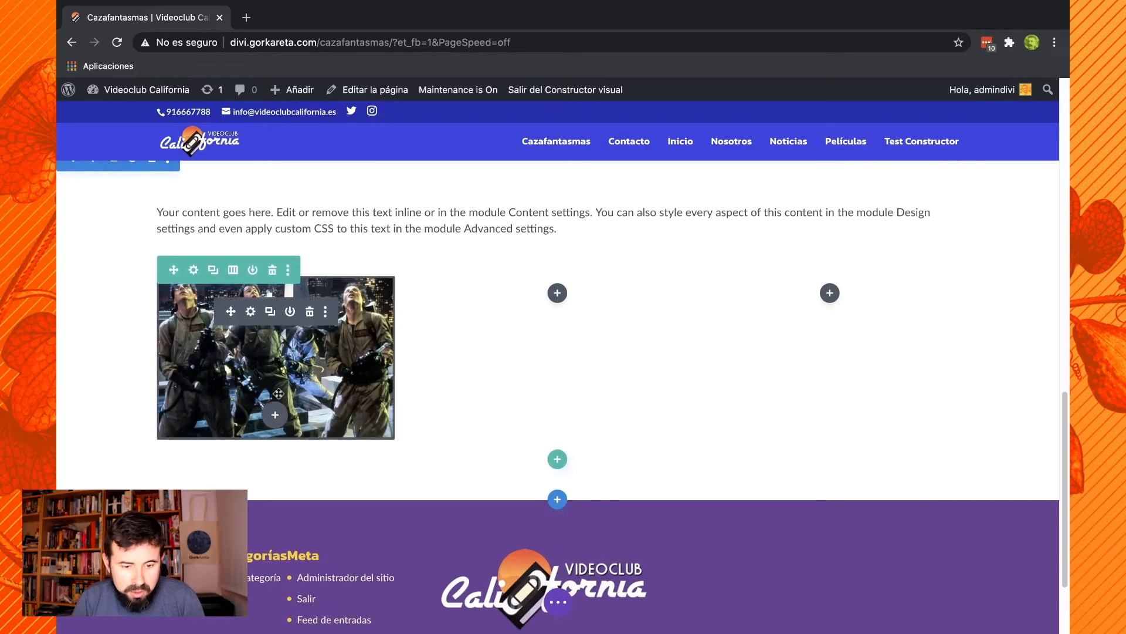
Add a text module with the default placeholder content beneath the first column's image.
{"action": "left_click", "coordinate": [275, 414]}
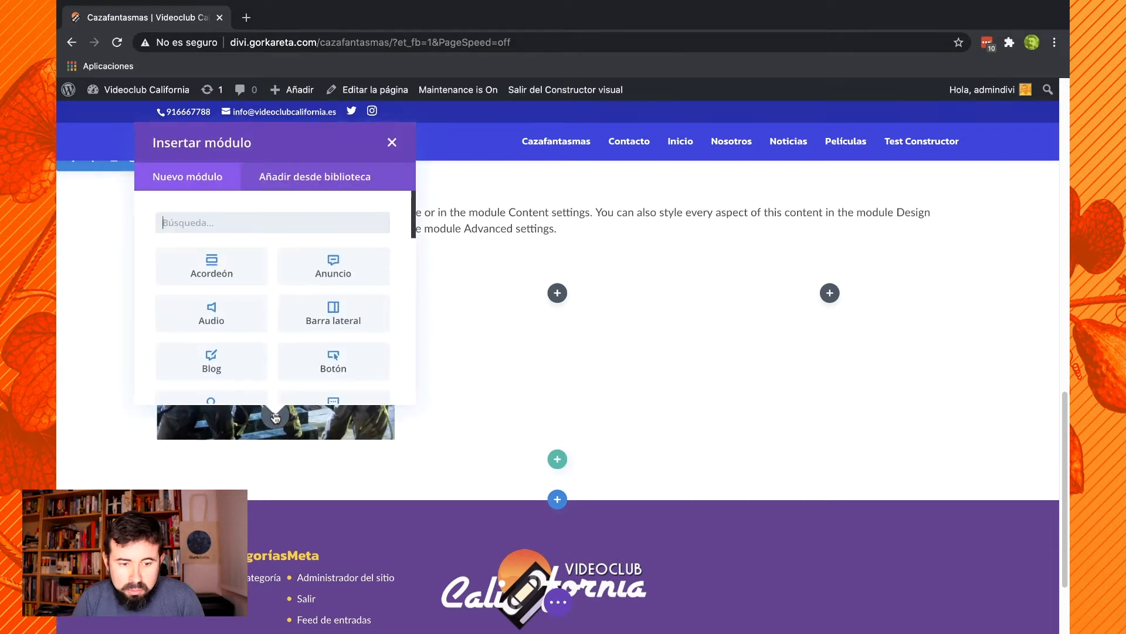
{"action": "type", "text": "tex"}
{"action": "left_click", "coordinate": [212, 265]}
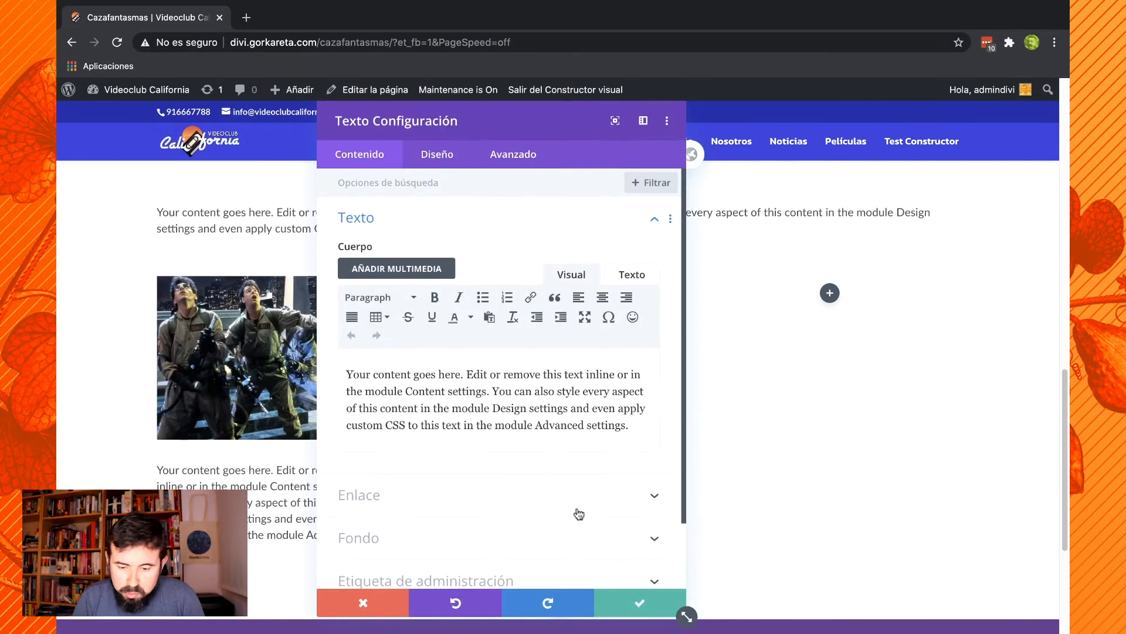
{"action": "left_click", "coordinate": [625, 599]}
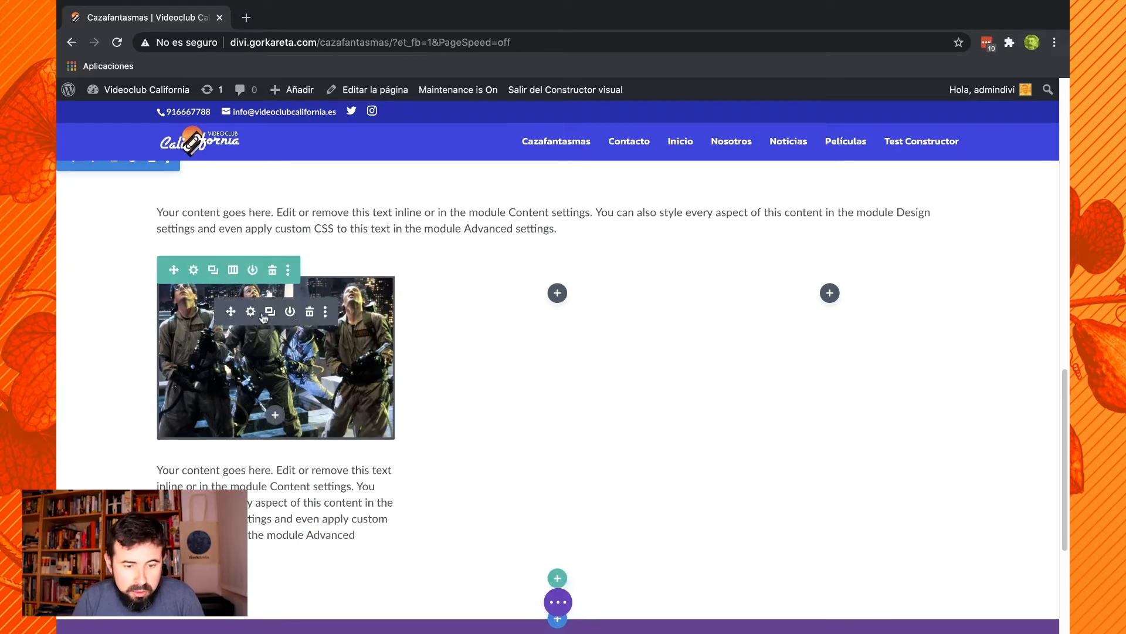
Duplicate the first column's image and text modules and move the copies into the second and third columns.
{"action": "left_click", "coordinate": [270, 315]}
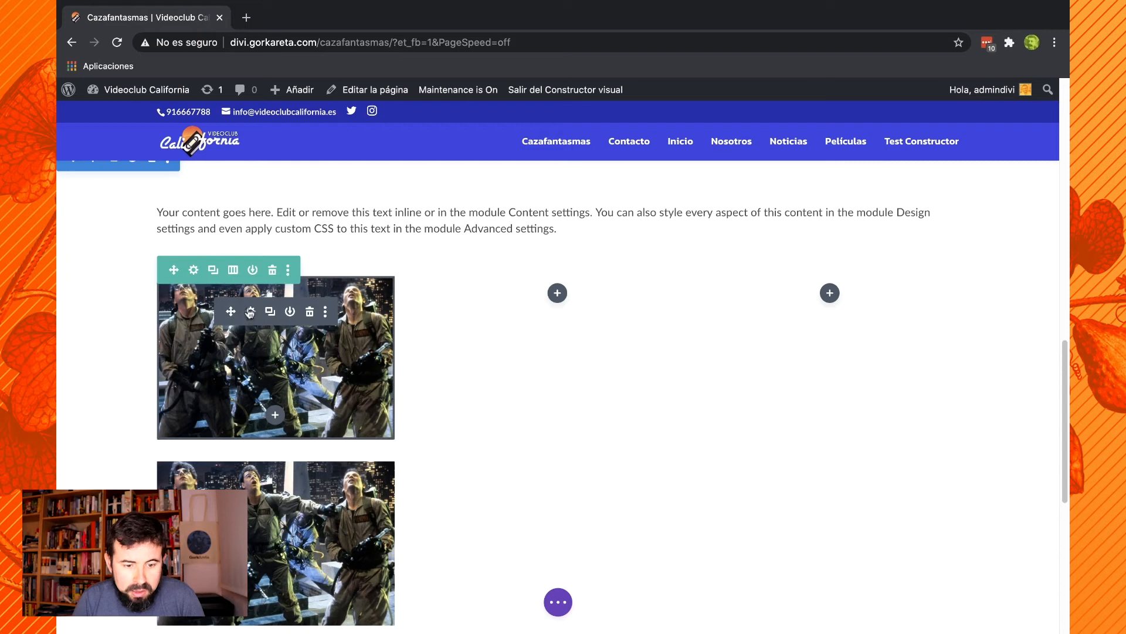
{"action": "left_click_drag", "start_coordinate": [249, 359], "coordinate": [558, 313]}
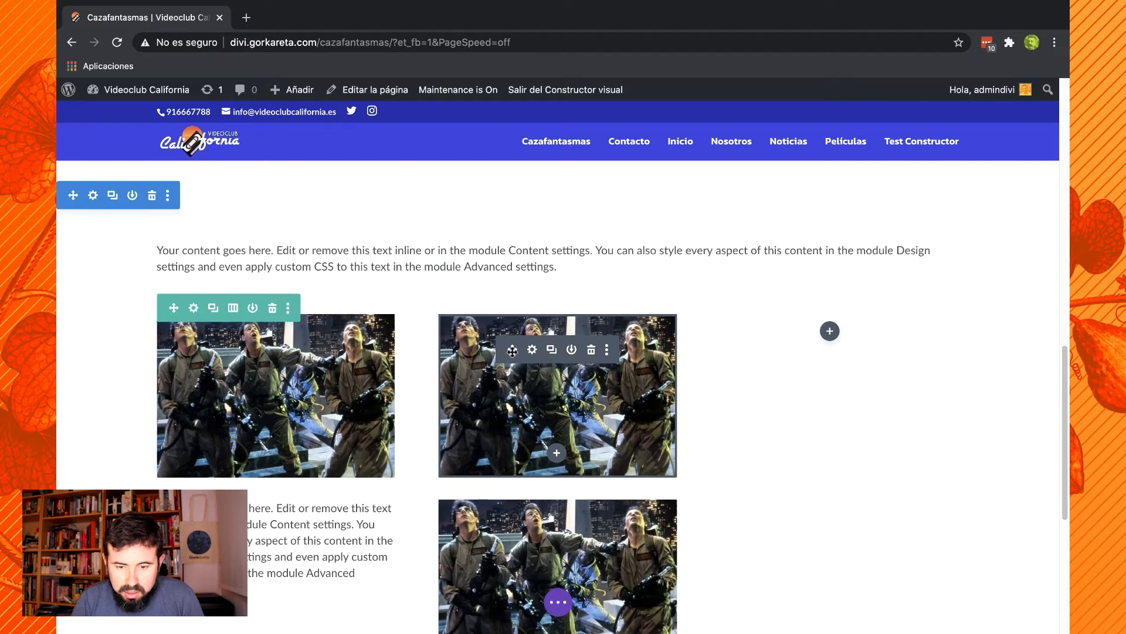
{"action": "left_click_drag", "start_coordinate": [787, 359], "coordinate": [854, 349]}
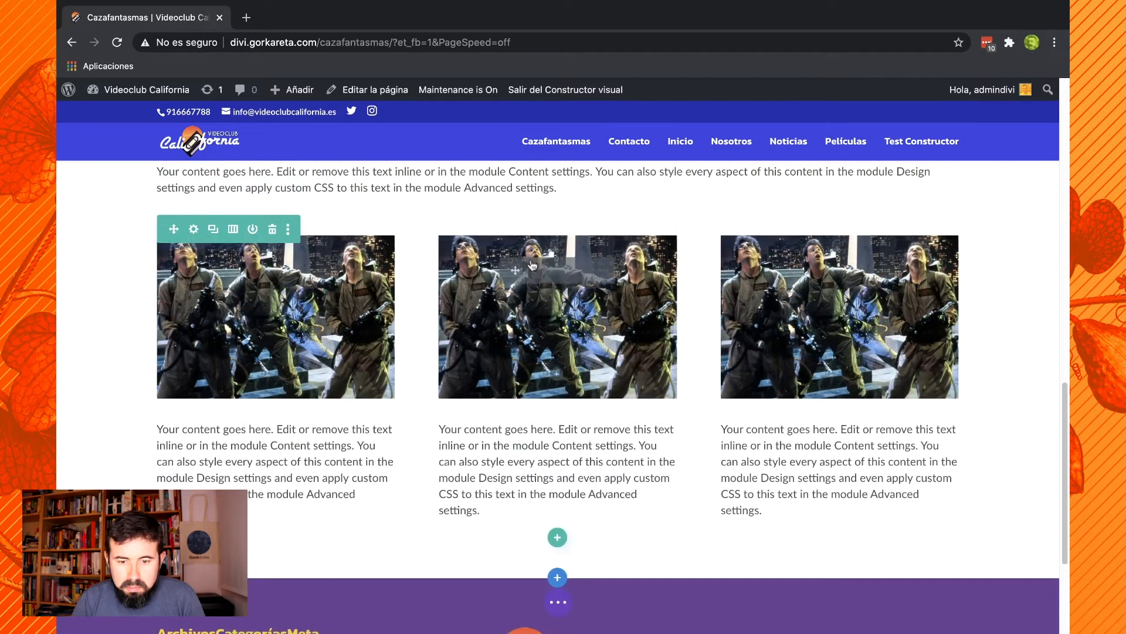
Replace the second column's image with cazafantasmas-03.png from the media library.
{"action": "left_click", "coordinate": [527, 272]}
{"action": "left_click", "coordinate": [517, 302]}
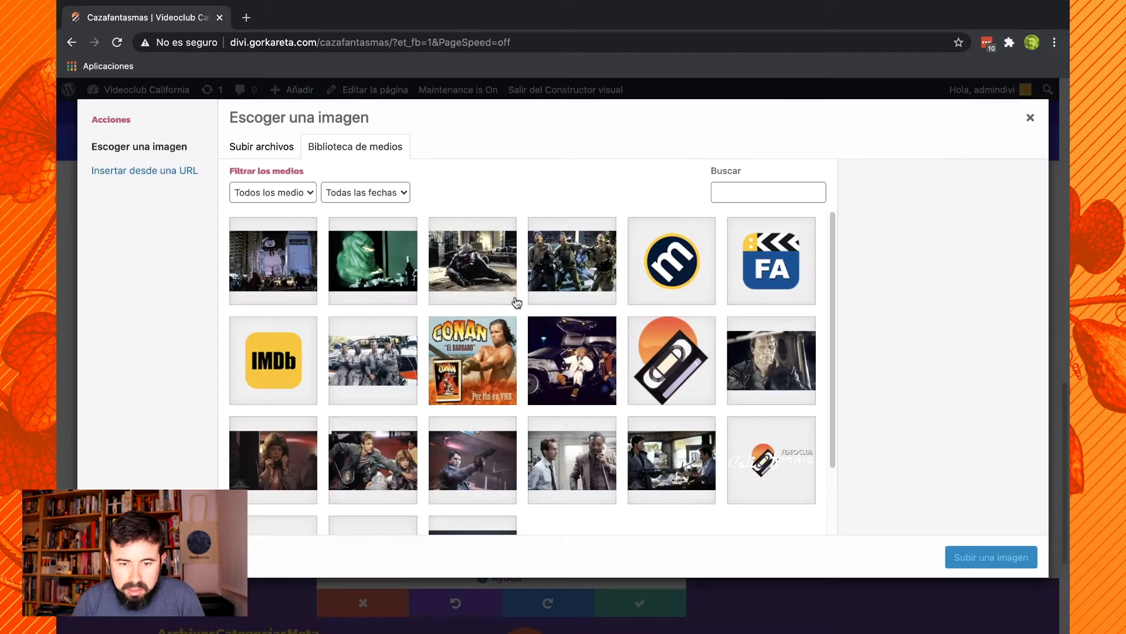
{"action": "left_click", "coordinate": [382, 258]}
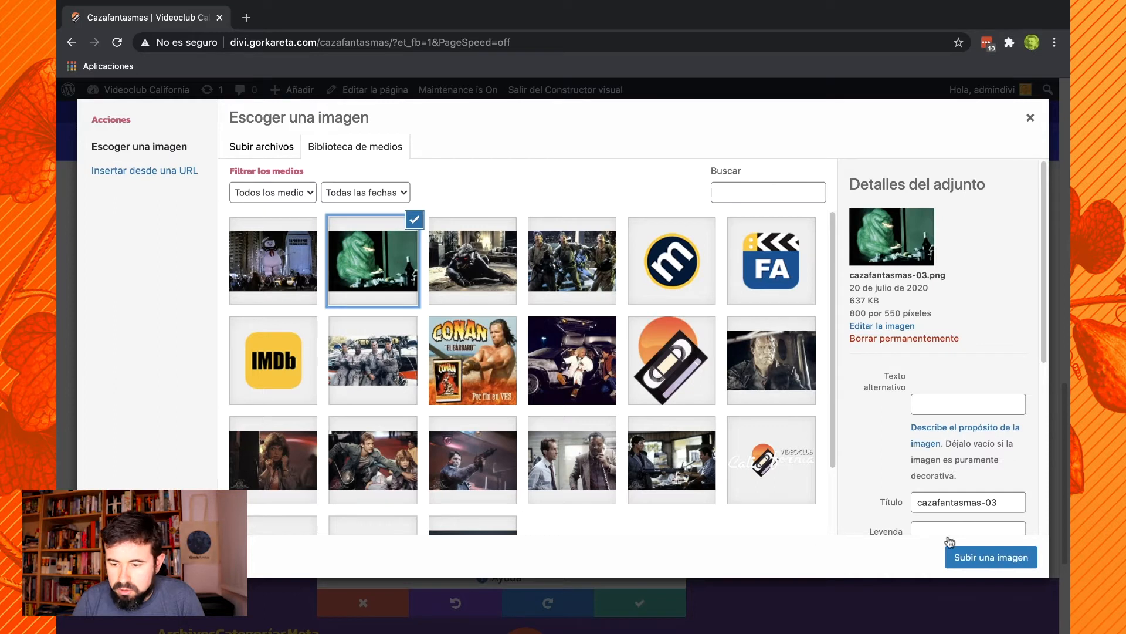
{"action": "left_click", "coordinate": [956, 556]}
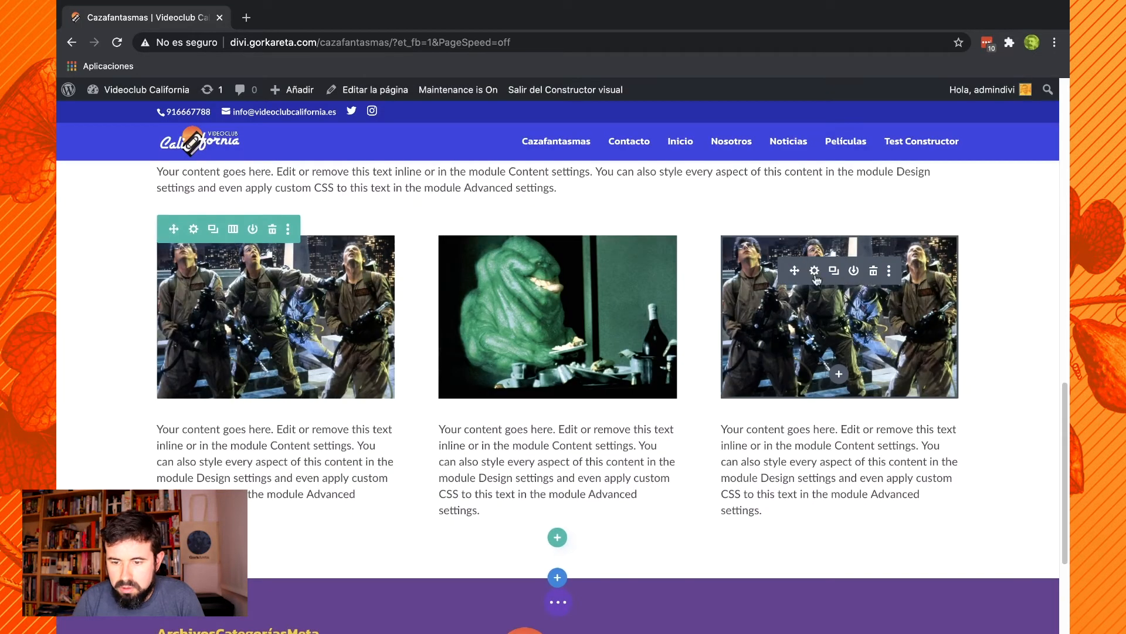
Replace the third column's image with the giant marshmallow man picture from the media library and save the module.
{"action": "left_click", "coordinate": [815, 273]}
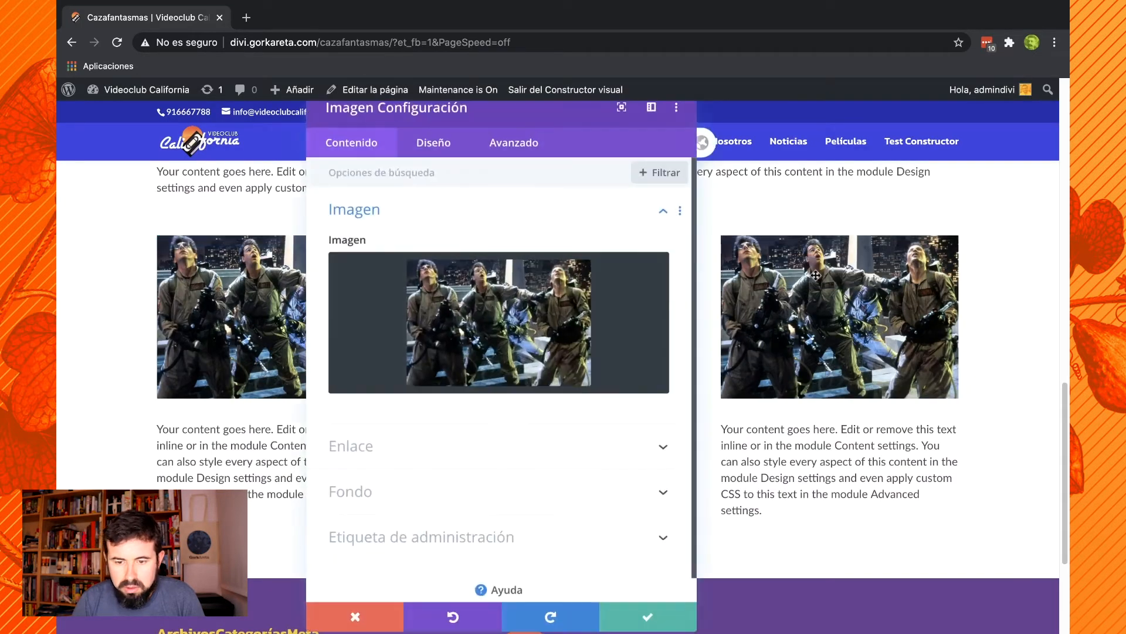
{"action": "left_click", "coordinate": [519, 303]}
{"action": "left_click", "coordinate": [312, 257]}
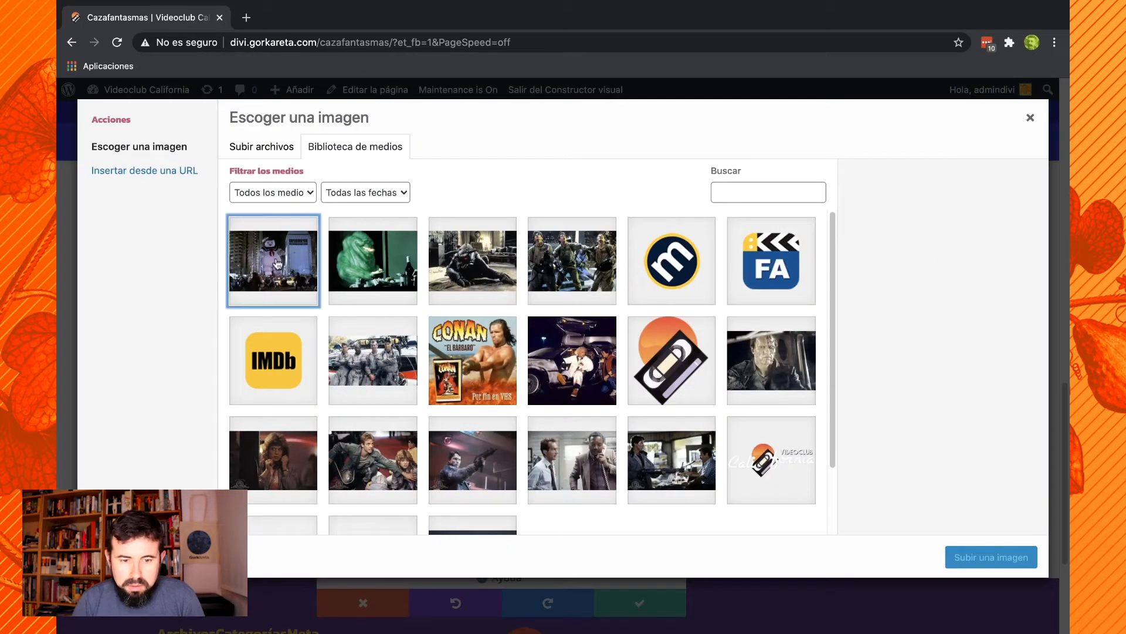
{"action": "left_click", "coordinate": [974, 558]}
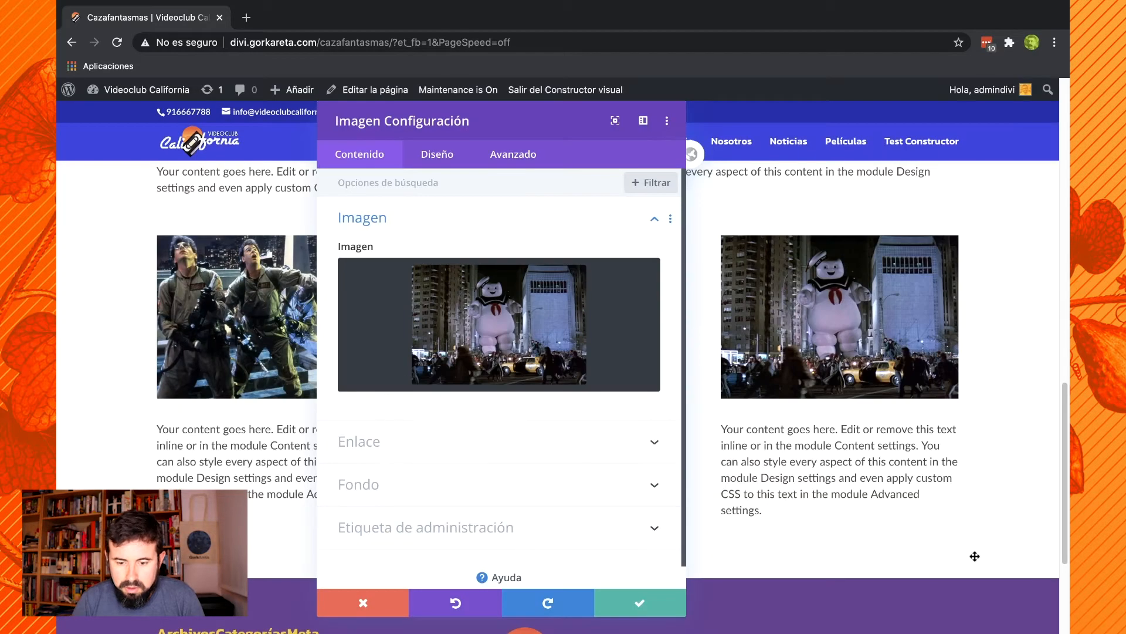
{"action": "left_click", "coordinate": [645, 610]}
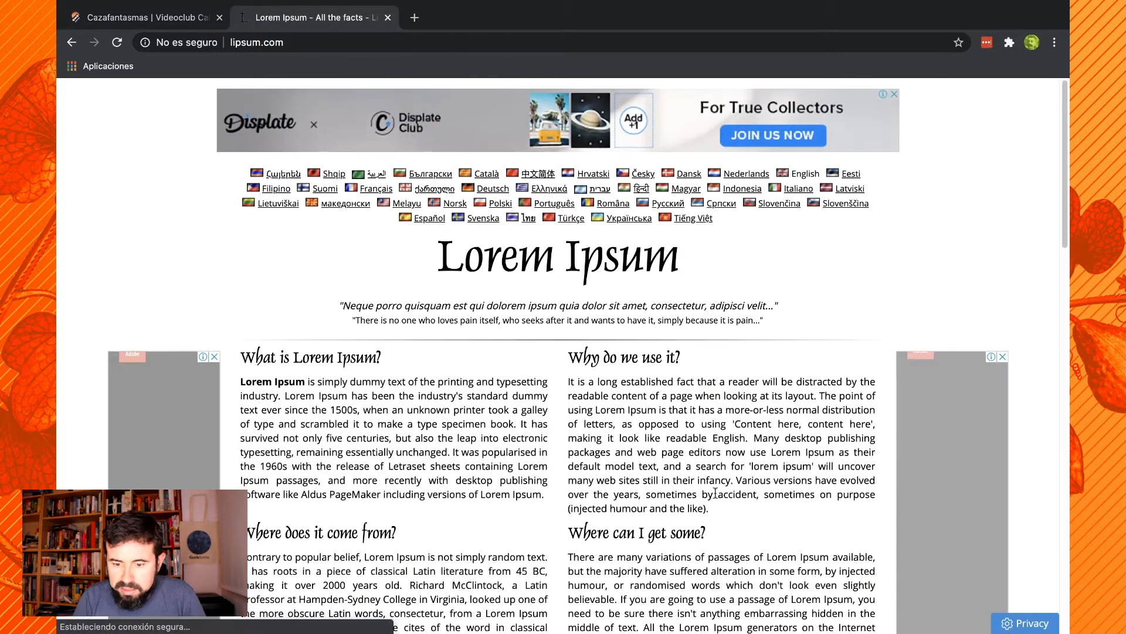
On lipsum.com, generate five paragraphs of Lorem Ipsum and copy the first one.
{"action": "scroll", "coordinate": [715, 492], "scroll_direction": "down", "scroll_amount": 6}
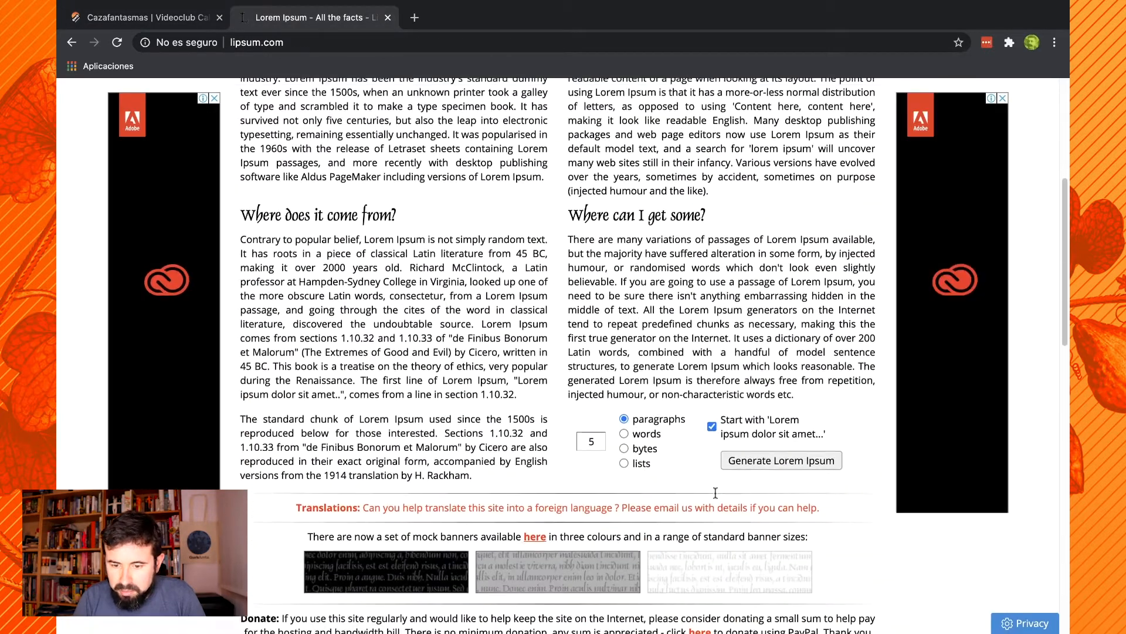
{"action": "left_click", "coordinate": [788, 410]}
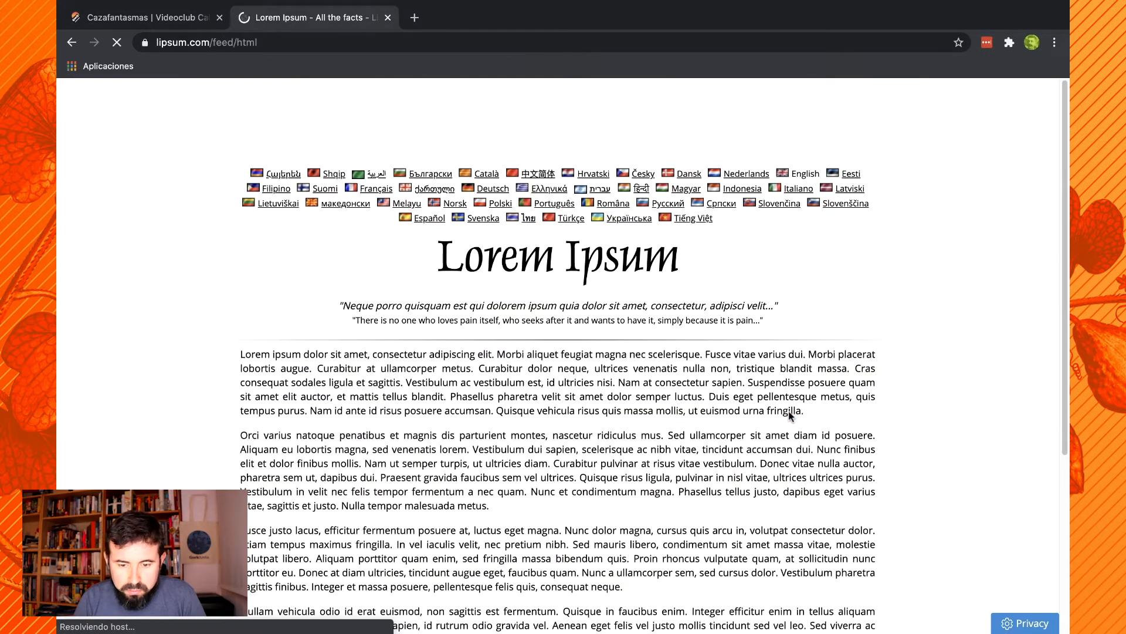
{"action": "left_click_drag", "start_coordinate": [806, 411], "coordinate": [241, 359]}
{"action": "key", "text": "super+c"}
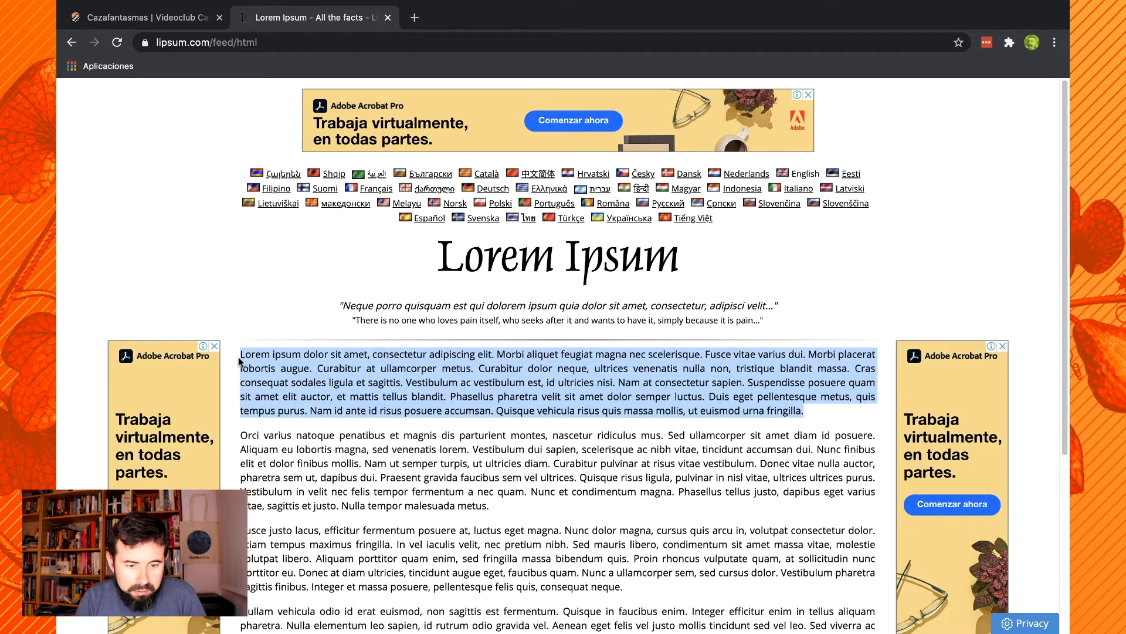
Return to the Cazafantasmas page and replace the first column's placeholder text with the copied Lorem Ipsum paragraph.
{"action": "left_click", "coordinate": [164, 24]}
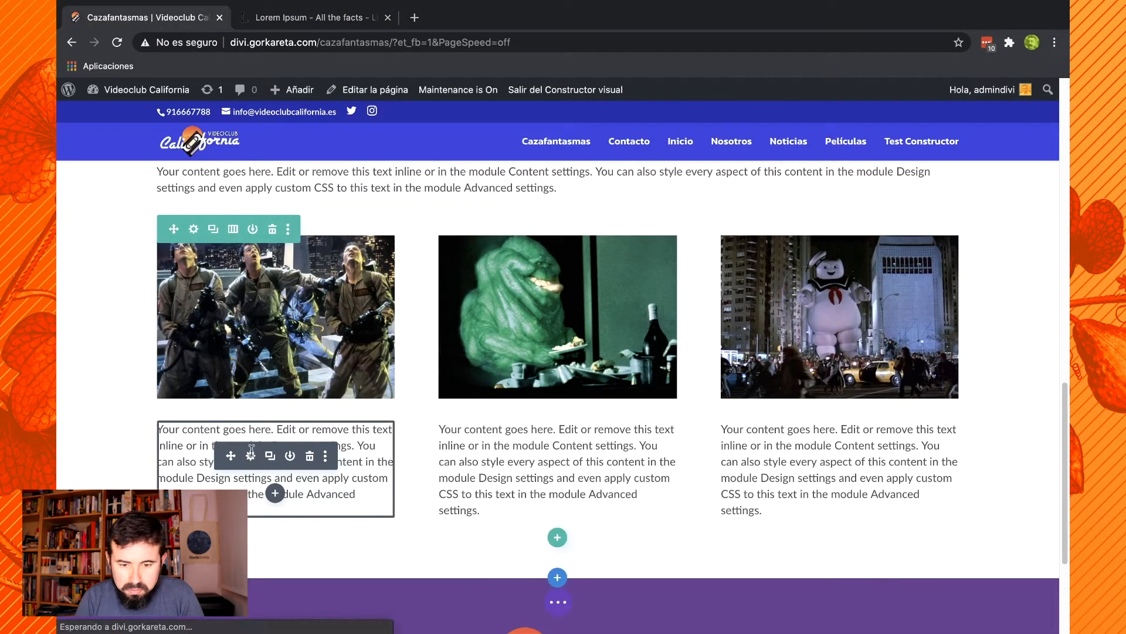
{"action": "left_click", "coordinate": [251, 453]}
{"action": "key", "text": "super+a"}
{"action": "key", "text": "super+v"}
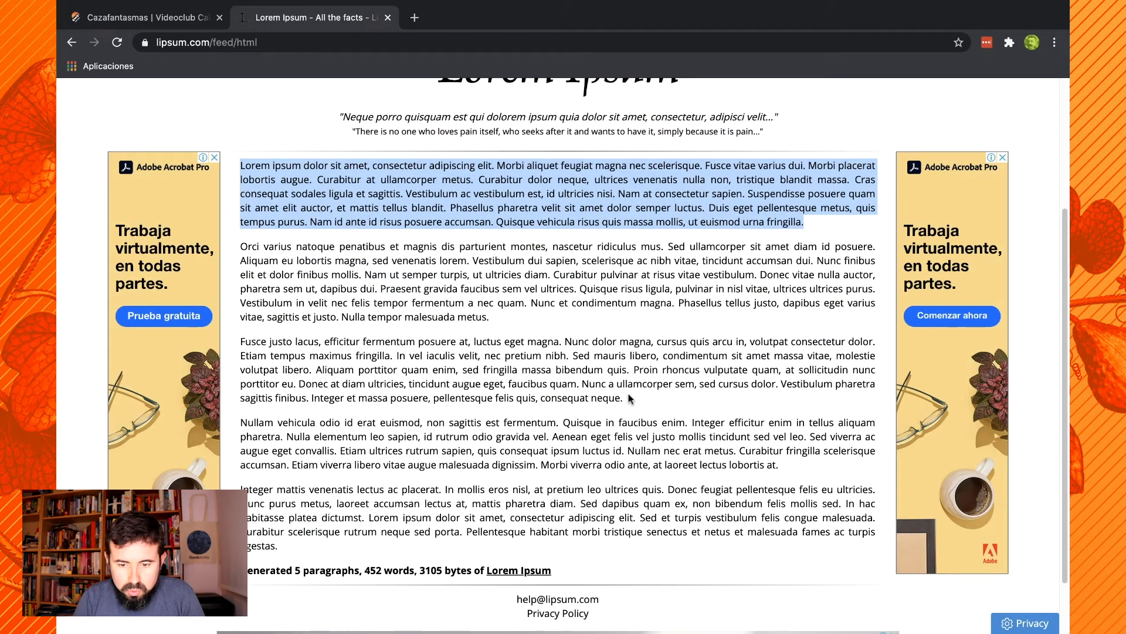
Copy the second and third Lorem Ipsum paragraphs and paste them over the second column's placeholder text.
{"action": "left_click_drag", "start_coordinate": [624, 399], "coordinate": [203, 250]}
{"action": "key", "text": "ctrl+c"}
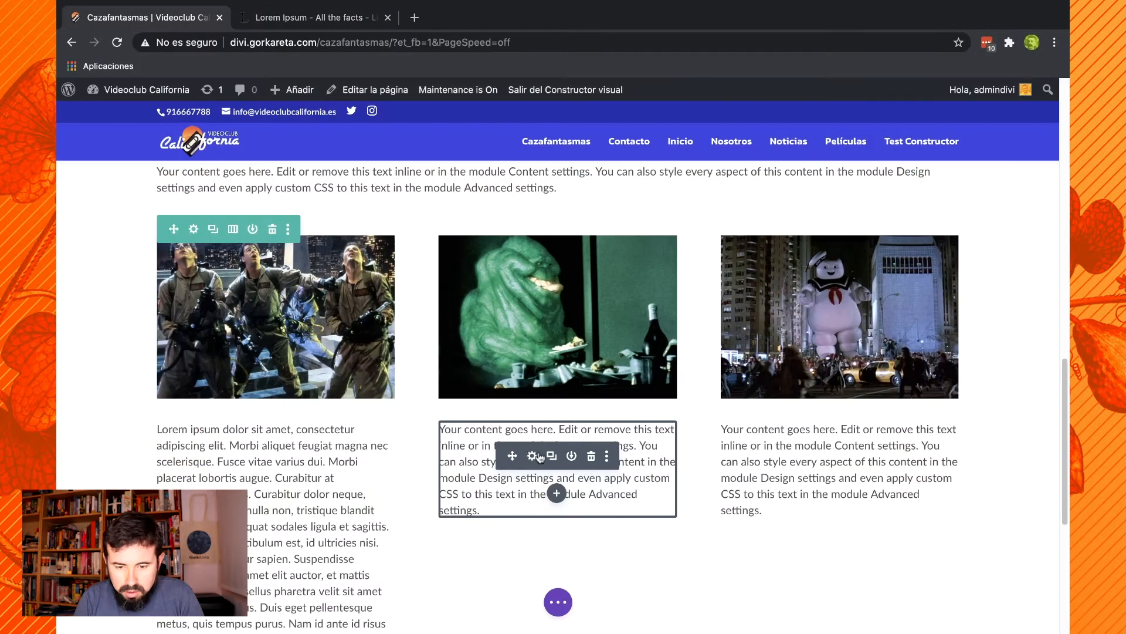
{"action": "left_click", "coordinate": [530, 451]}
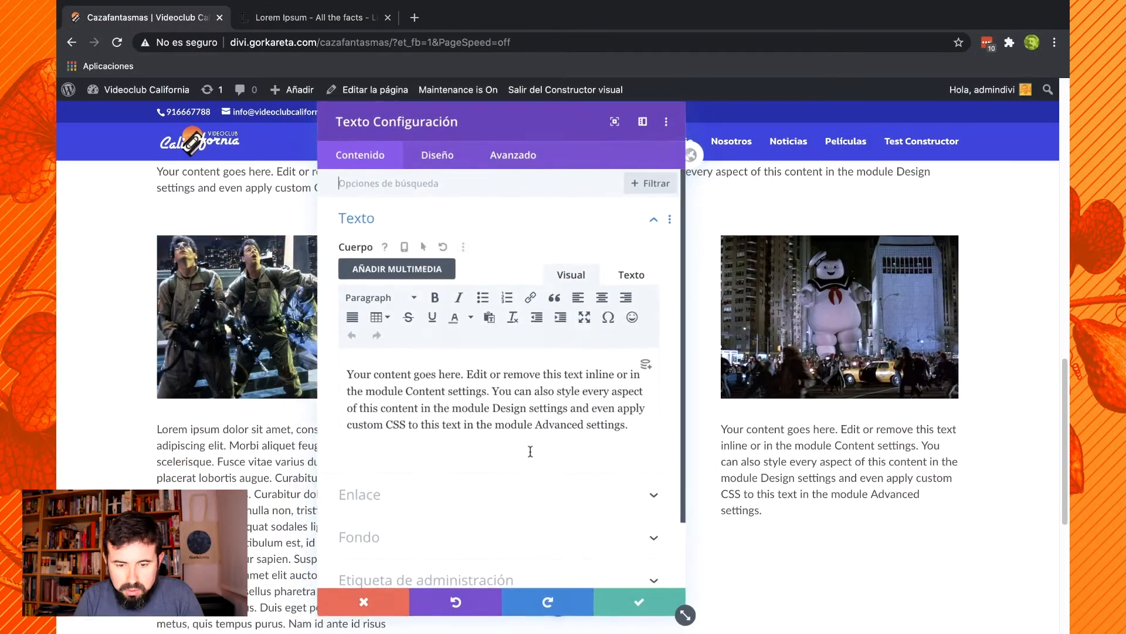
{"action": "key", "text": "ctrl+a"}
{"action": "key", "text": "ctrl+v"}
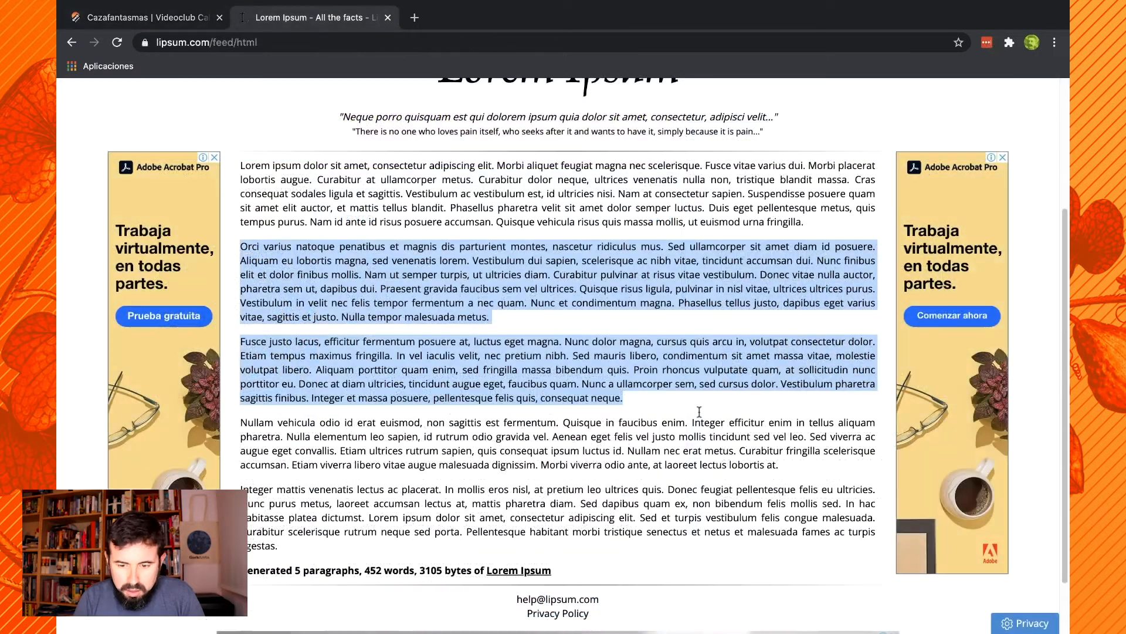
Copy the fourth Lorem Ipsum paragraph, paste it over the third column's placeholder text and save the text module.
{"action": "left_click_drag", "start_coordinate": [786, 464], "coordinate": [586, 423]}
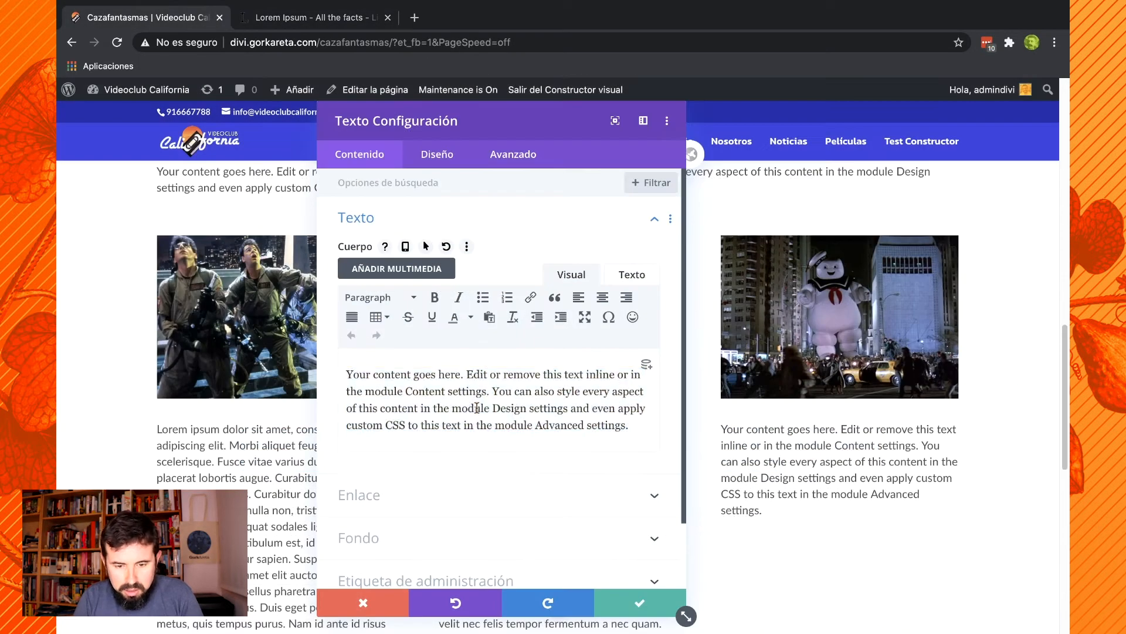
{"action": "type", "text": "Nullam vehicula odio id erat euismod, non sagittis est fermentum. Quisque in faucibus enim. Integer efficitur enim in tellus aliquam pharetra. Nulla elementum leo sapien, id rutrum odio gravida vel. Aenean eget felis vel justo mollis tincidunt sed vel leo. Sed viverra ac augue eget convallis. Etiam ultrices rutrum sapien, quis consequat ipsum luctus id. Nullam nec erat metus. Curabitur fringilla scelerisque accumsan. Etiam viverra libero vitae augue malesuada dignissim. Morbi viverra odio ante, at laoreet lectus lobortis at."}
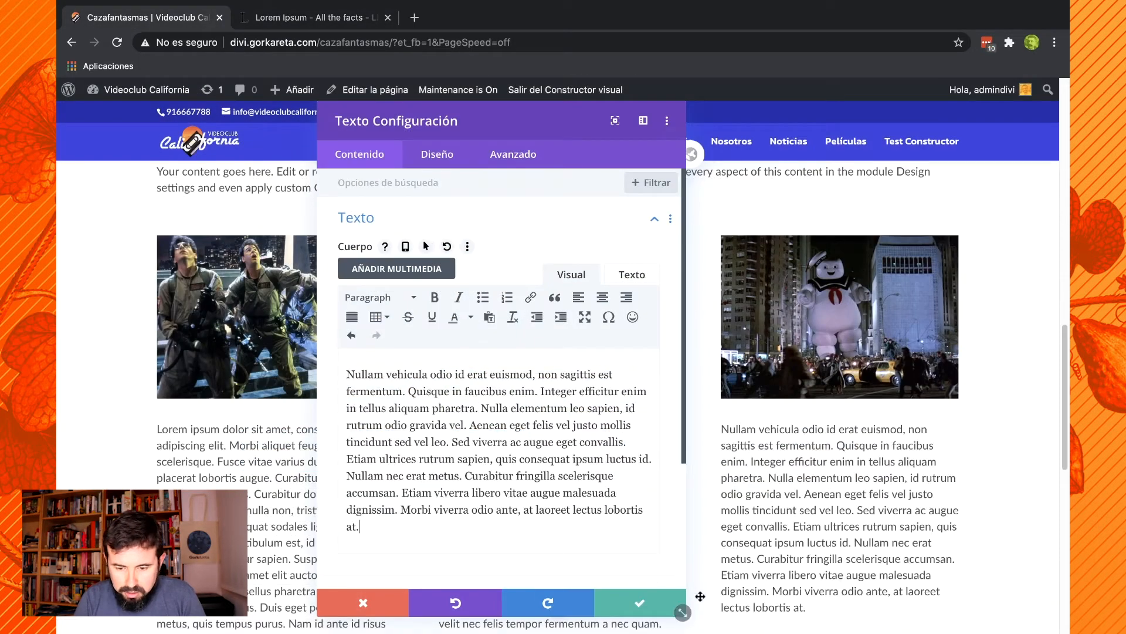
{"action": "left_click", "coordinate": [639, 605]}
Set the new section's background colour to #f1f1f1 and save the section settings.
{"action": "scroll", "coordinate": [76, 326], "scroll_direction": "up", "scroll_amount": 4}
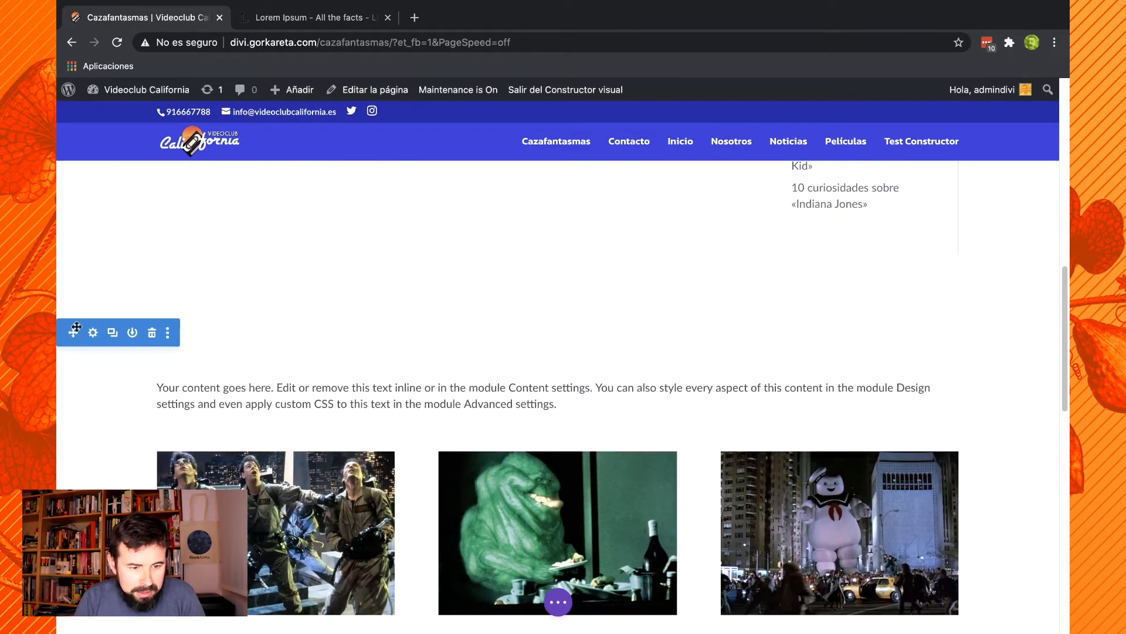
{"action": "left_click", "coordinate": [93, 332]}
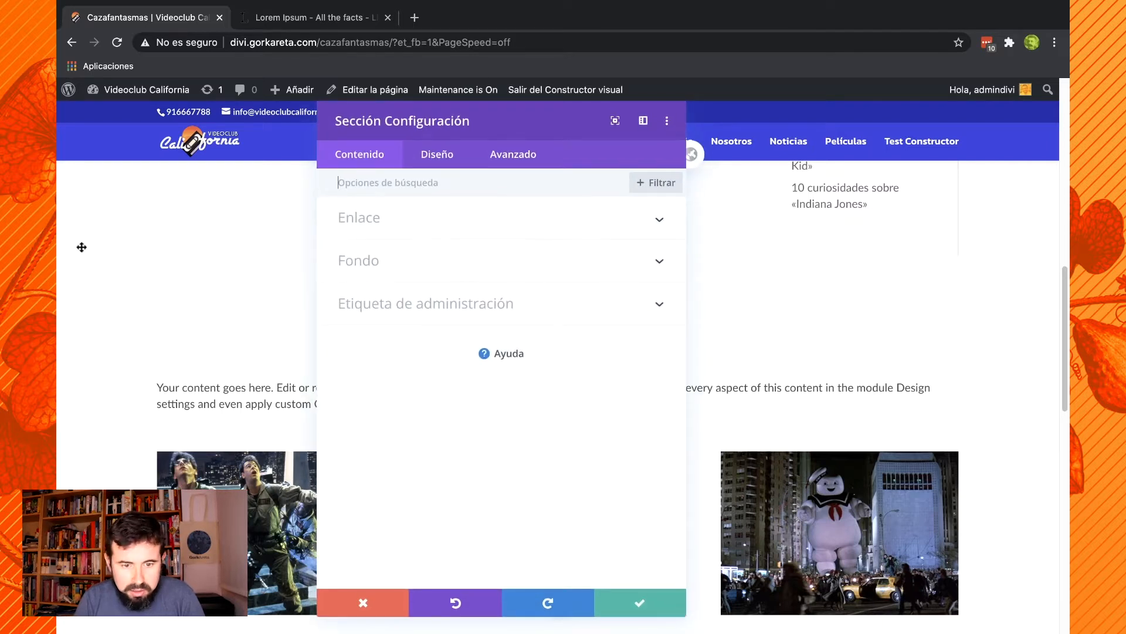
{"action": "left_click", "coordinate": [423, 260]}
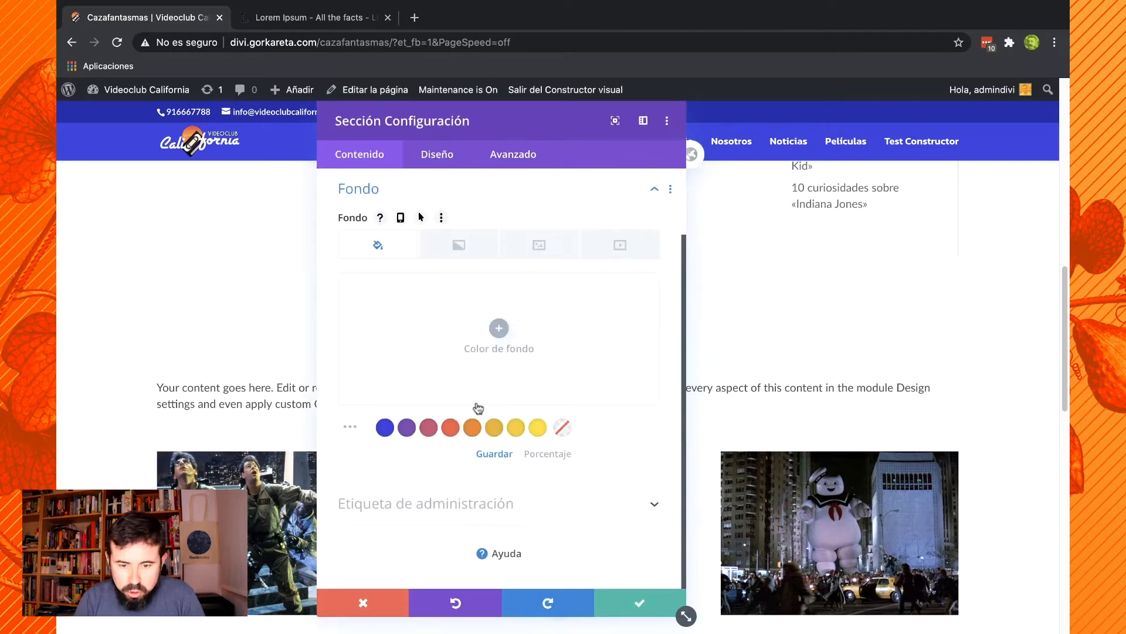
{"action": "left_click", "coordinate": [512, 346]}
{"action": "type", "text": "#f1f1f1"}
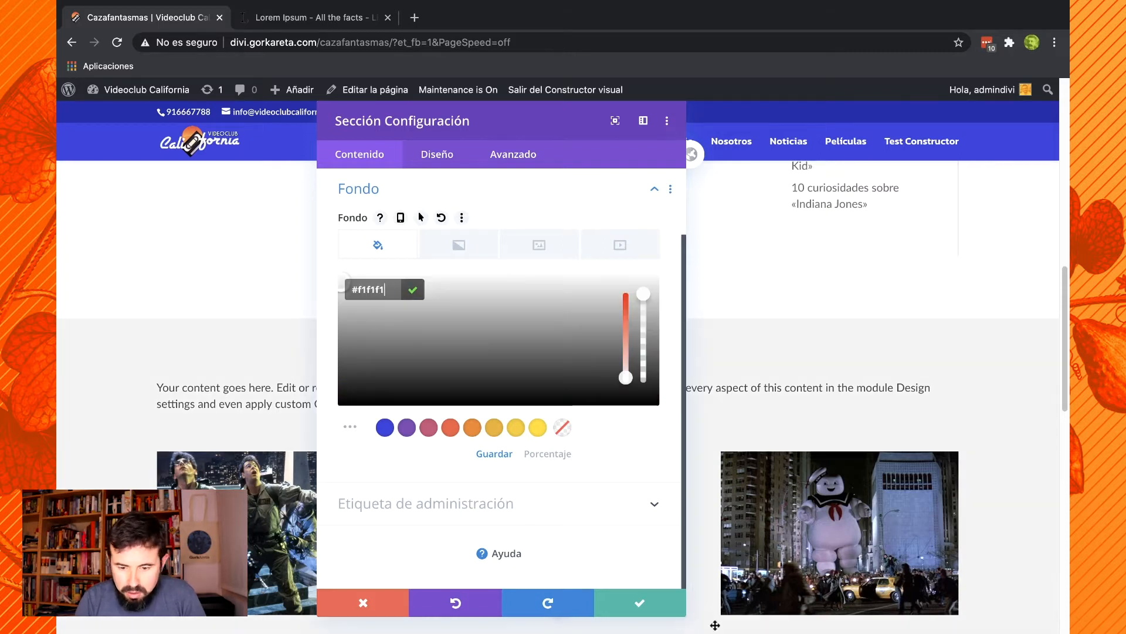
{"action": "left_click", "coordinate": [621, 605]}
Switch the image row's layout to four equal columns and restore it to three equal columns.
{"action": "scroll", "coordinate": [231, 218], "scroll_direction": "down", "scroll_amount": 2}
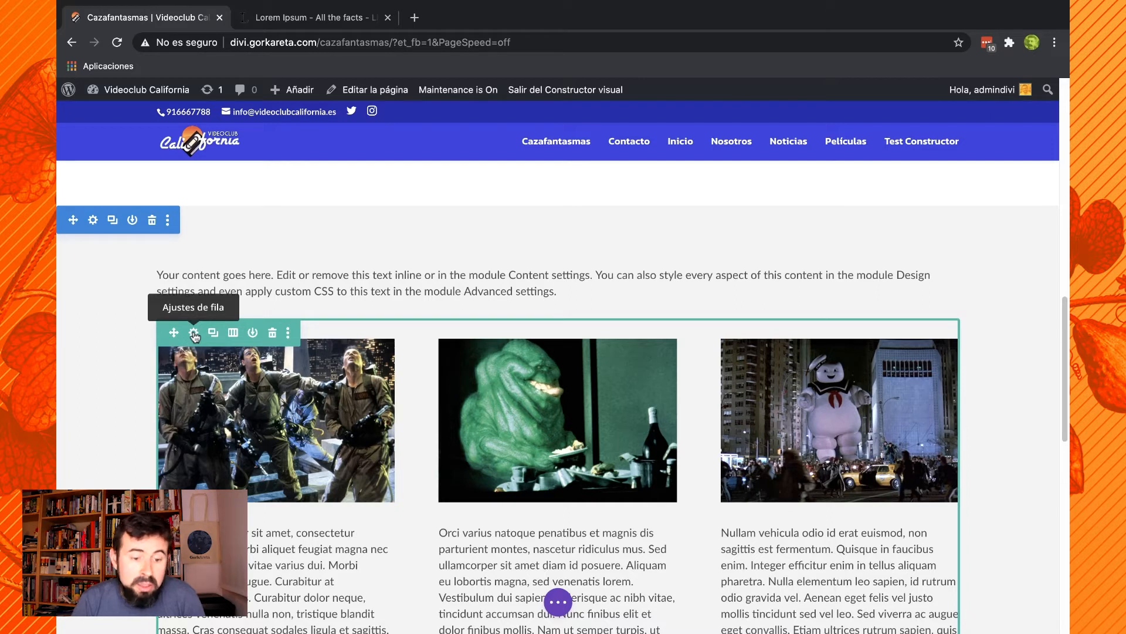
{"action": "left_click", "coordinate": [233, 333]}
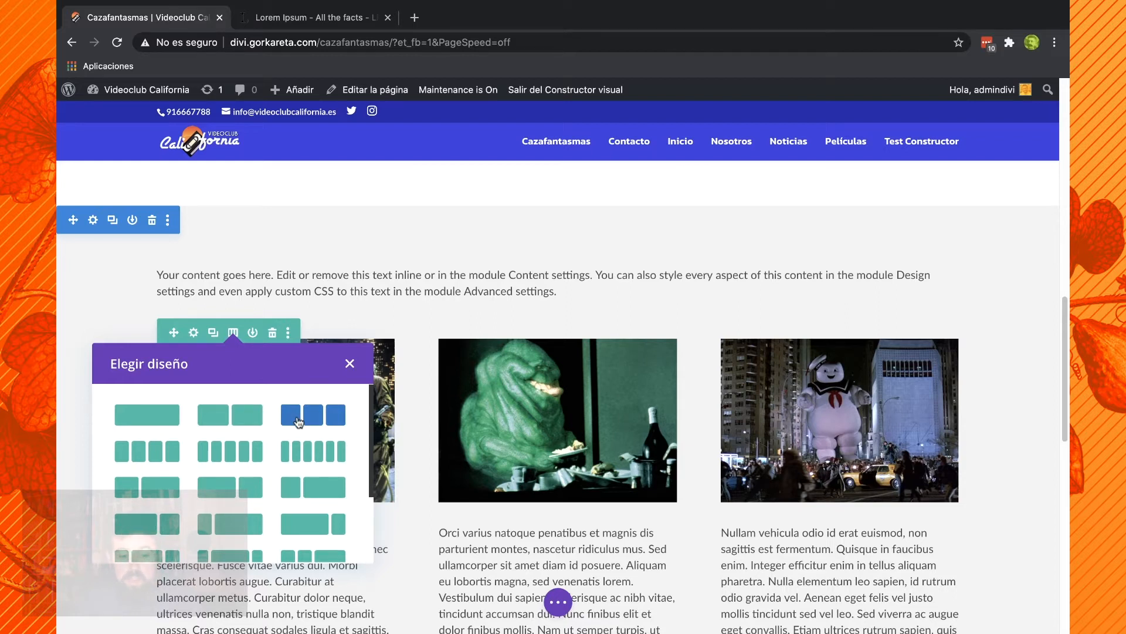
{"action": "scroll", "coordinate": [281, 429], "scroll_direction": "down", "scroll_amount": 1}
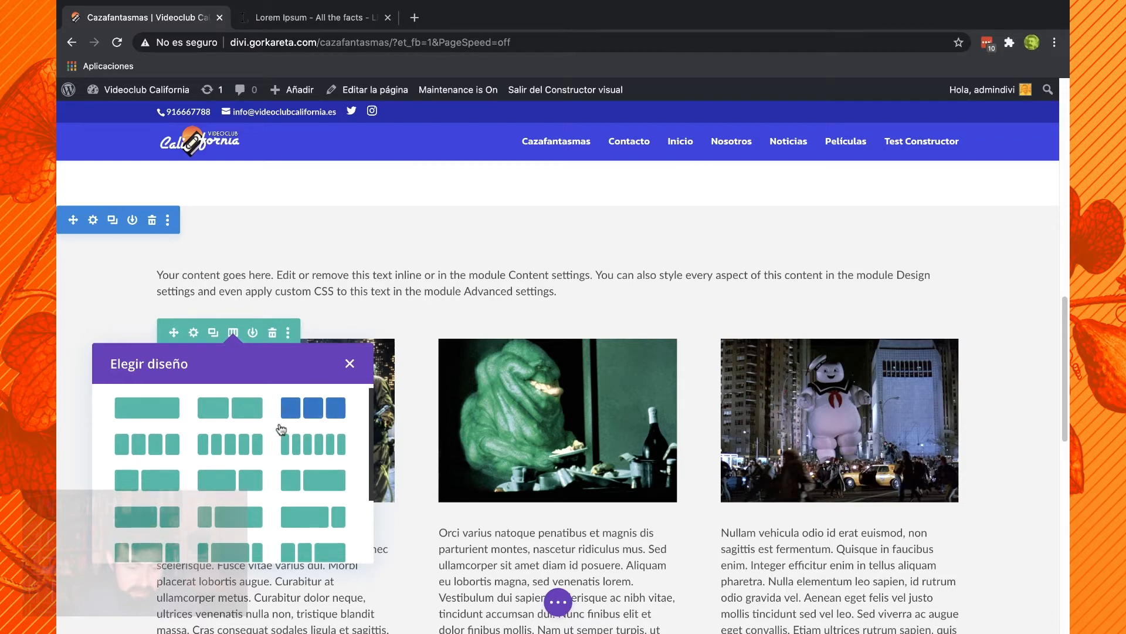
{"action": "scroll", "coordinate": [281, 430], "scroll_direction": "down", "scroll_amount": 1}
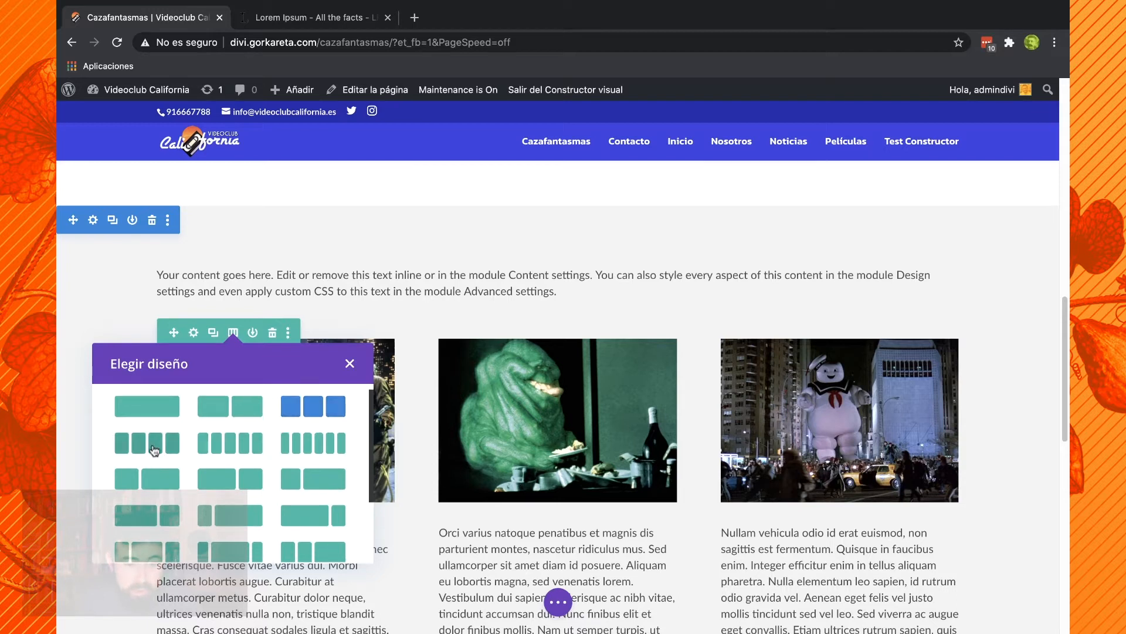
{"action": "left_click", "coordinate": [155, 450]}
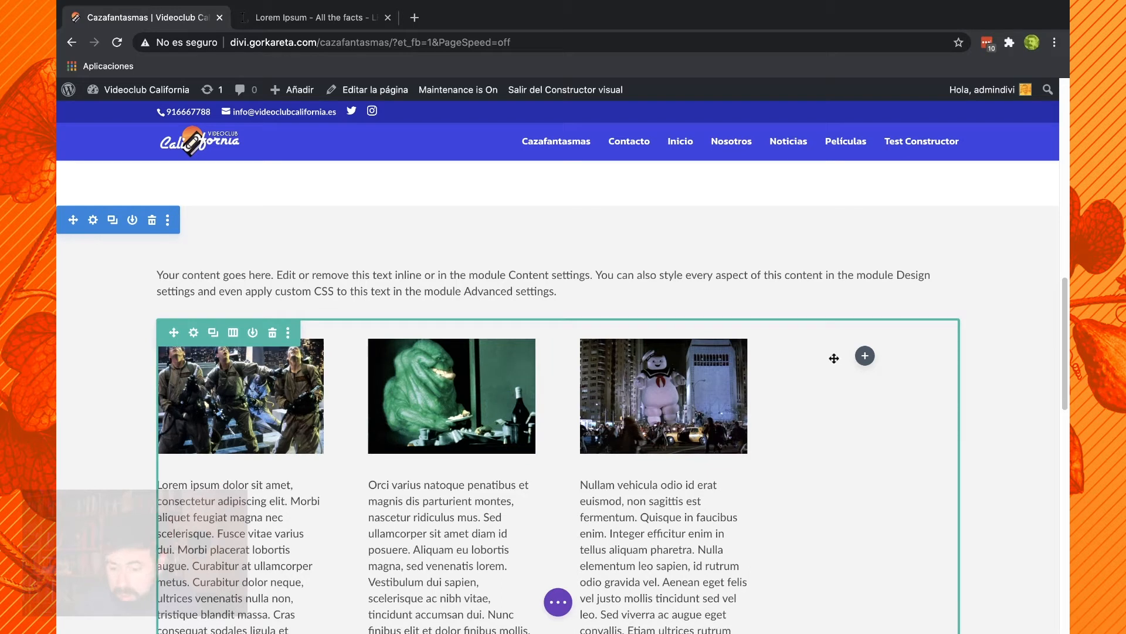
{"action": "left_click", "coordinate": [233, 333]}
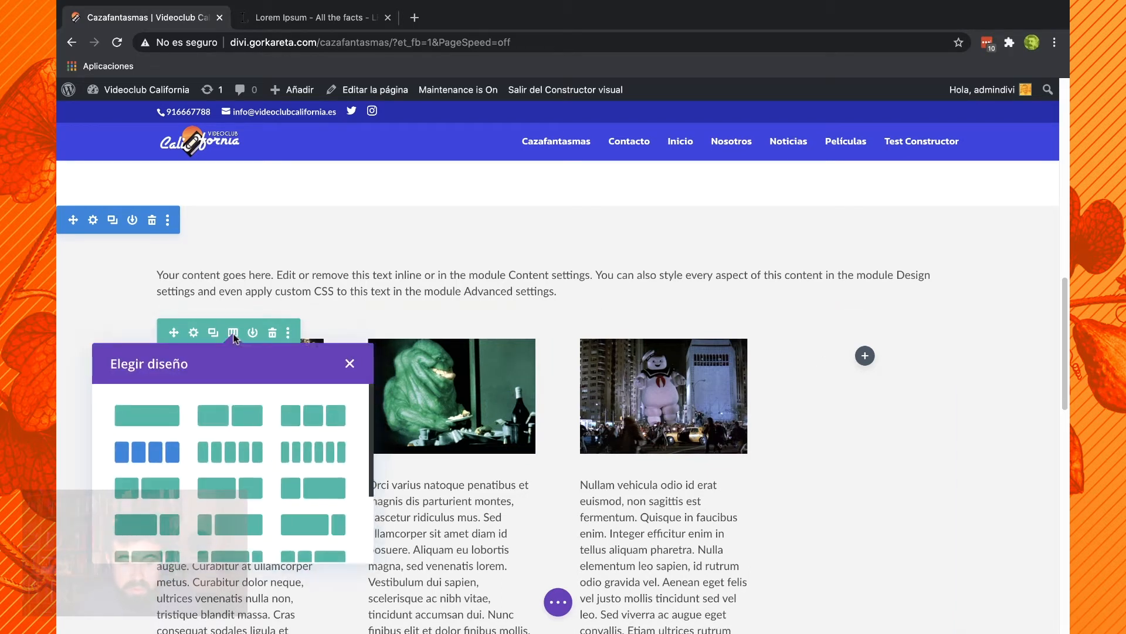
{"action": "left_click", "coordinate": [316, 415]}
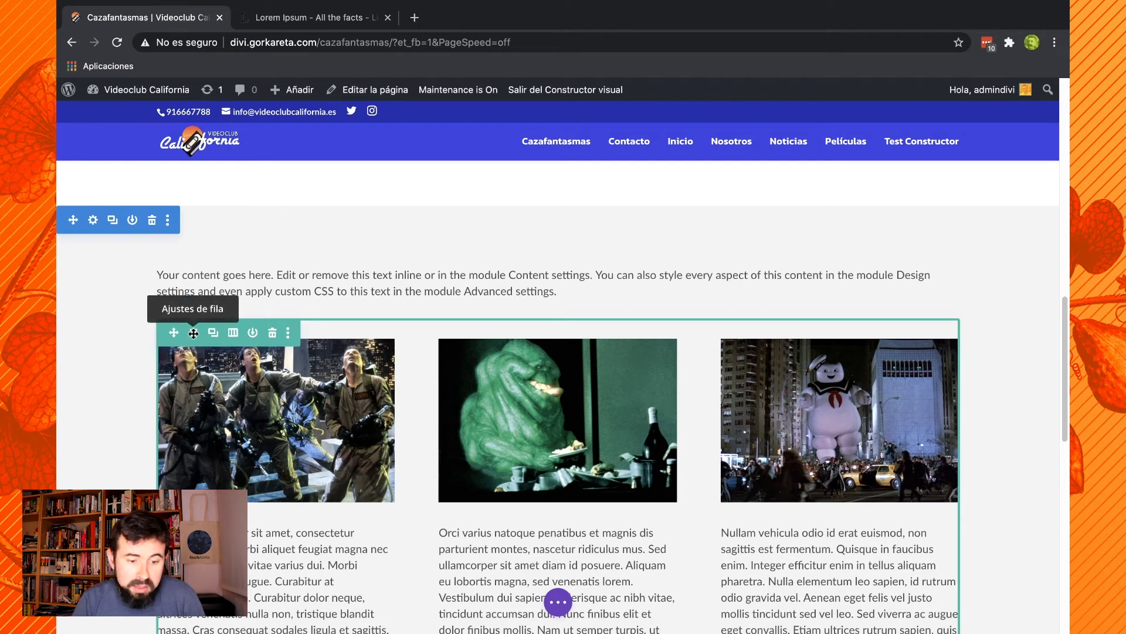
Open the image row's settings and review the available column structures, keeping three equal columns.
{"action": "left_click", "coordinate": [194, 337]}
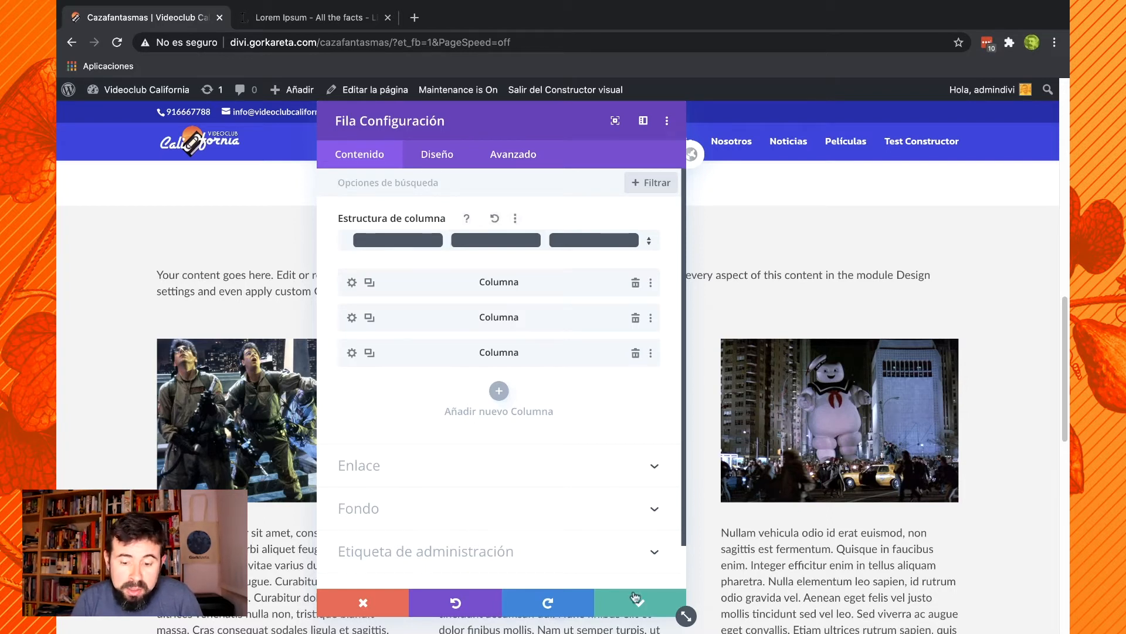
{"action": "left_click", "coordinate": [638, 603]}
{"action": "left_click", "coordinate": [233, 333]}
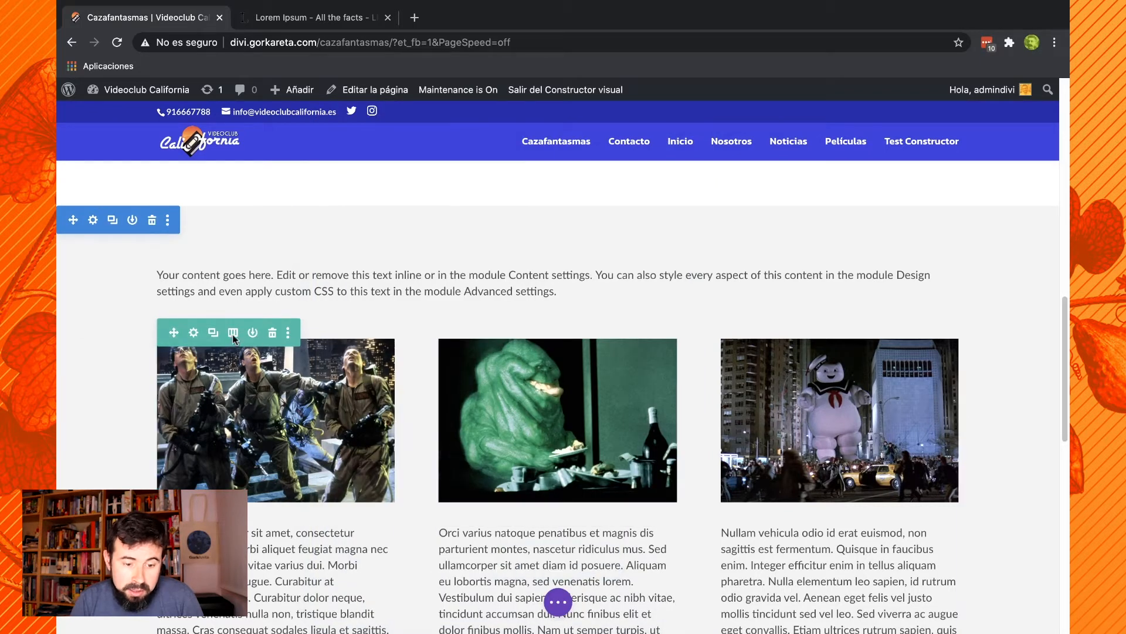
{"action": "left_click", "coordinate": [233, 333]}
{"action": "left_click", "coordinate": [194, 332]}
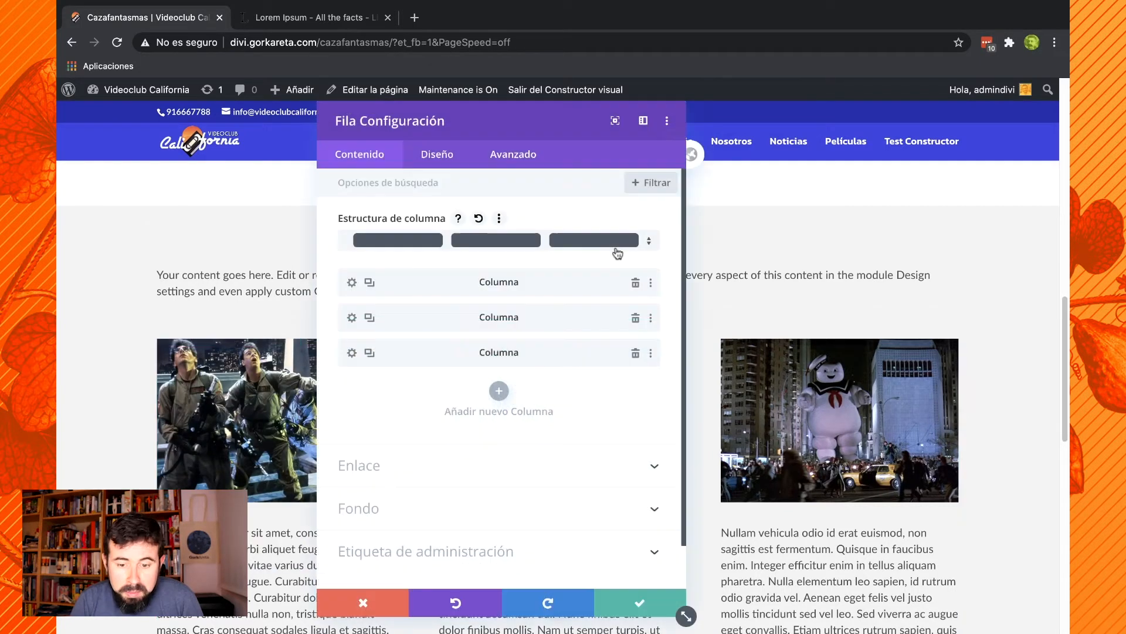
{"action": "left_click", "coordinate": [616, 240]}
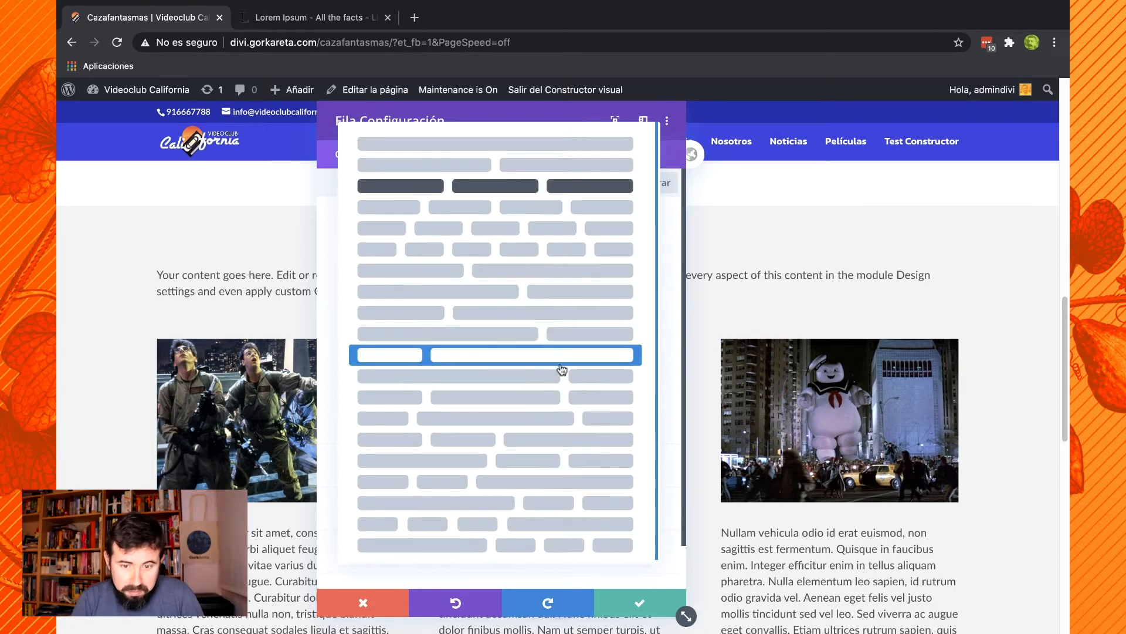
{"action": "left_click", "coordinate": [563, 185]}
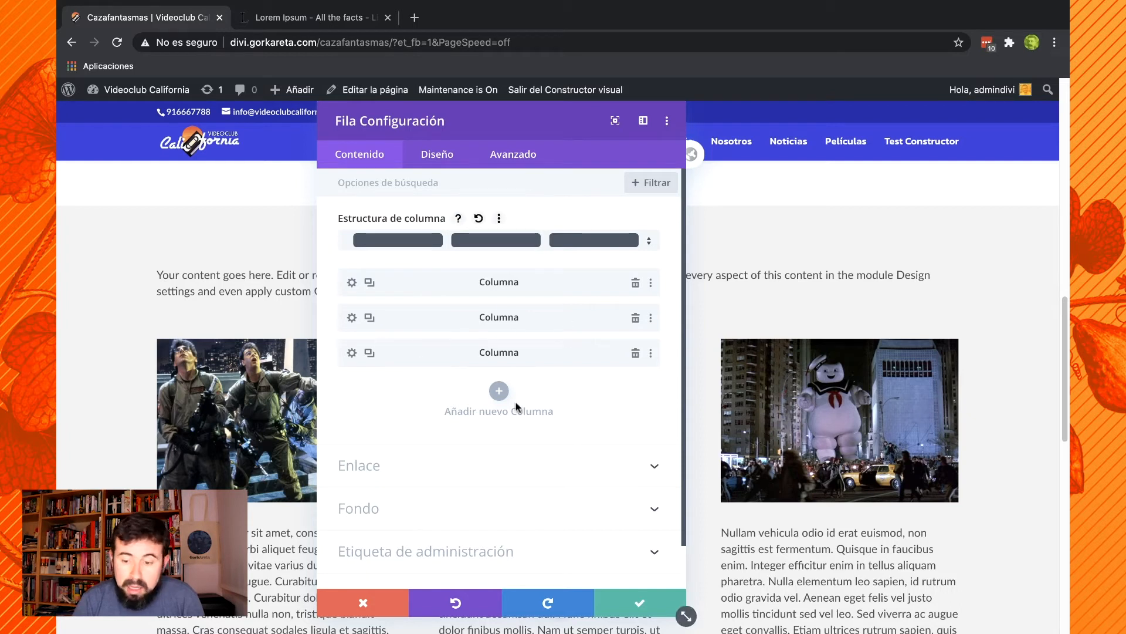
Duplicate the row's third column and delete the copy.
{"action": "left_click", "coordinate": [370, 354]}
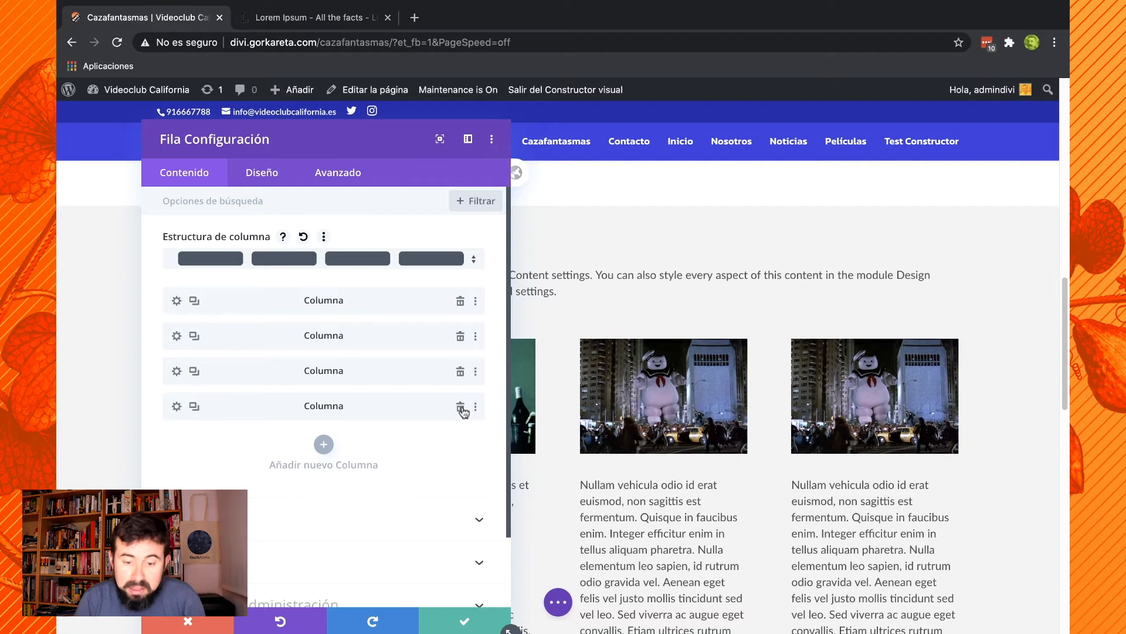
{"action": "left_click", "coordinate": [461, 407]}
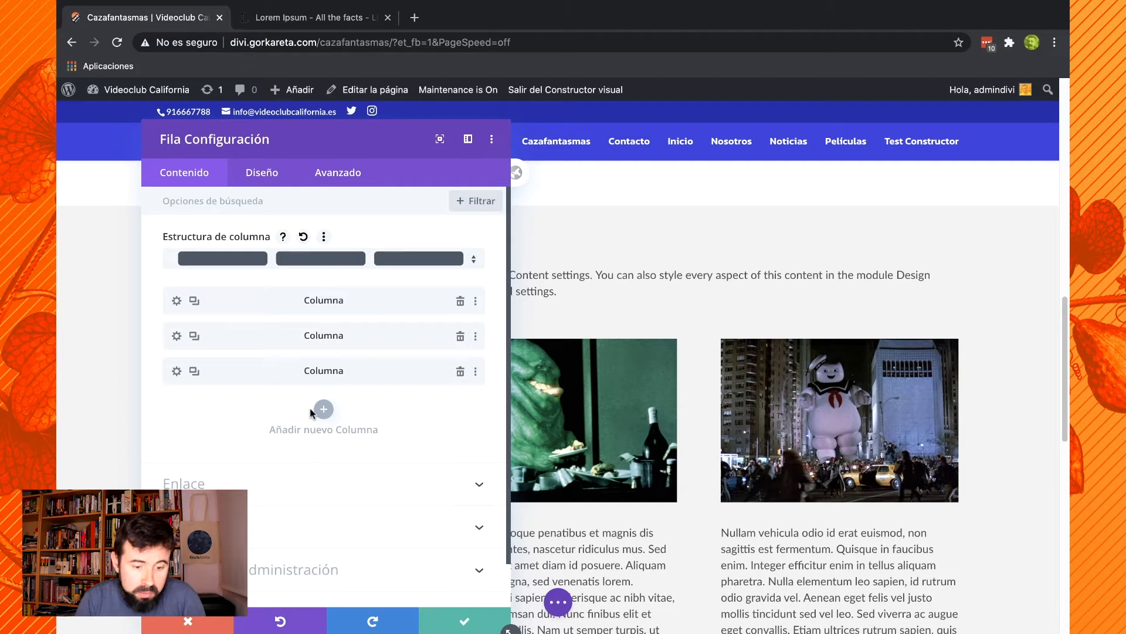
Examine the row's link settings, including the options for where the link opens.
{"action": "scroll", "coordinate": [314, 410], "scroll_direction": "down", "scroll_amount": 2}
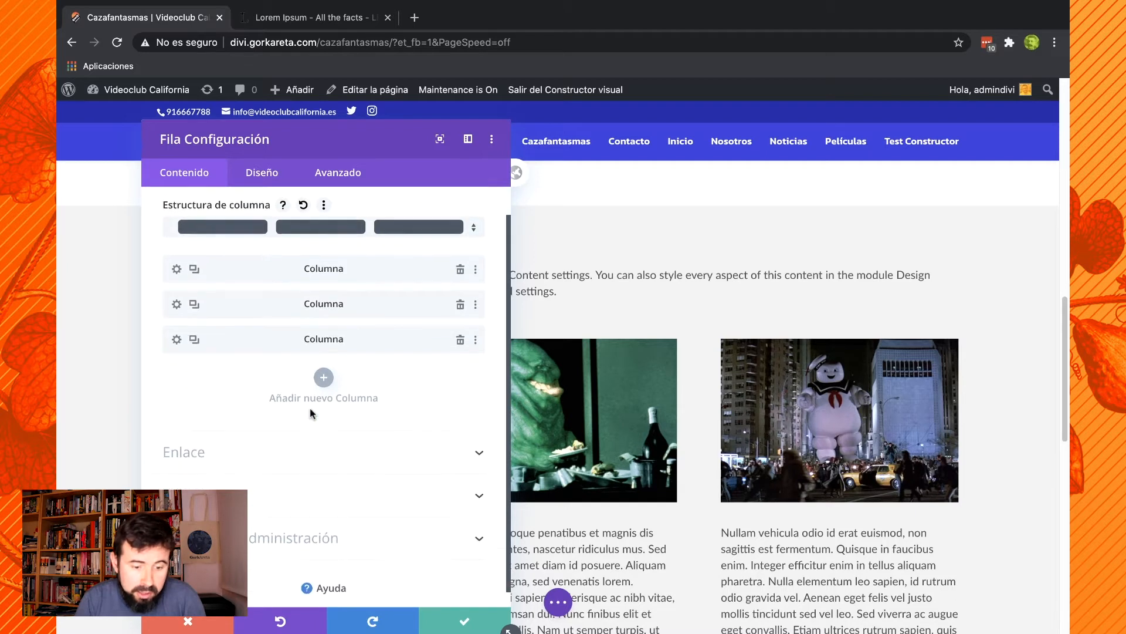
{"action": "left_click", "coordinate": [472, 437]}
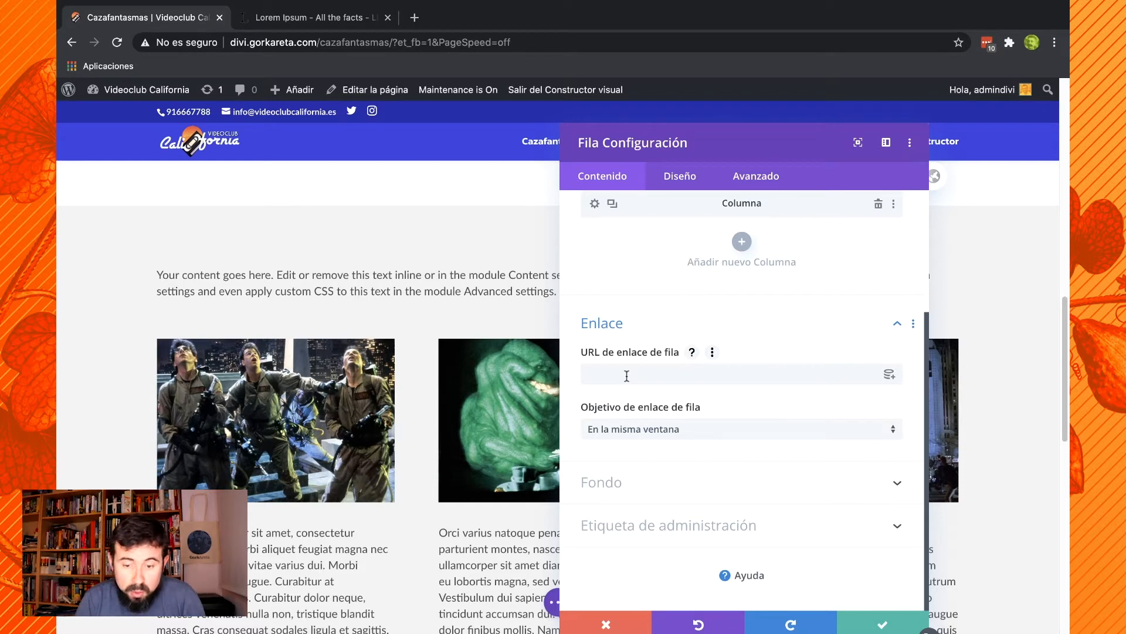
{"action": "left_click", "coordinate": [691, 430]}
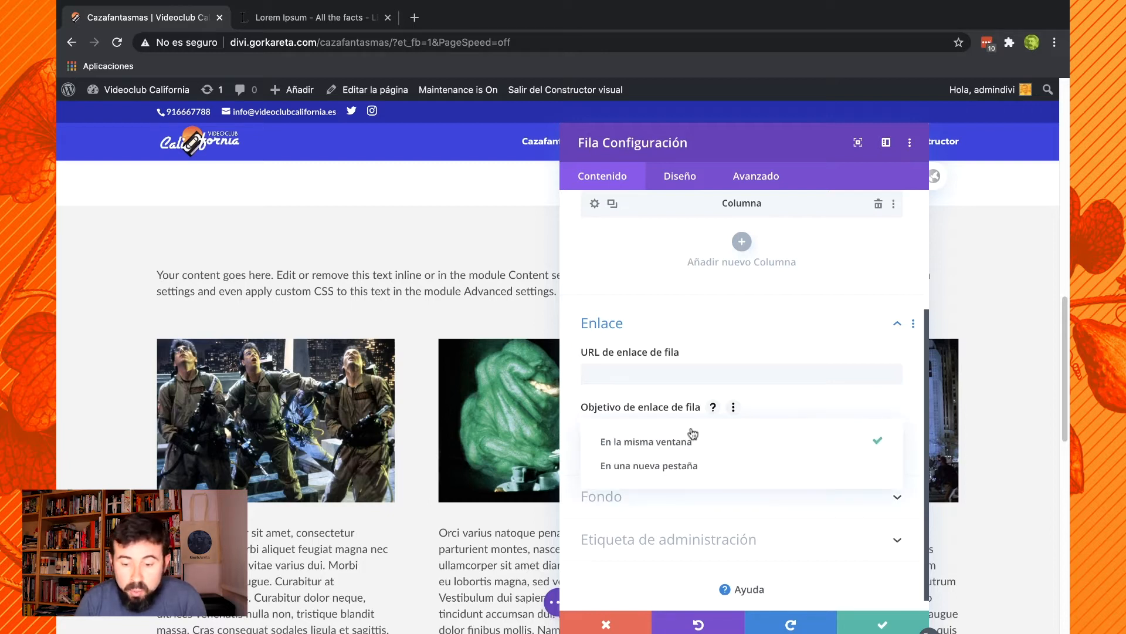
{"action": "left_click", "coordinate": [684, 364]}
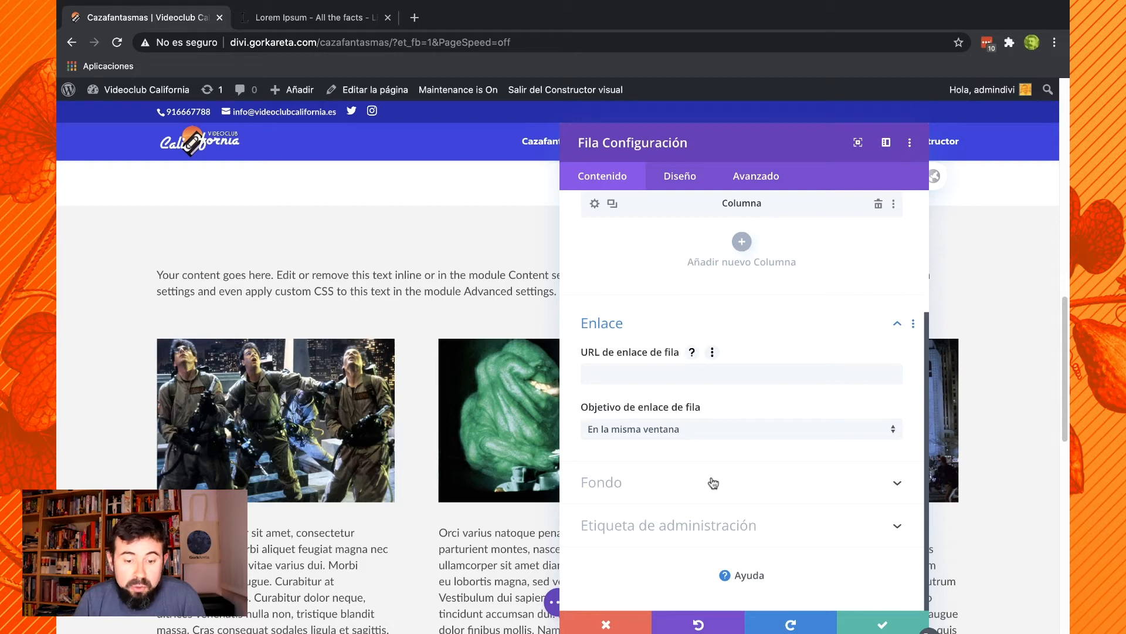
Try #ee5547, #ecb526 and #2b1584 as the row's background colour and reset it to transparent.
{"action": "left_click", "coordinate": [713, 482]}
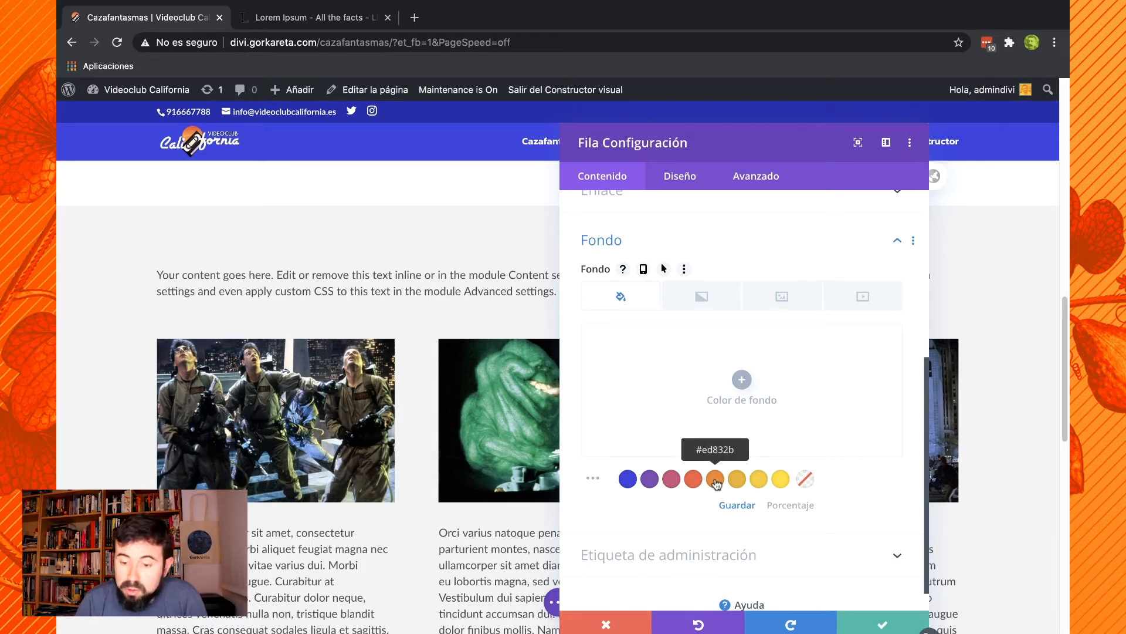
{"action": "left_click", "coordinate": [692, 480]}
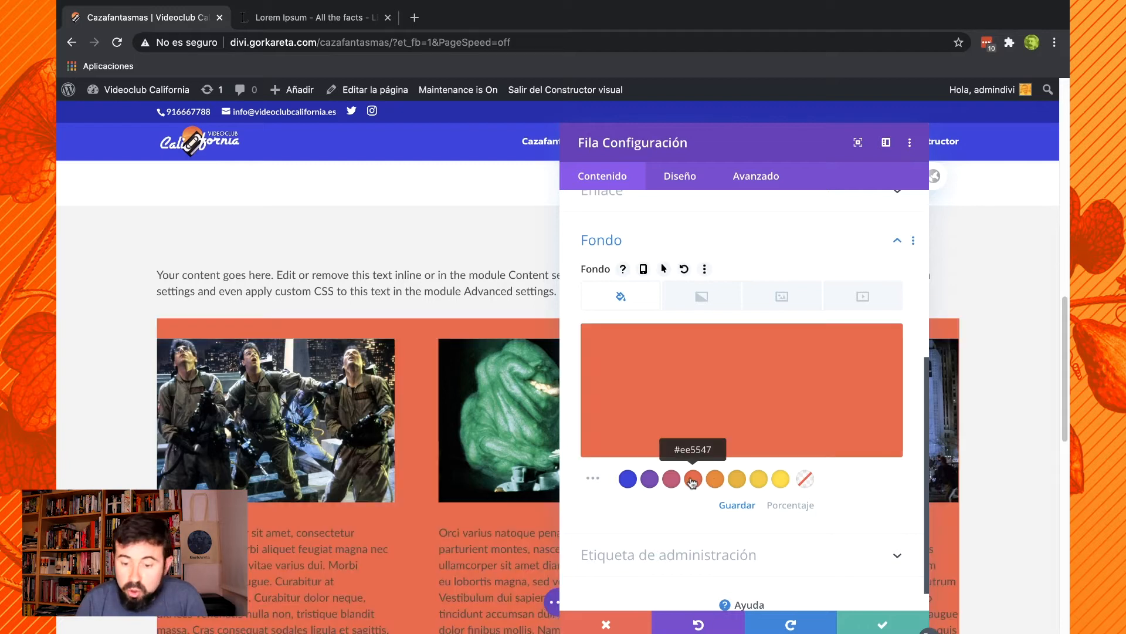
{"action": "left_click", "coordinate": [737, 480]}
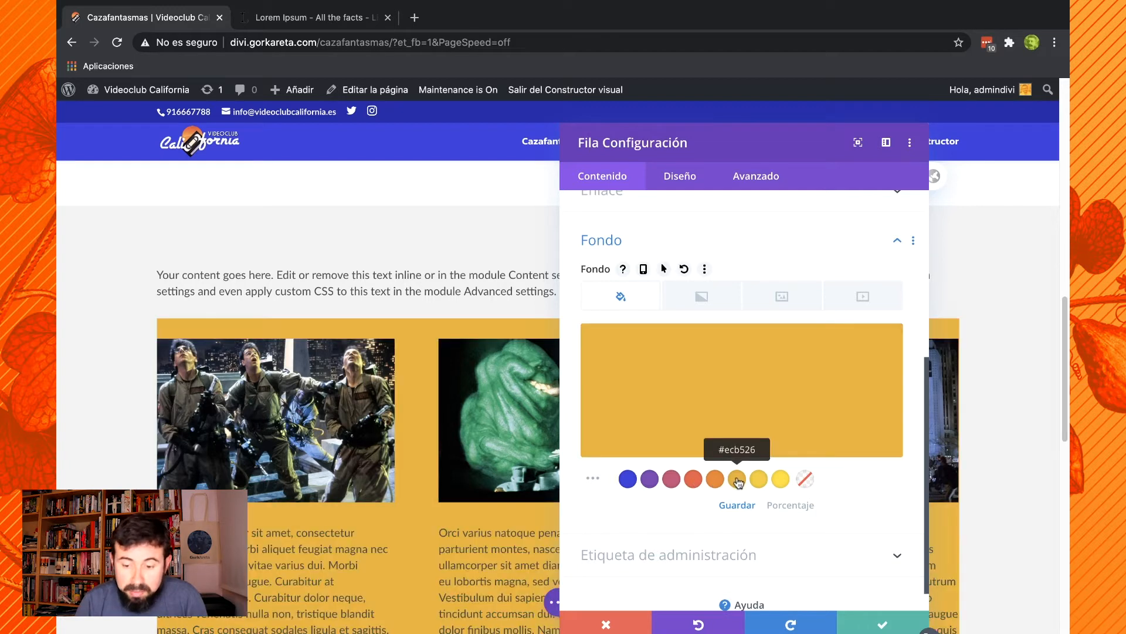
{"action": "left_click", "coordinate": [770, 359]}
{"action": "left_click_drag", "start_coordinate": [769, 349], "coordinate": [808, 391]}
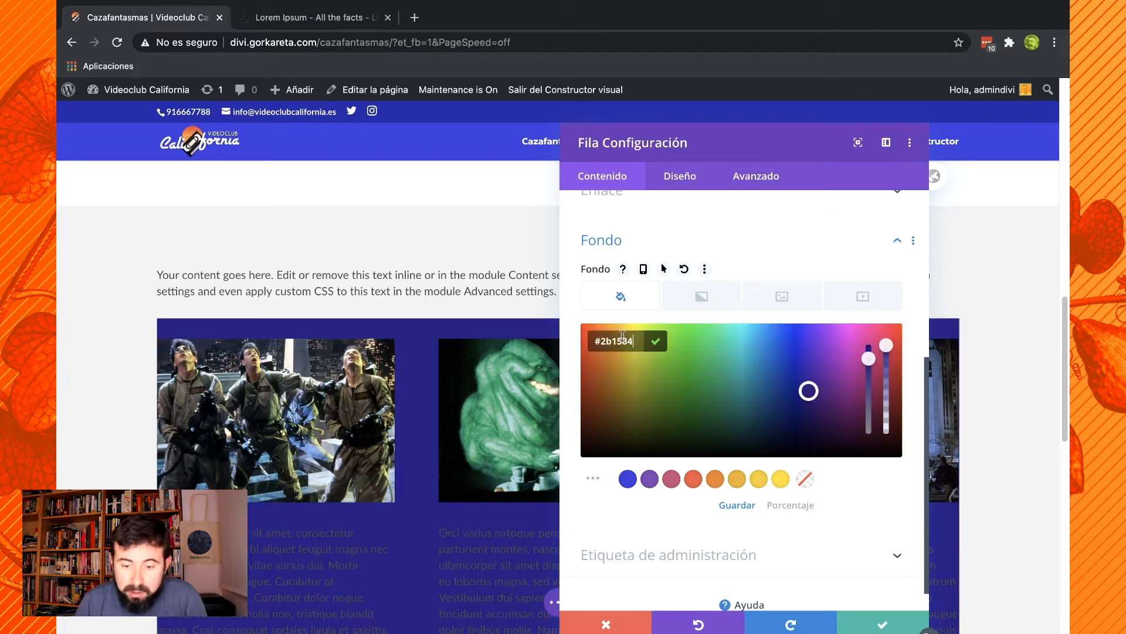
{"action": "left_click", "coordinate": [806, 480]}
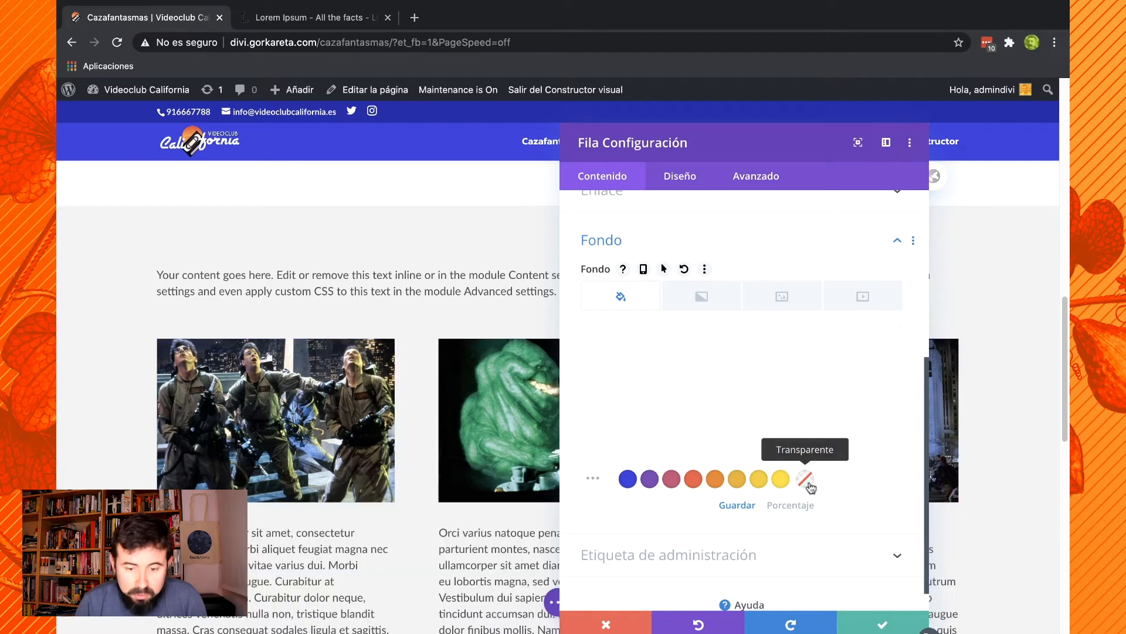
Add a gradient background to the row, with orange #ed832b as the first colour and bright yellow as the second.
{"action": "left_click", "coordinate": [704, 295]}
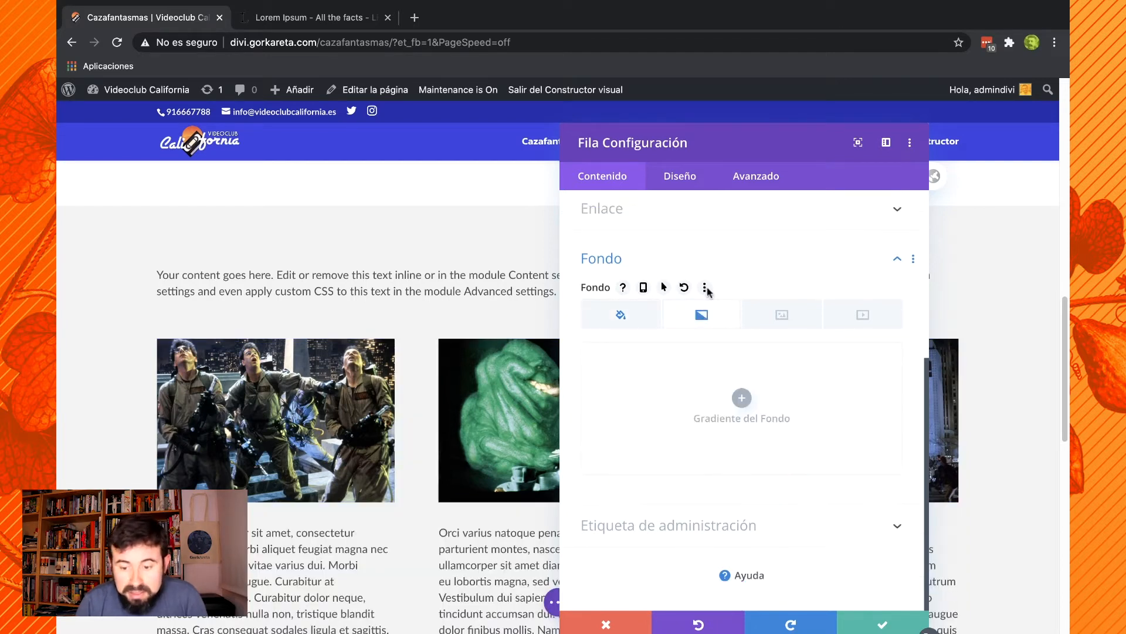
{"action": "left_click", "coordinate": [743, 399]}
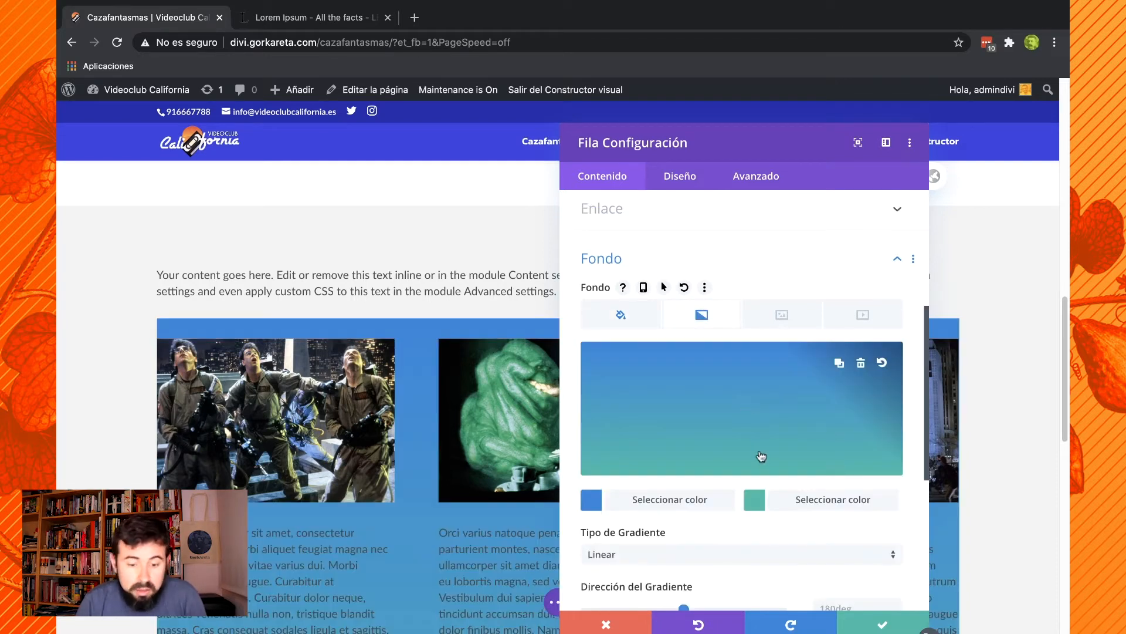
{"action": "scroll", "coordinate": [694, 446], "scroll_direction": "down", "scroll_amount": 3}
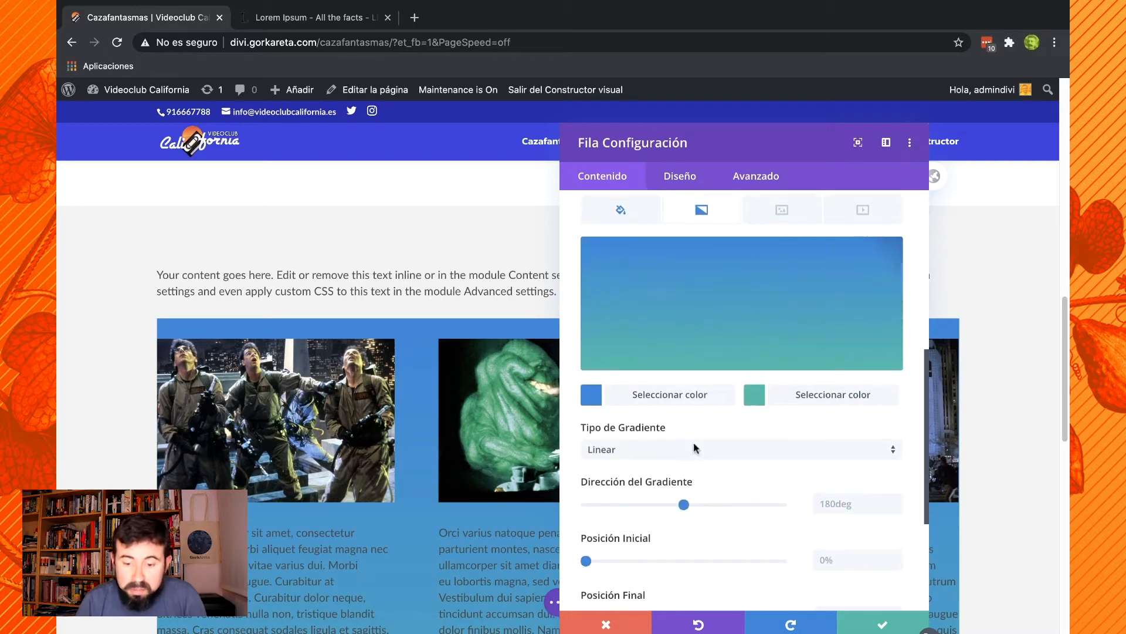
{"action": "left_click", "coordinate": [693, 397]}
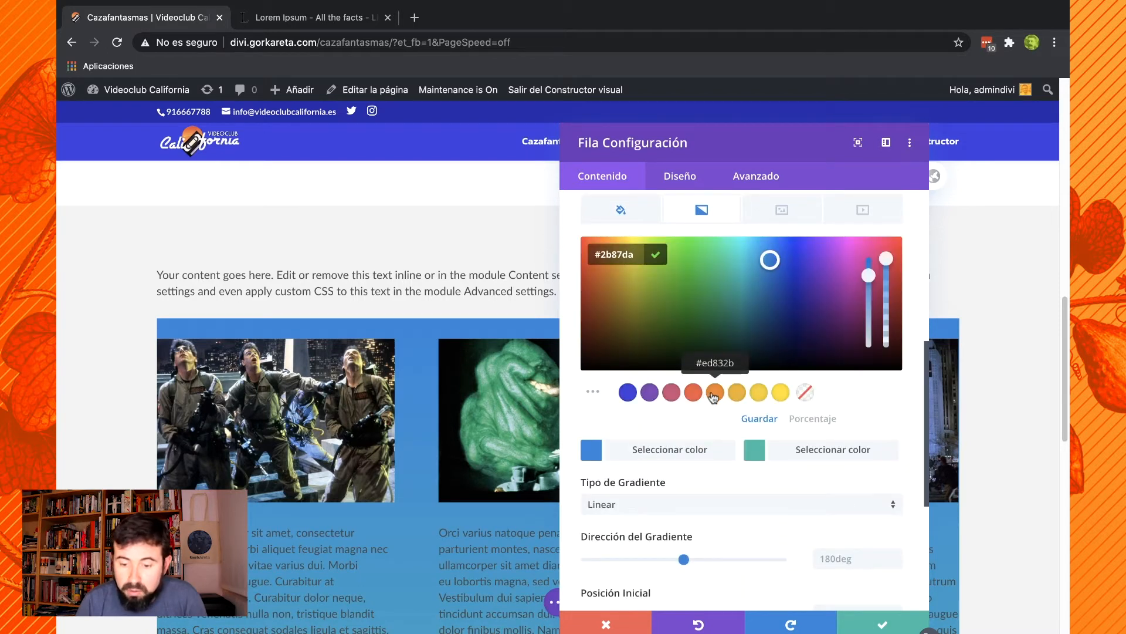
{"action": "left_click", "coordinate": [716, 392]}
{"action": "left_click", "coordinate": [759, 452]}
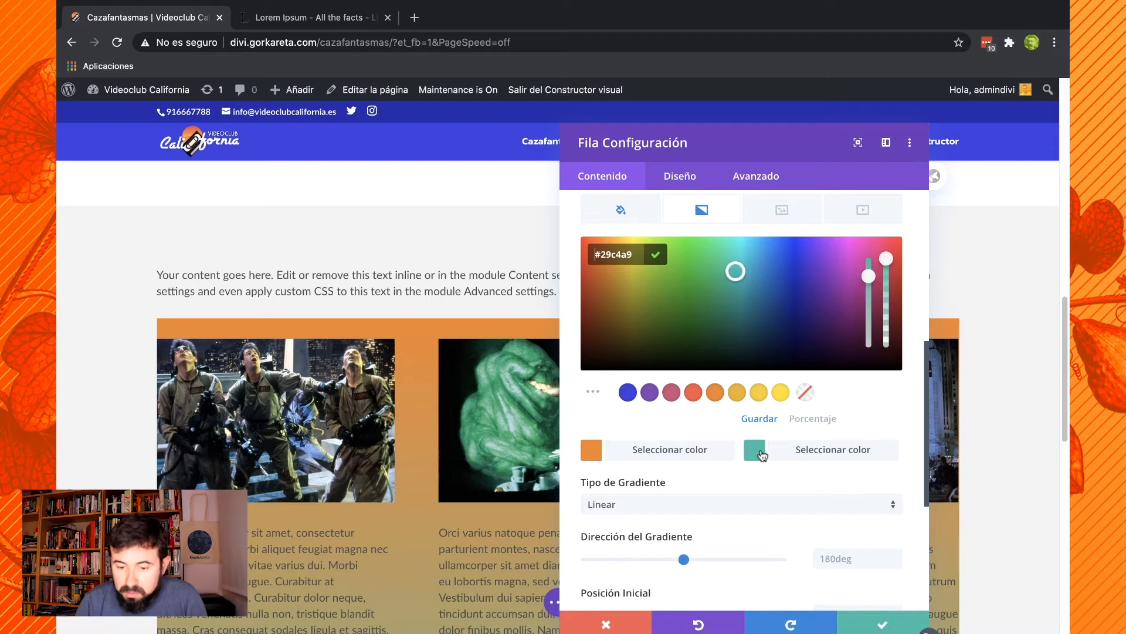
{"action": "left_click", "coordinate": [756, 451]}
{"action": "left_click", "coordinate": [786, 396]}
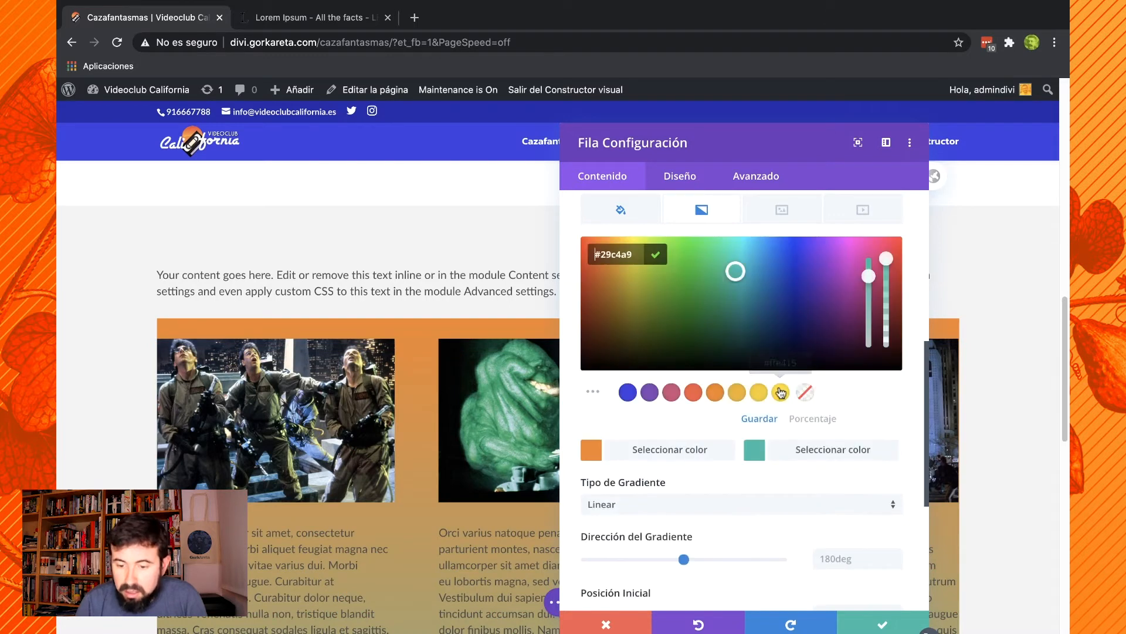
Choose bright yellow as the gradient's second colour, with a gradient direction of 264deg and a start position of 63%.
{"action": "left_click", "coordinate": [781, 391]}
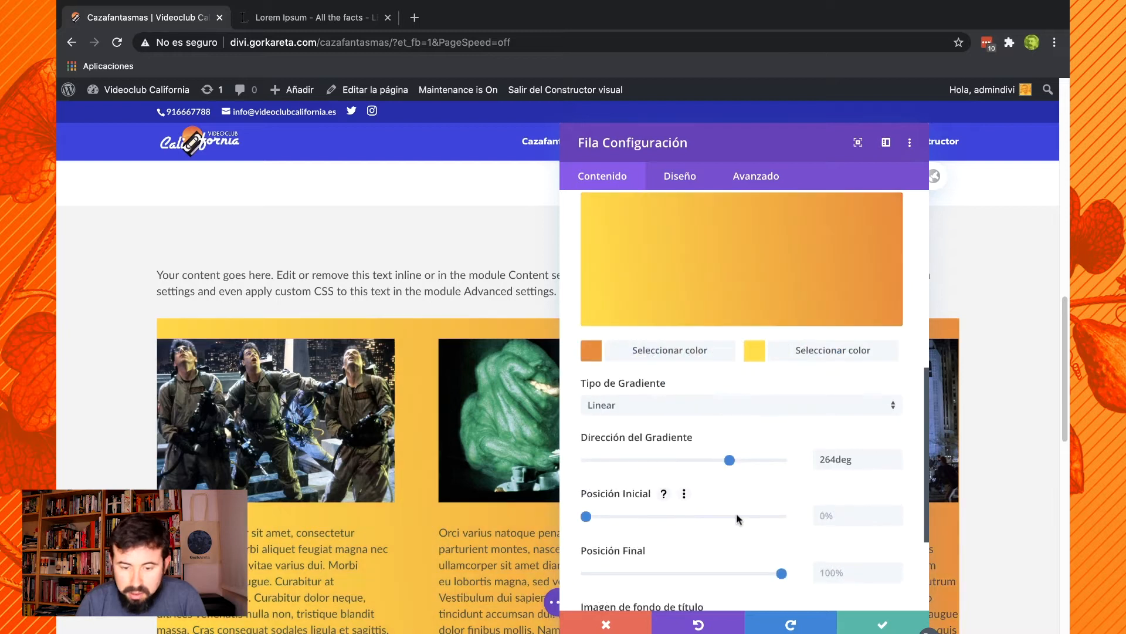
{"action": "left_click_drag", "start_coordinate": [738, 516], "coordinate": [709, 516]}
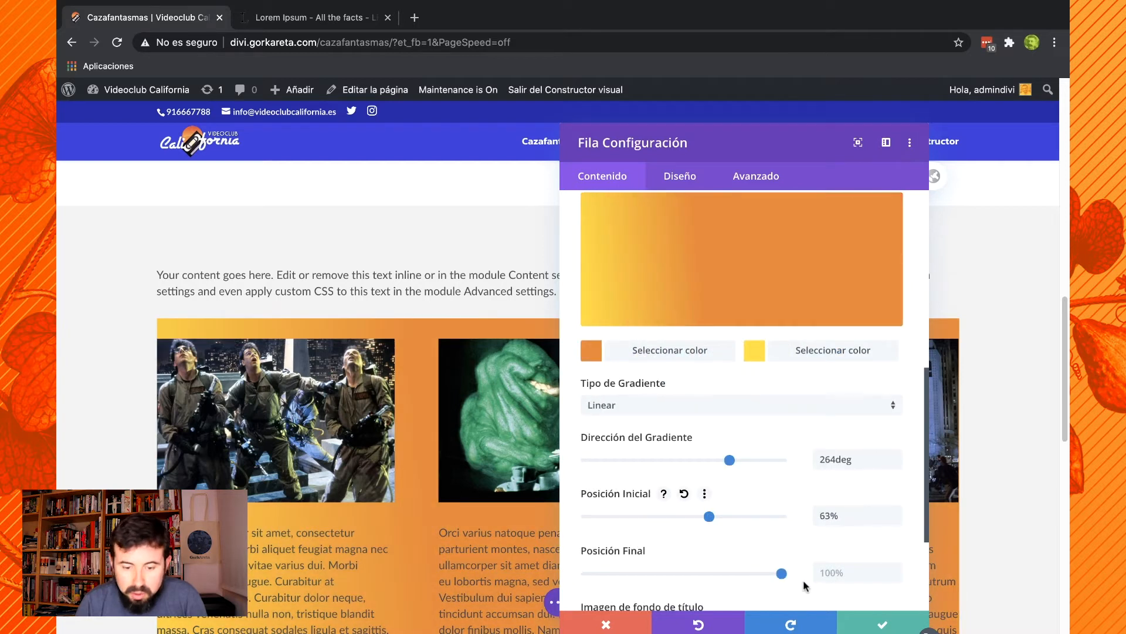
Try the Radial gradient type for the row's background and switch it back to Linear.
{"action": "left_click", "coordinate": [694, 405]}
{"action": "left_click", "coordinate": [644, 444]}
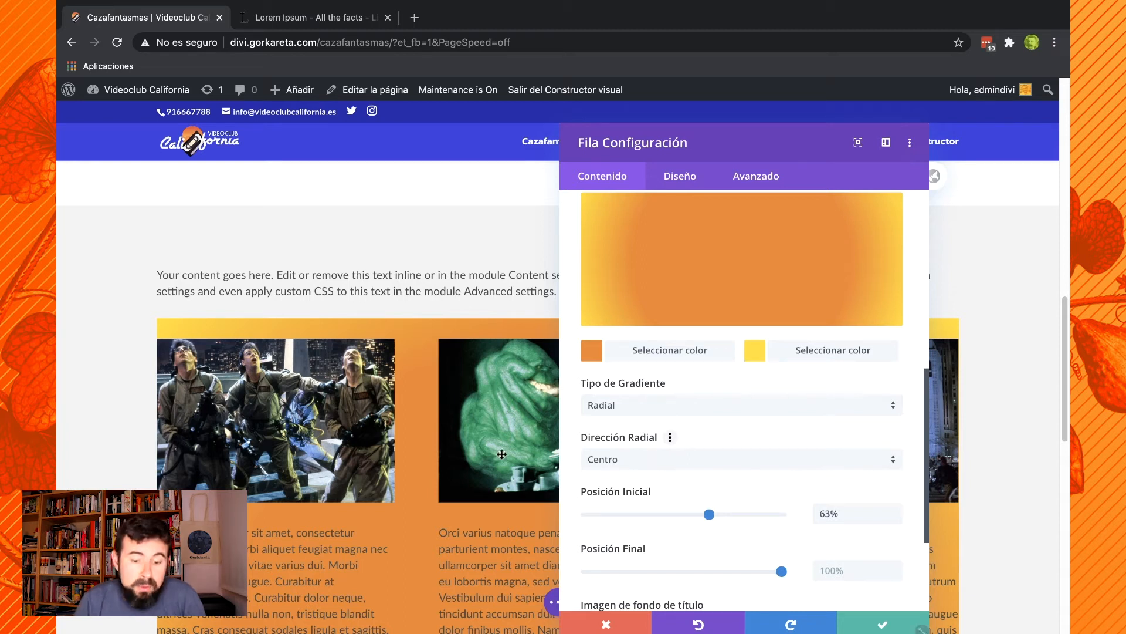
{"action": "scroll", "coordinate": [453, 460], "scroll_direction": "down", "scroll_amount": 3}
{"action": "scroll", "coordinate": [595, 439], "scroll_direction": "up", "scroll_amount": 2}
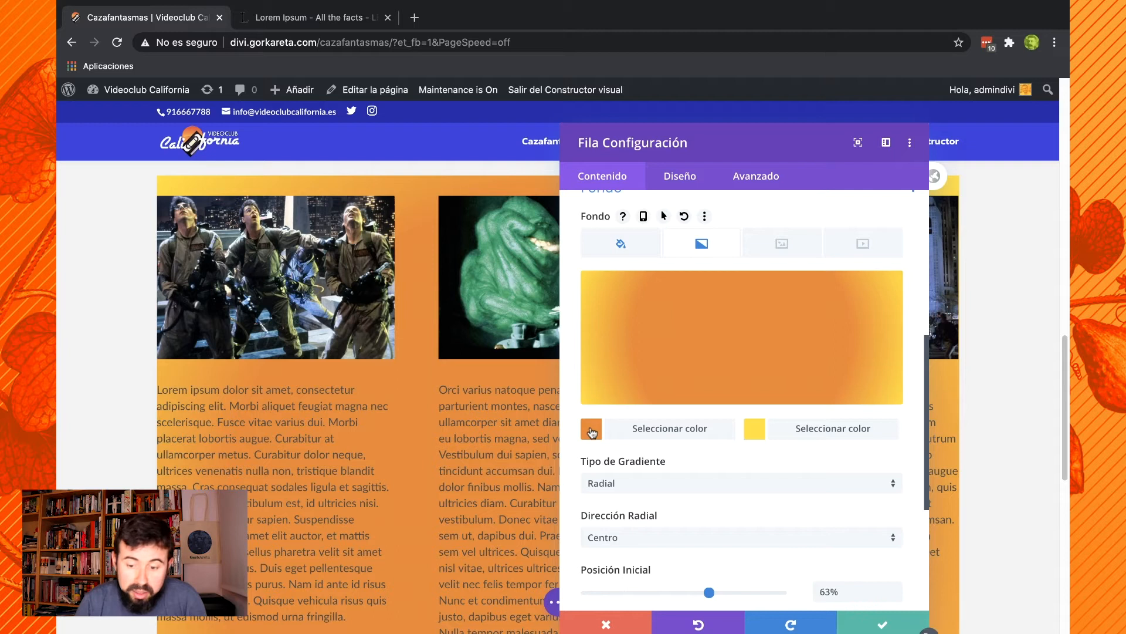
{"action": "left_click", "coordinate": [704, 482]}
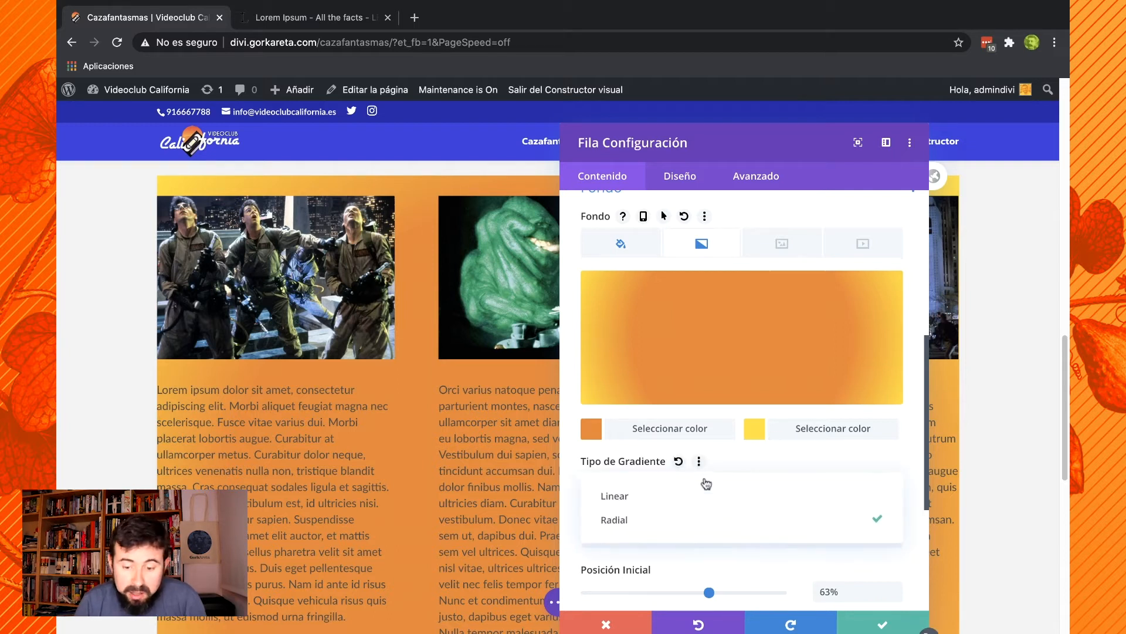
{"action": "left_click", "coordinate": [675, 506]}
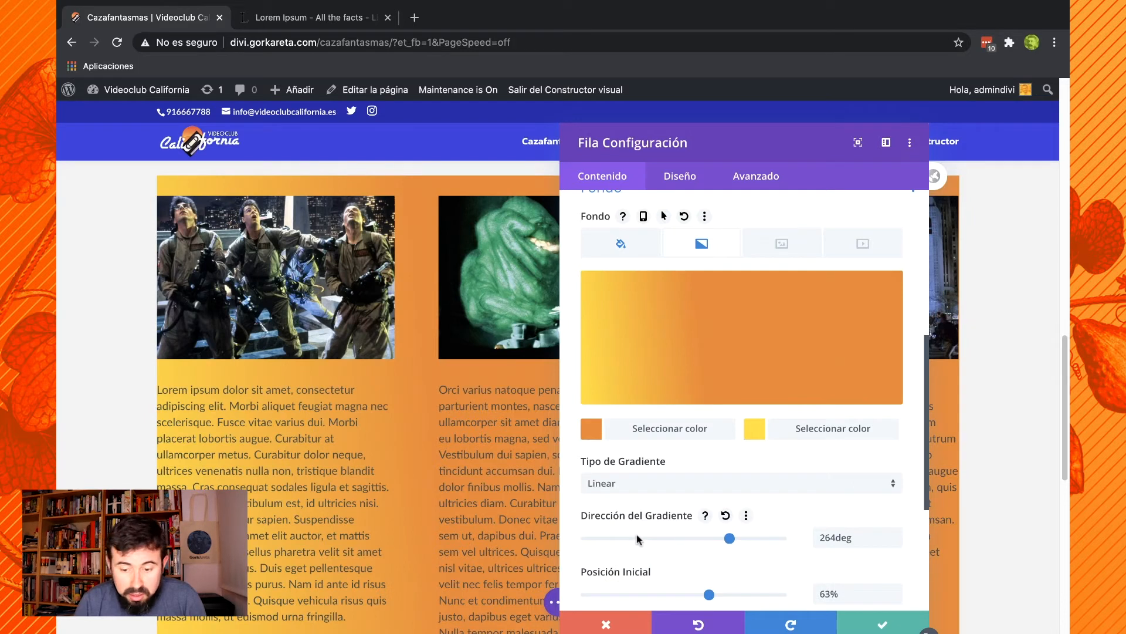
Set the linear gradient's direction to 302deg and remove the gradient from the row's background.
{"action": "left_click_drag", "start_coordinate": [613, 535], "coordinate": [754, 538]}
{"action": "scroll", "coordinate": [692, 469], "scroll_direction": "down", "scroll_amount": 2}
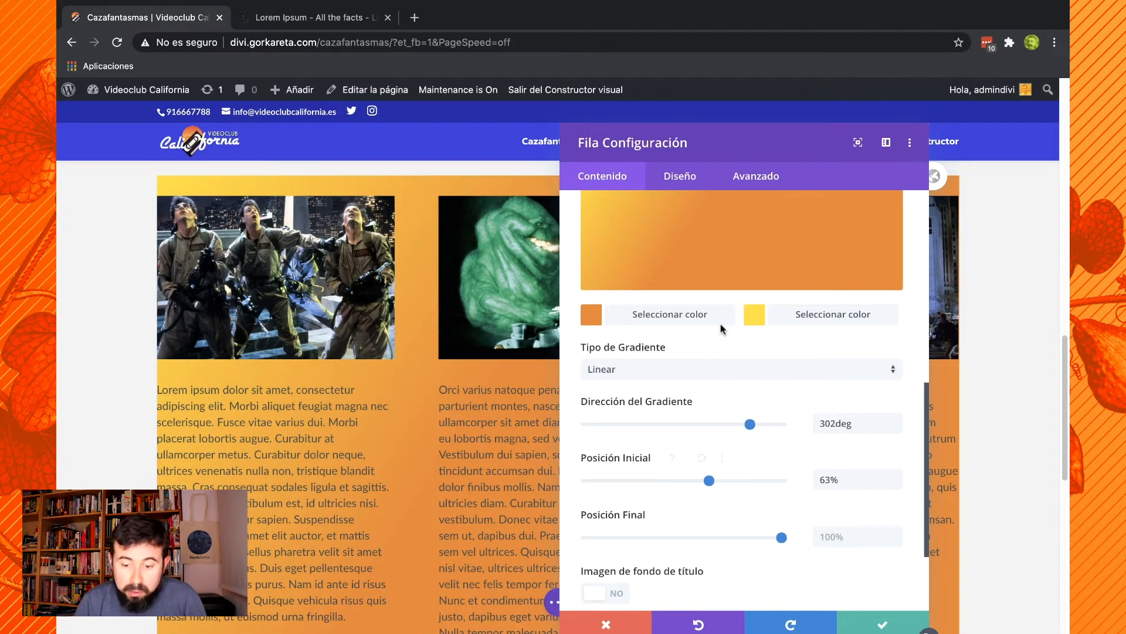
{"action": "scroll", "coordinate": [672, 480], "scroll_direction": "down", "scroll_amount": 2}
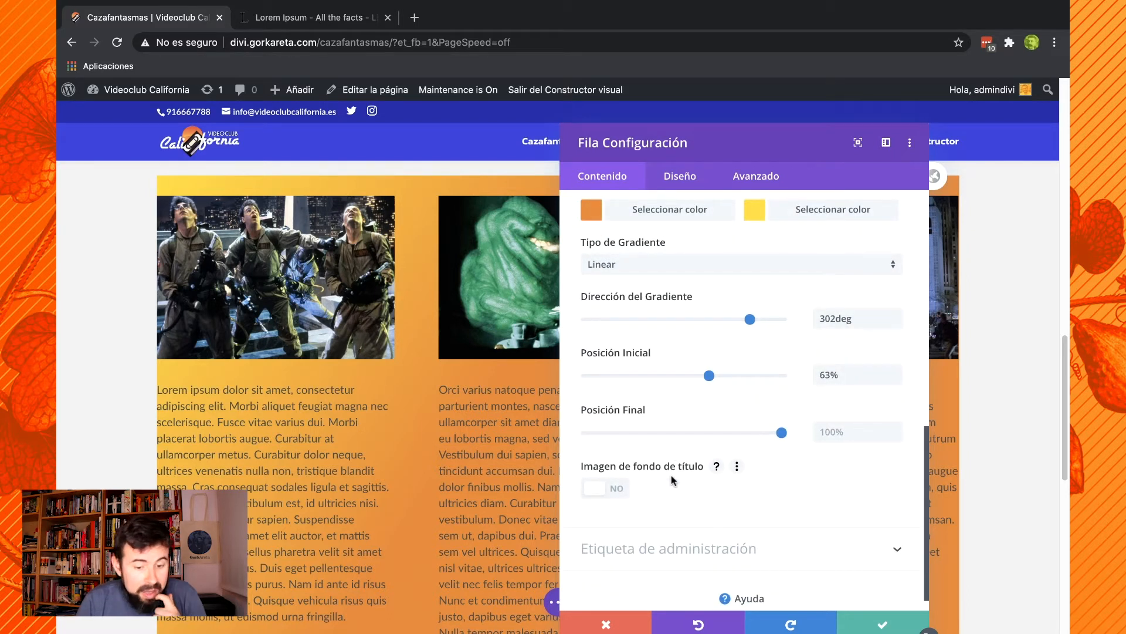
{"action": "scroll", "coordinate": [673, 481], "scroll_direction": "up", "scroll_amount": 1}
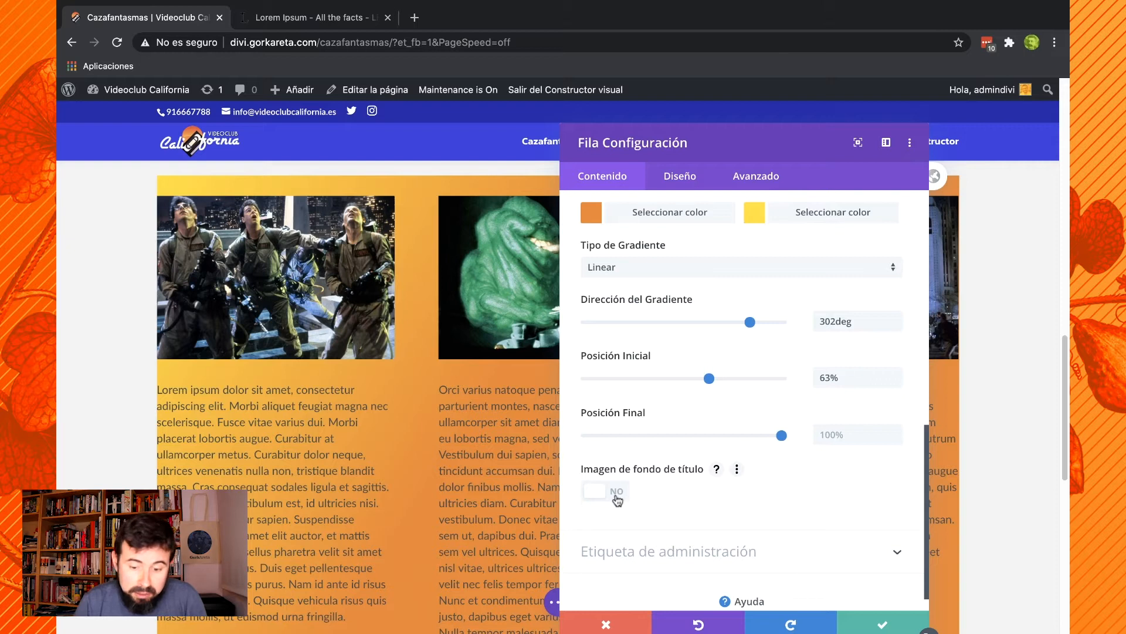
{"action": "scroll", "coordinate": [617, 504], "scroll_direction": "up", "scroll_amount": 6}
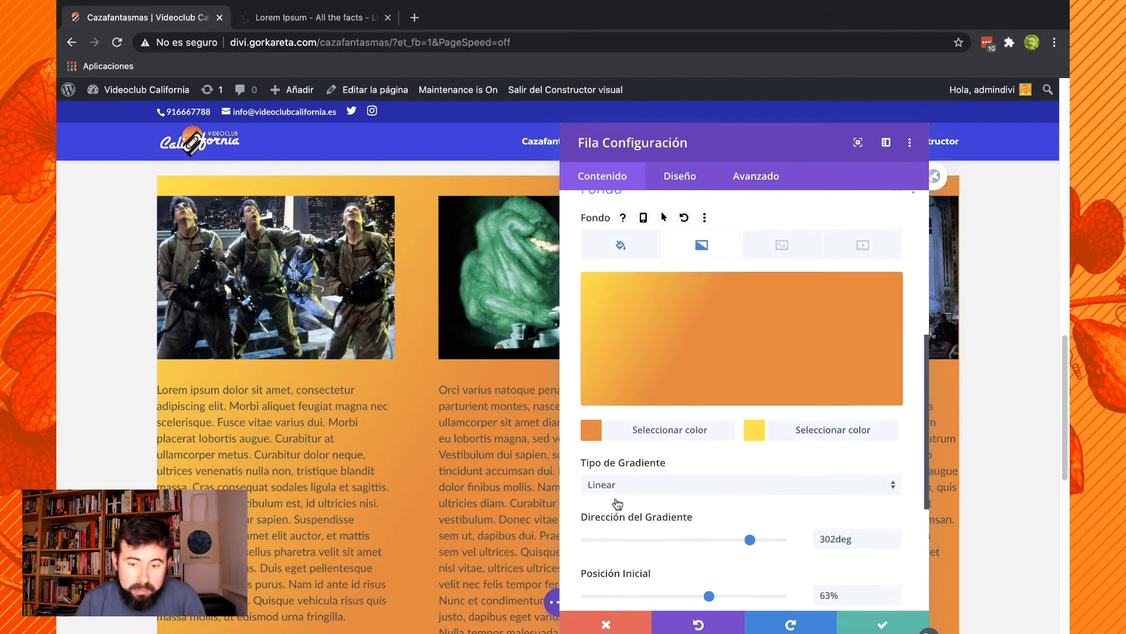
{"action": "left_click", "coordinate": [862, 414]}
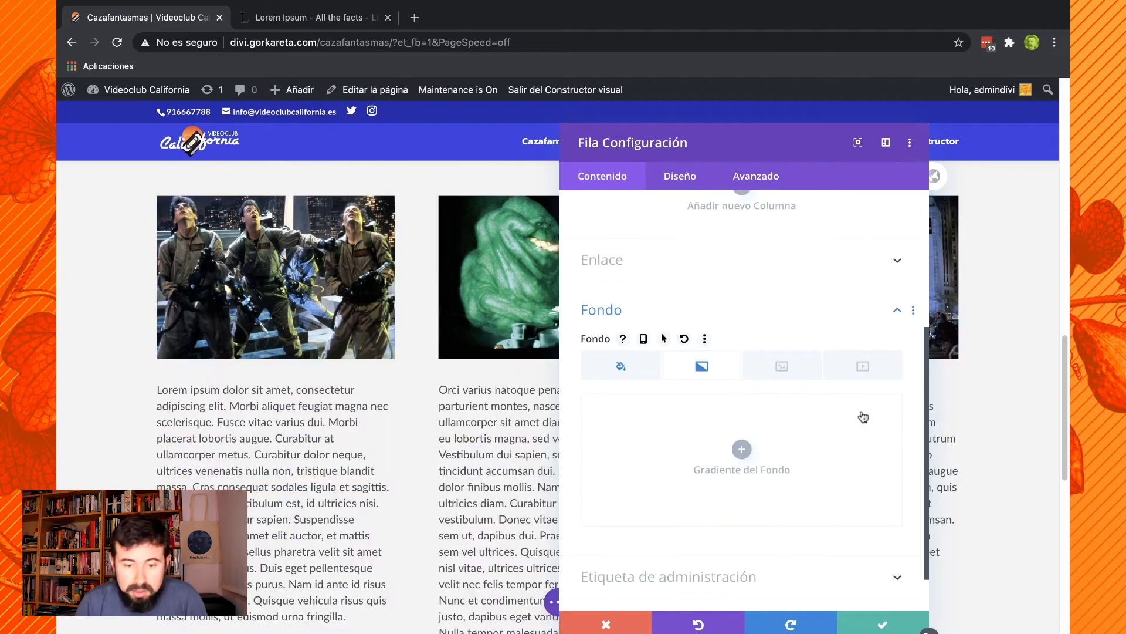
Add the media library photo of the four Ghostbusters standing in front of their car as the row's background image.
{"action": "left_click", "coordinate": [783, 367]}
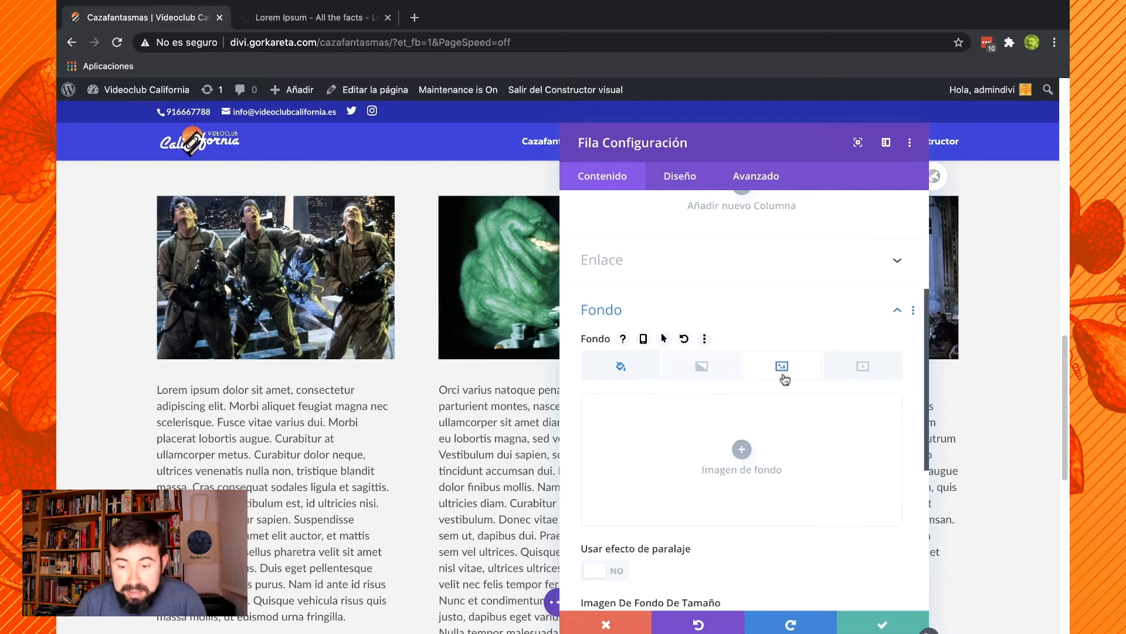
{"action": "left_click", "coordinate": [743, 451]}
{"action": "left_click", "coordinate": [742, 451]}
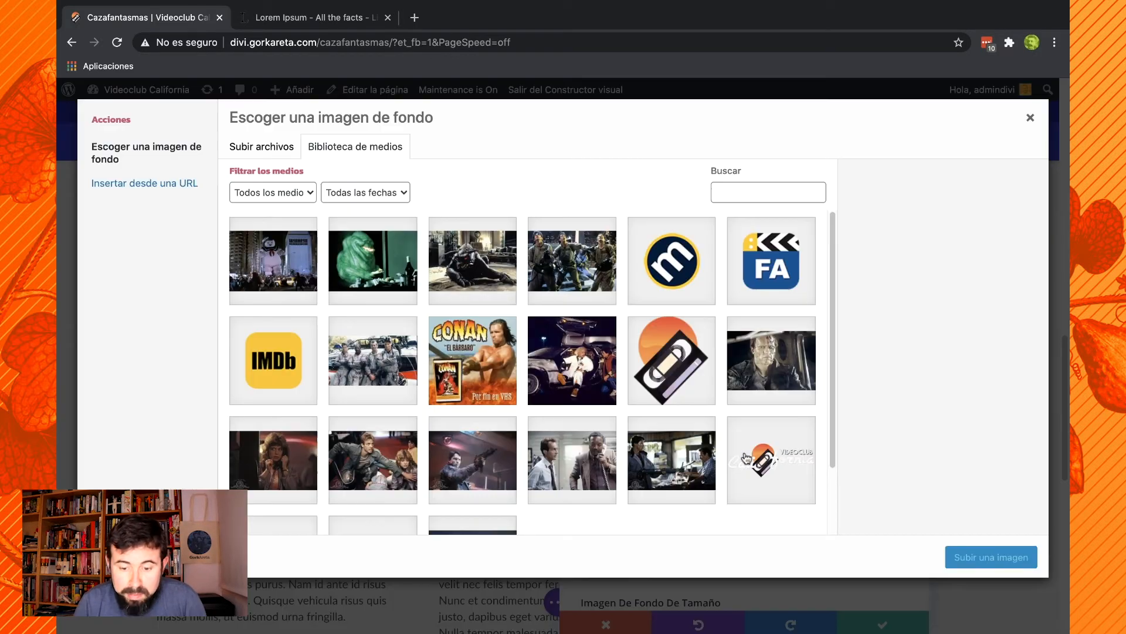
{"action": "left_click", "coordinate": [354, 359]}
{"action": "left_click", "coordinate": [991, 557]}
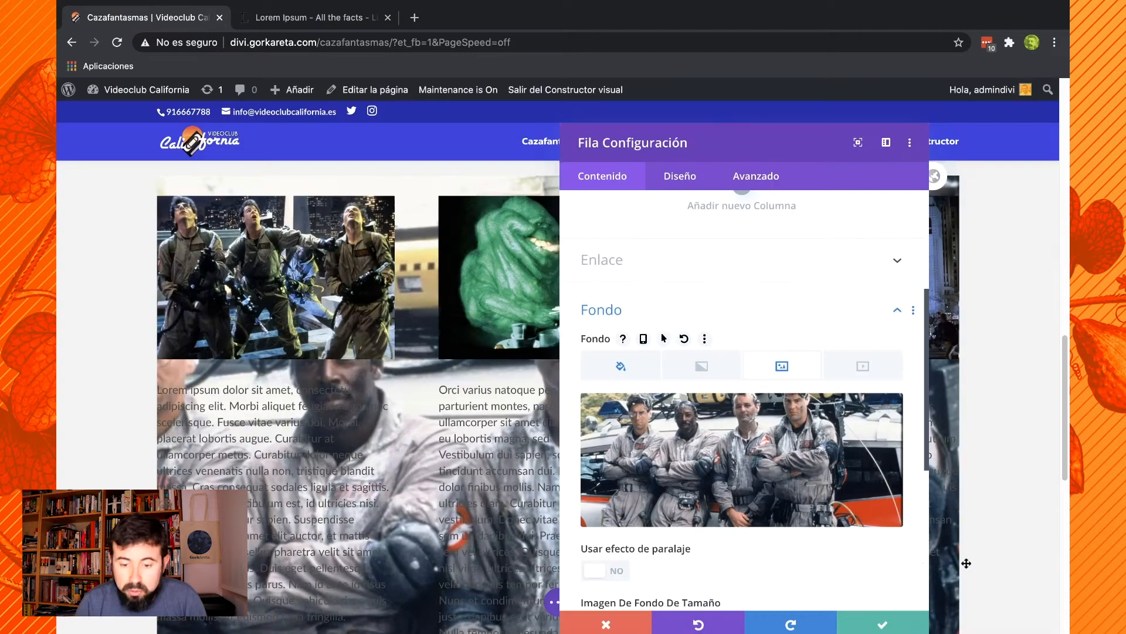
Try the parallax effect on the row's background image and turn it off again.
{"action": "scroll", "coordinate": [793, 528], "scroll_direction": "down", "scroll_amount": 2}
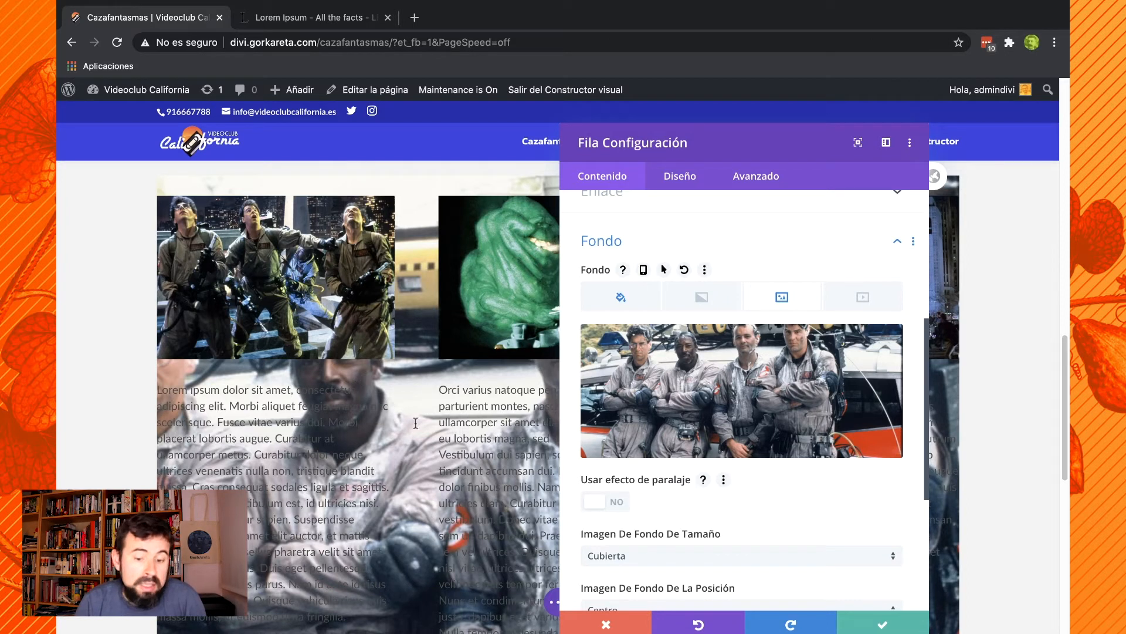
{"action": "left_click", "coordinate": [621, 502]}
{"action": "scroll", "coordinate": [444, 480], "scroll_direction": "down", "scroll_amount": 3}
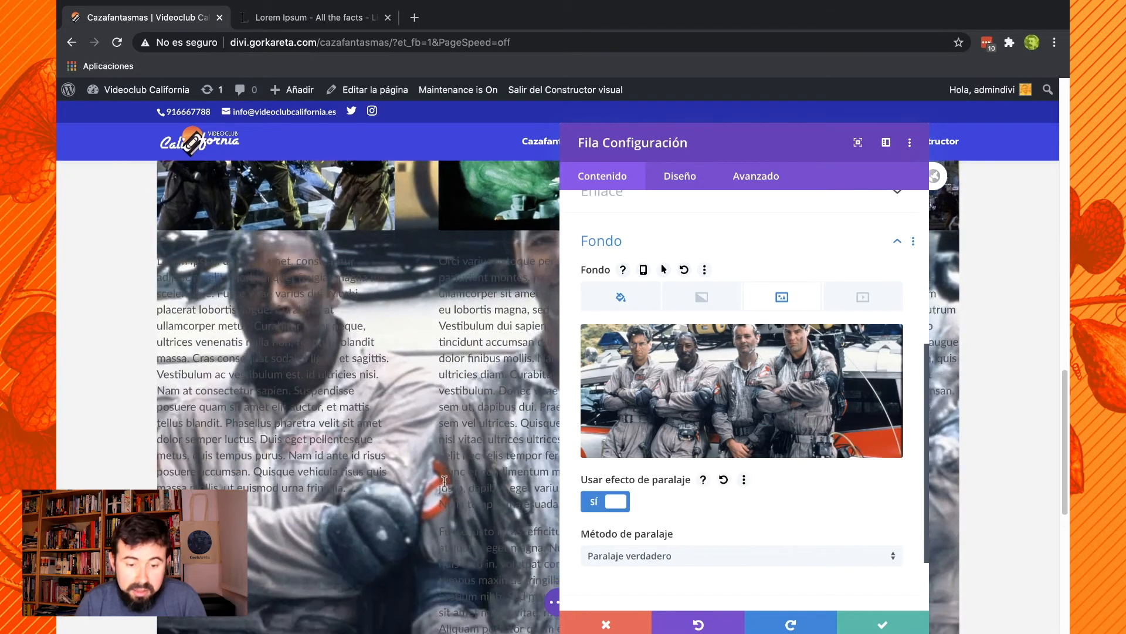
{"action": "scroll", "coordinate": [444, 481], "scroll_direction": "down", "scroll_amount": 2}
{"action": "scroll", "coordinate": [444, 481], "scroll_direction": "up", "scroll_amount": 4}
{"action": "scroll", "coordinate": [445, 481], "scroll_direction": "down", "scroll_amount": 2}
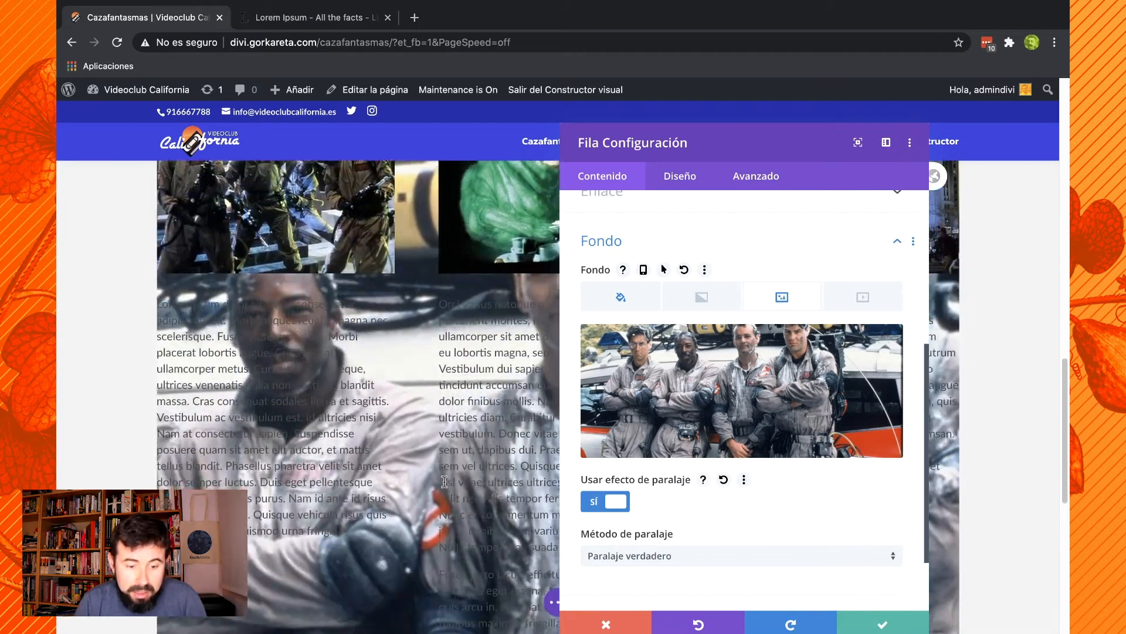
{"action": "scroll", "coordinate": [444, 481], "scroll_direction": "down", "scroll_amount": 2}
{"action": "left_click", "coordinate": [627, 501]}
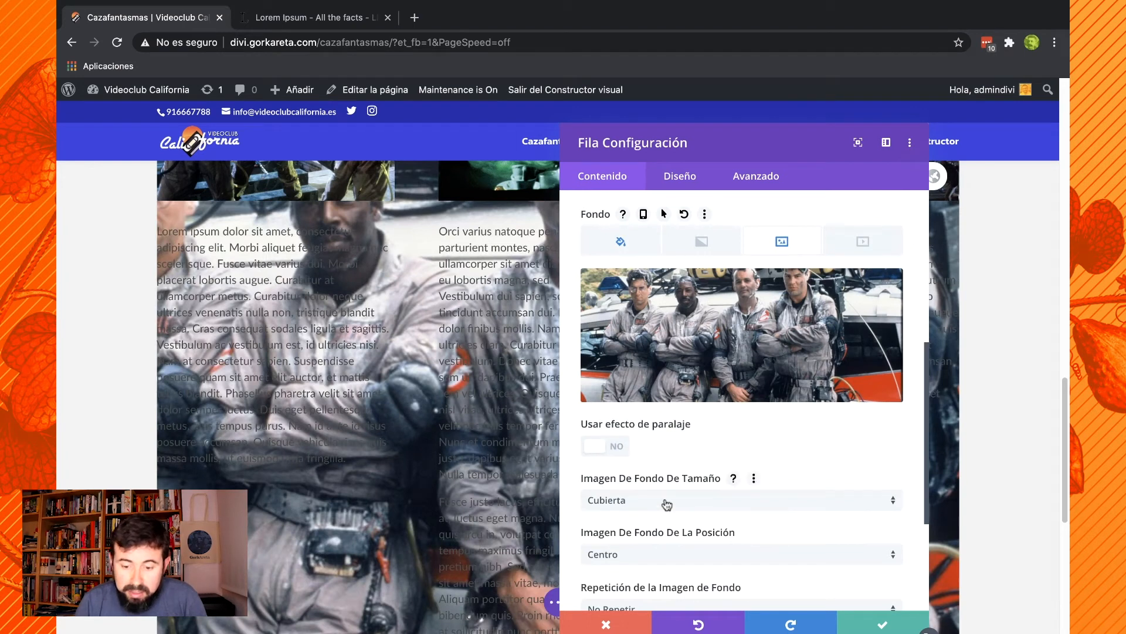
Try the Tamaño Real and Ajuste sizes for the background image and return it to Cubierta.
{"action": "left_click", "coordinate": [667, 505]}
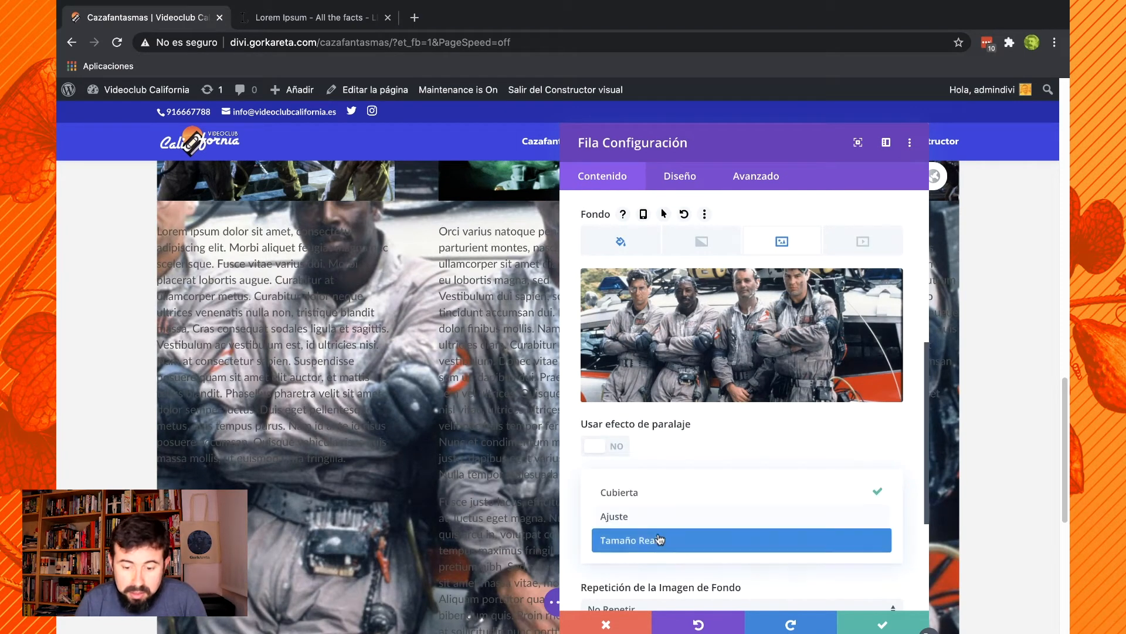
{"action": "left_click", "coordinate": [659, 538]}
{"action": "left_click", "coordinate": [667, 500]}
{"action": "left_click", "coordinate": [616, 516]}
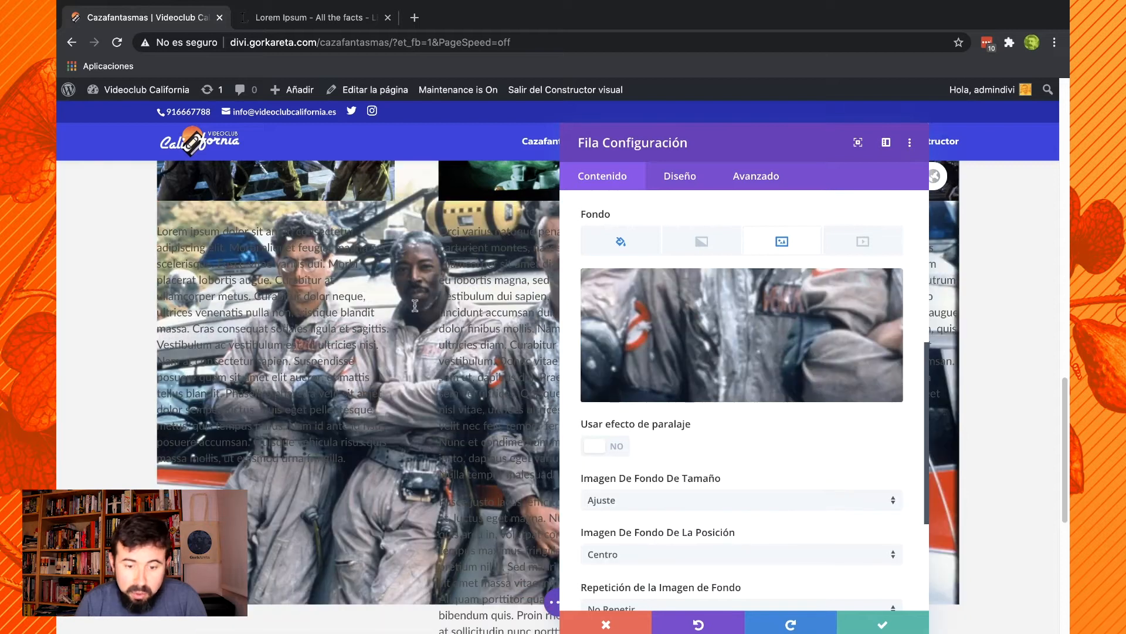
{"action": "left_click", "coordinate": [615, 501]}
{"action": "left_click", "coordinate": [615, 500]}
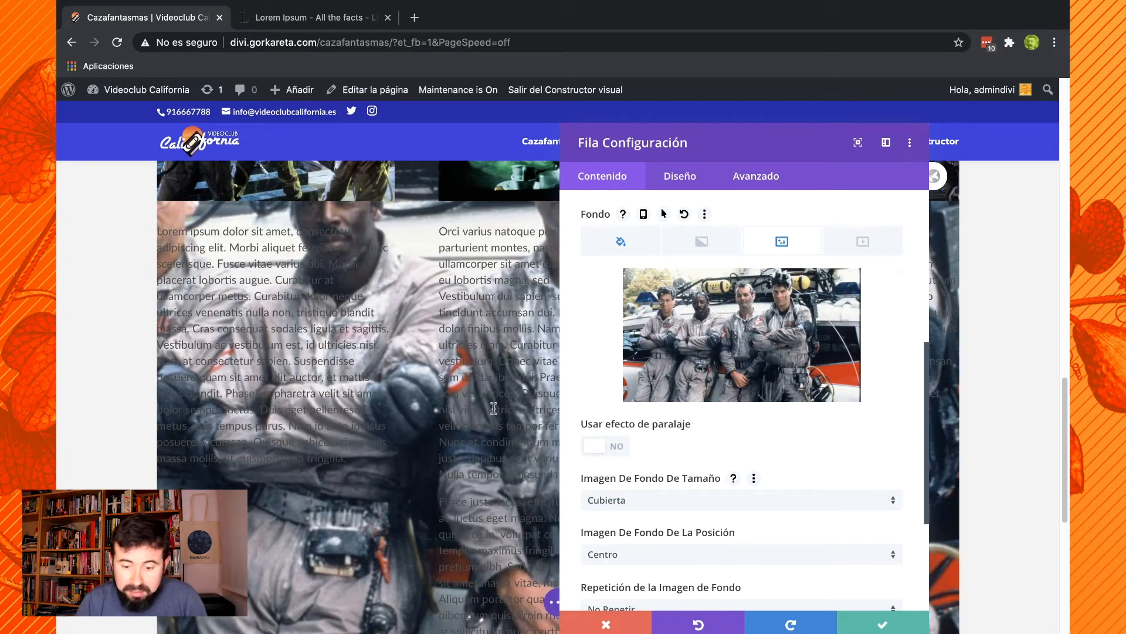
Try the background image position Centro De La Parte Superior, and use size Ajuste with position Abajo A La Derecha.
{"action": "scroll", "coordinate": [657, 529], "scroll_direction": "down", "scroll_amount": 1}
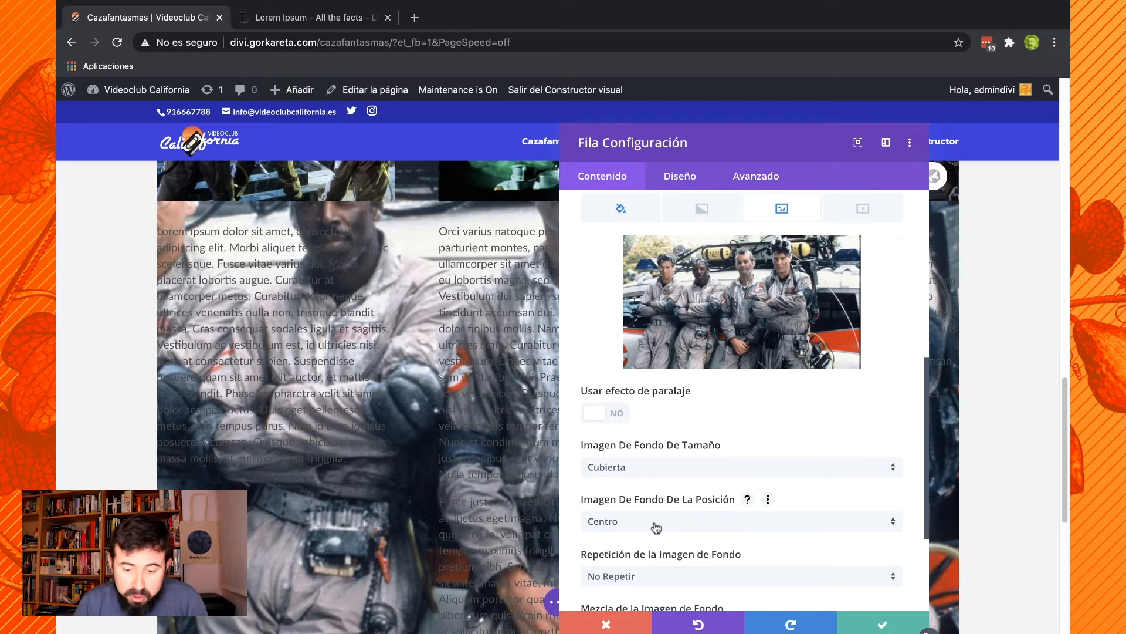
{"action": "left_click", "coordinate": [656, 528]}
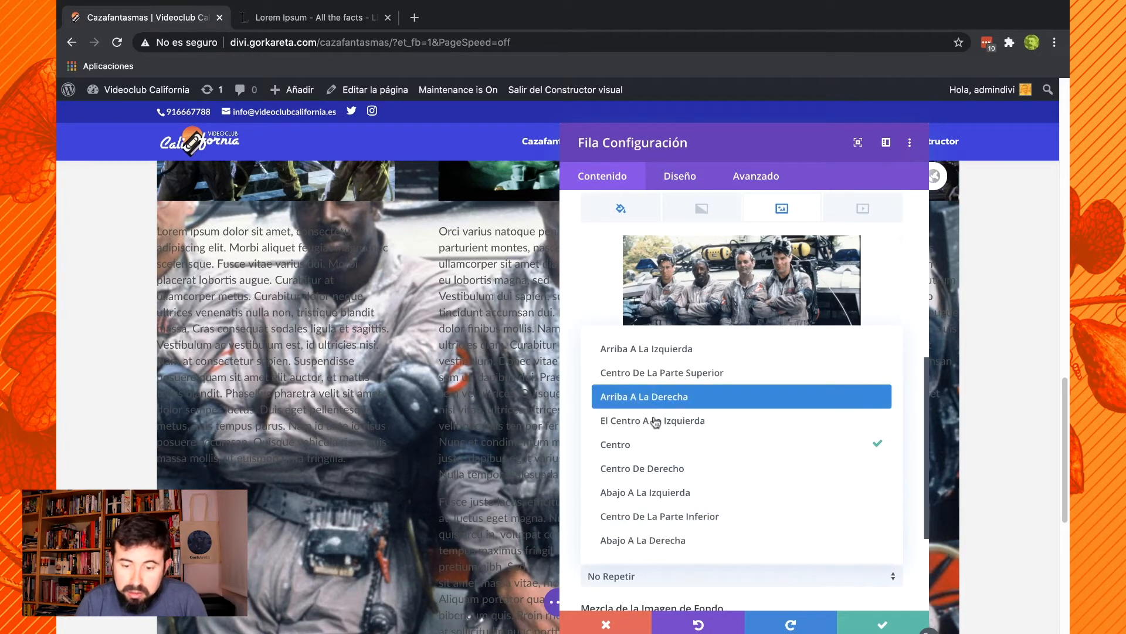
{"action": "left_click", "coordinate": [655, 374]}
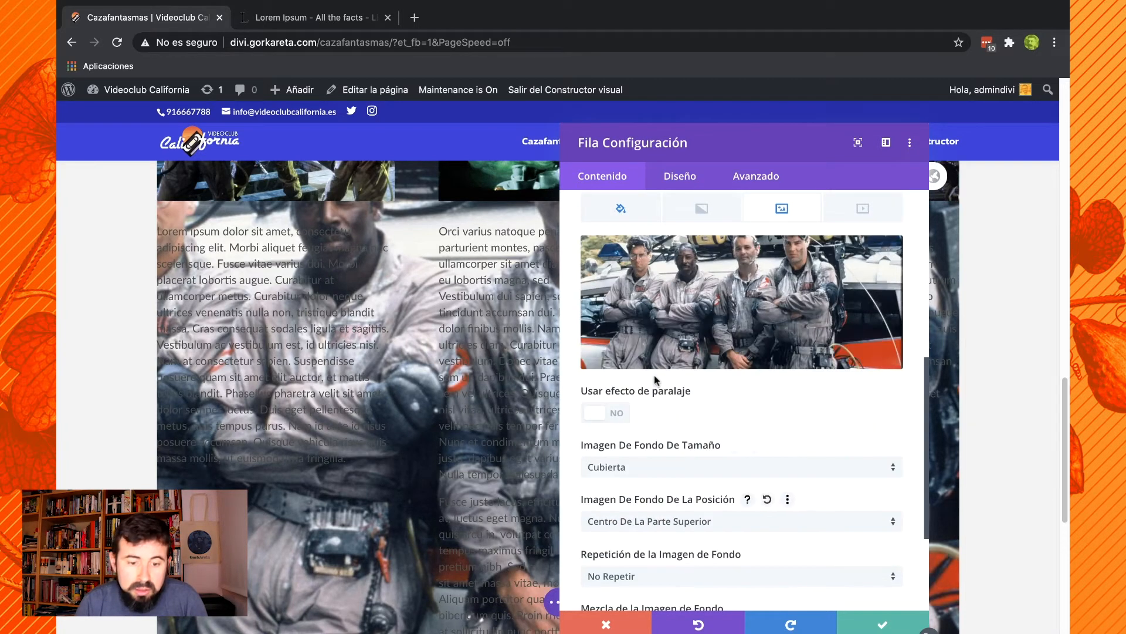
{"action": "left_click", "coordinate": [628, 468]}
{"action": "left_click", "coordinate": [633, 503]}
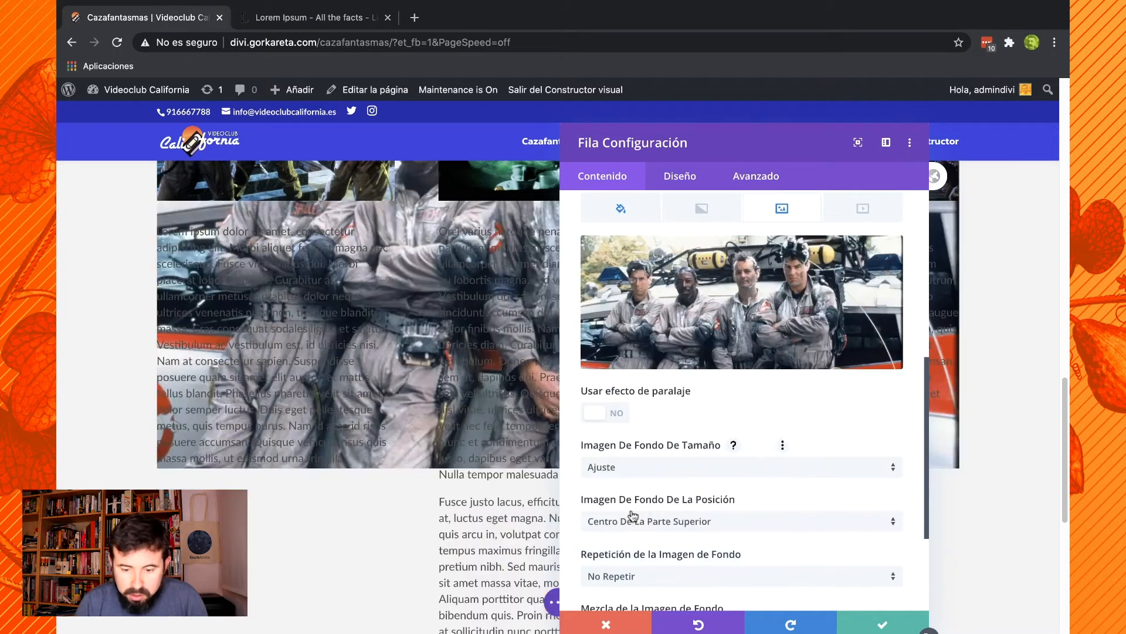
{"action": "left_click", "coordinate": [654, 525]}
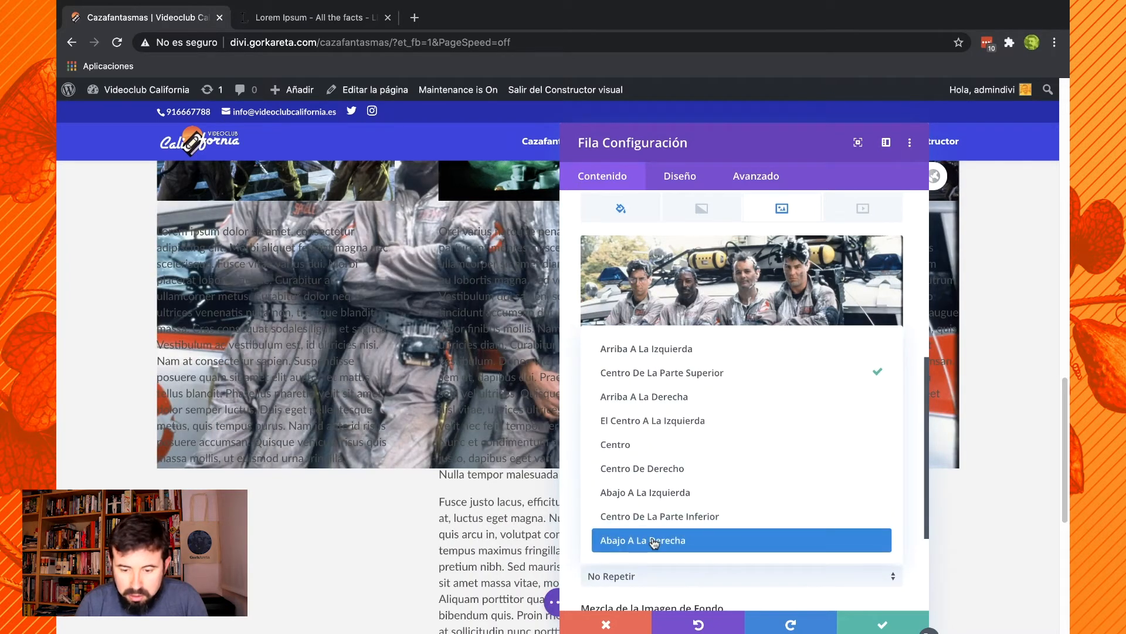
{"action": "left_click", "coordinate": [653, 541]}
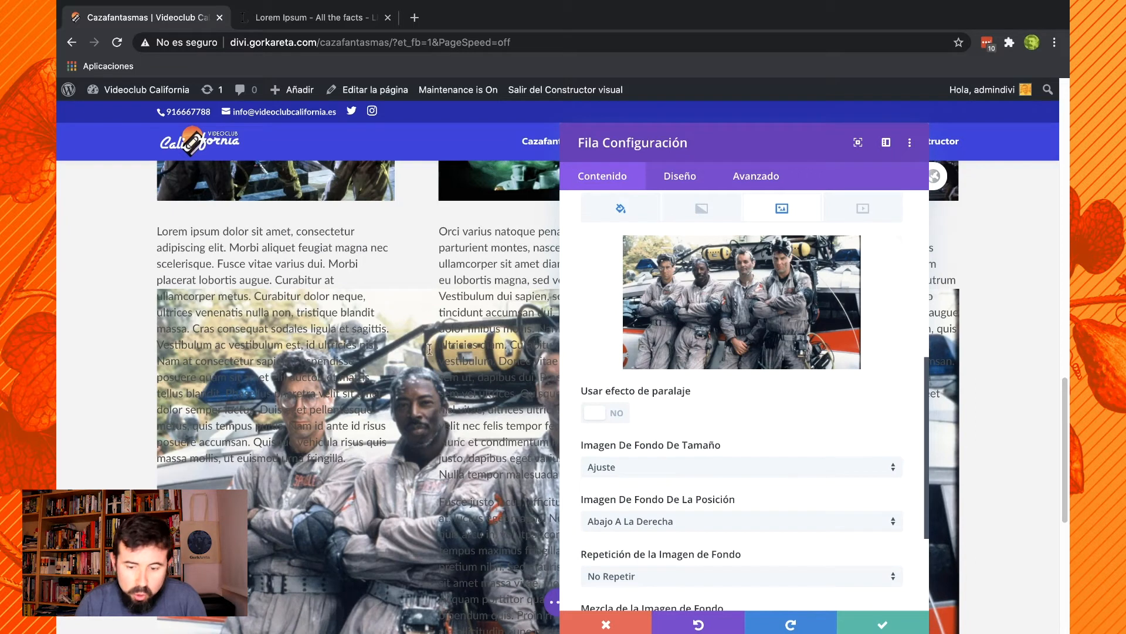
Try the background image's Repetir setting and its blend mode options, and remove the image from the row.
{"action": "scroll", "coordinate": [645, 478], "scroll_direction": "down", "scroll_amount": 3}
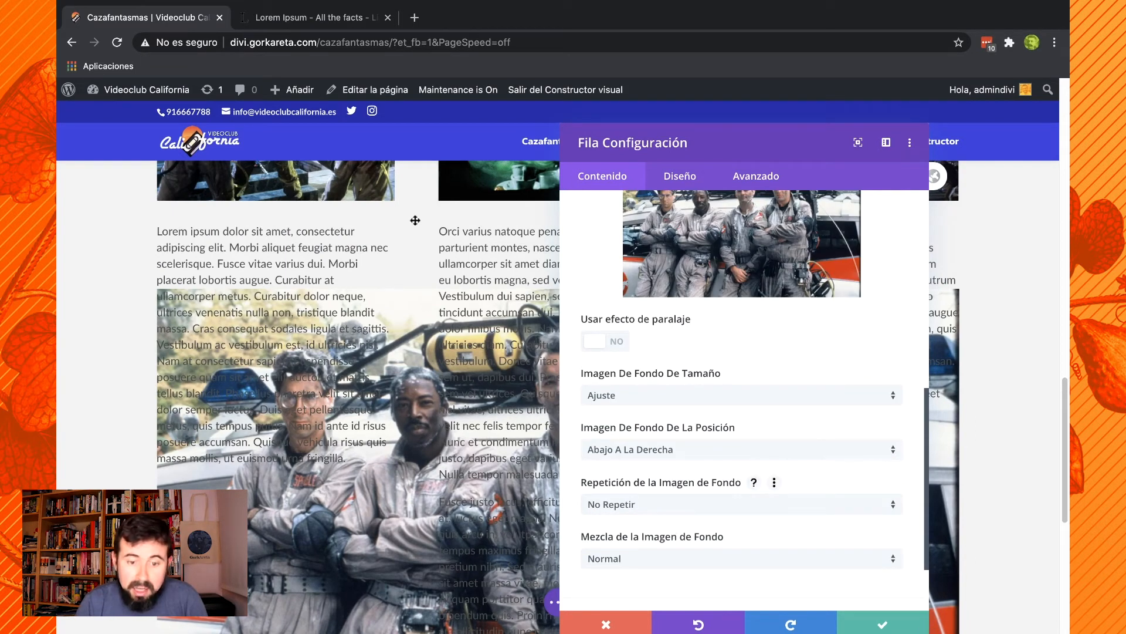
{"action": "left_click", "coordinate": [655, 504]}
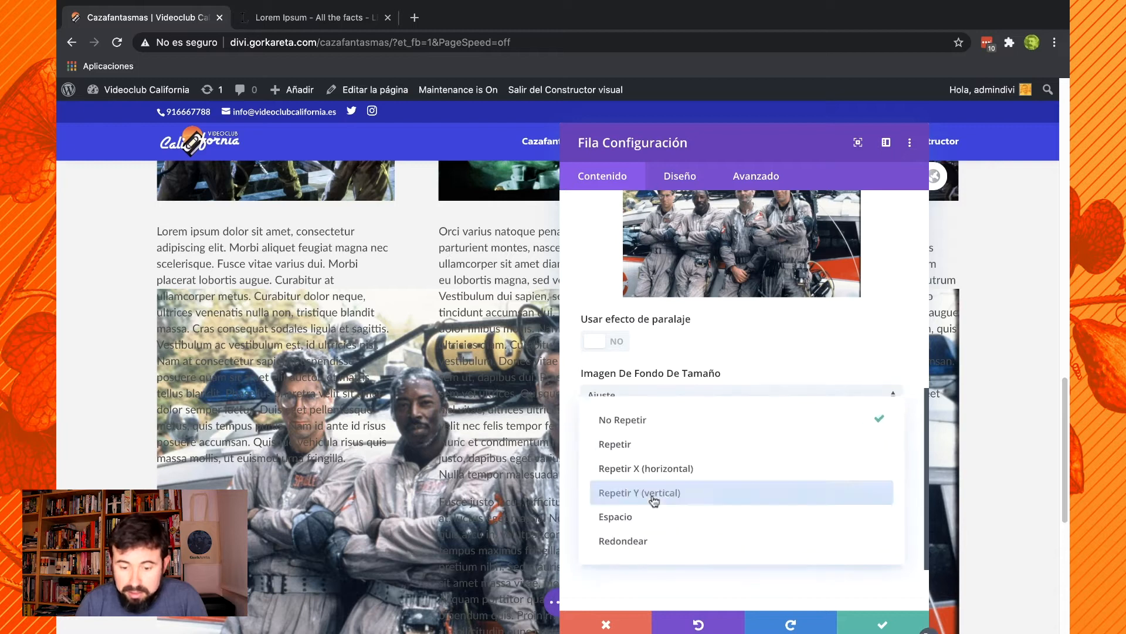
{"action": "left_click", "coordinate": [641, 443]}
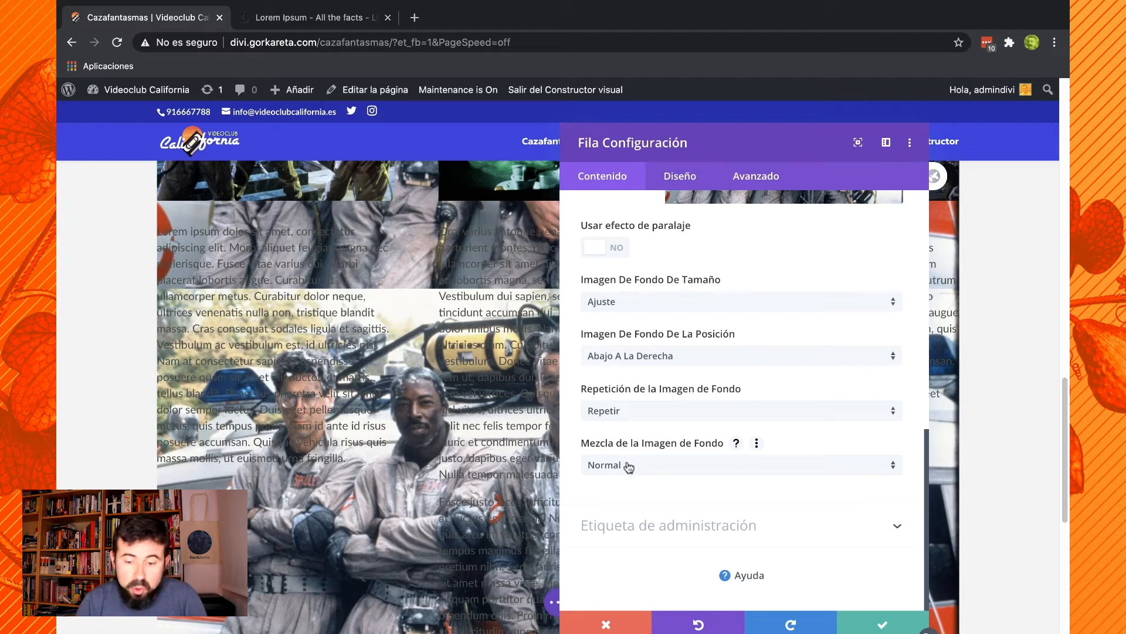
{"action": "left_click", "coordinate": [628, 466]}
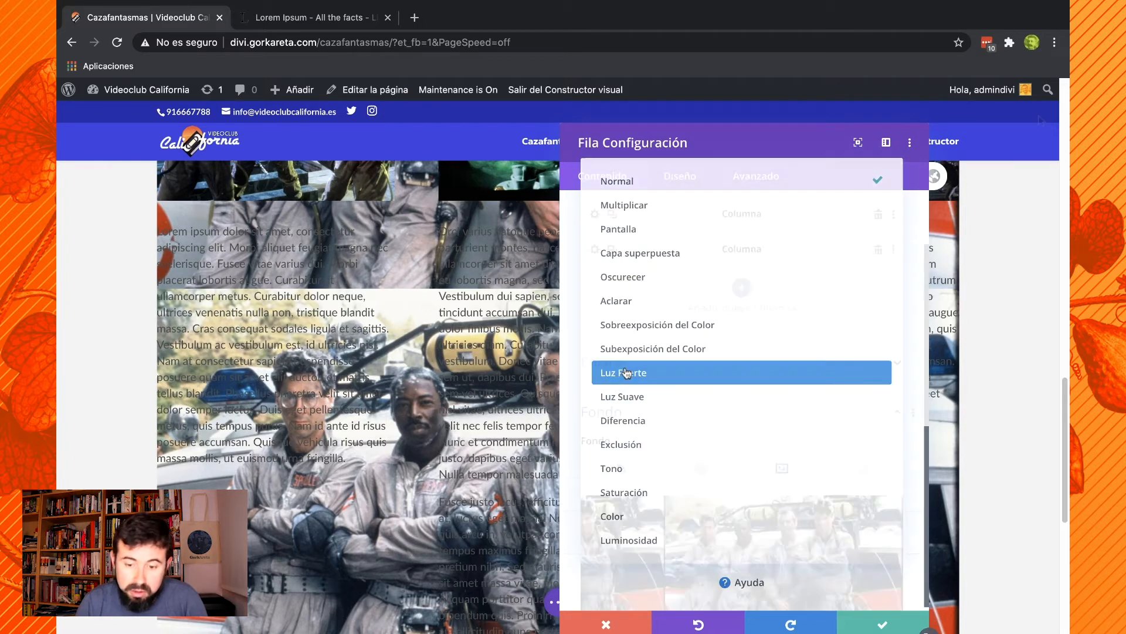
{"action": "left_click", "coordinate": [626, 373]}
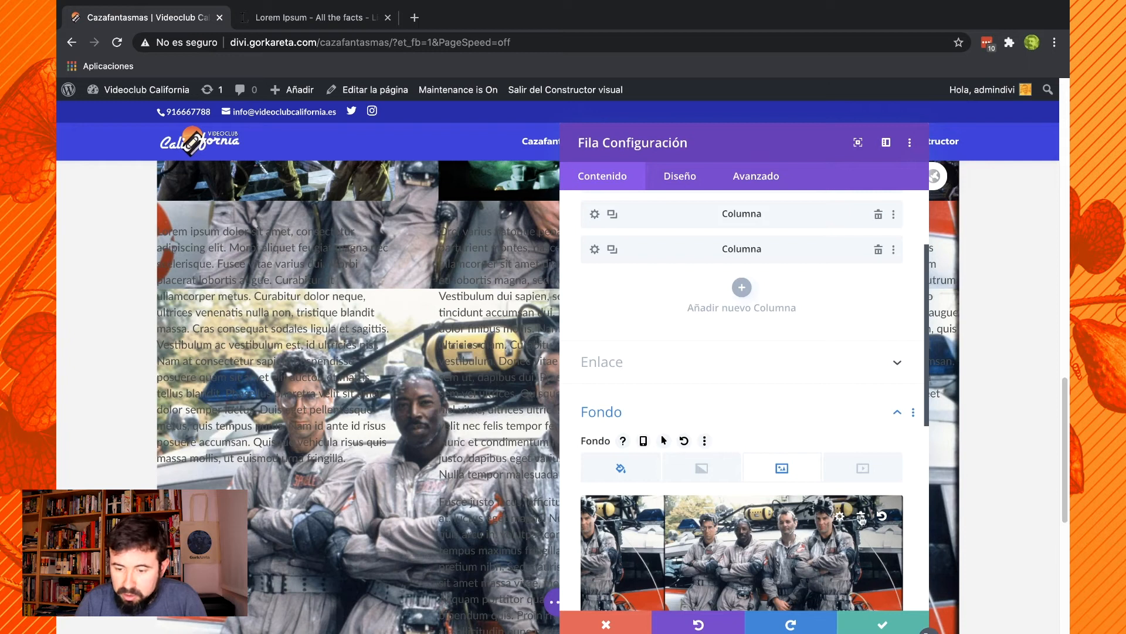
{"action": "left_click", "coordinate": [861, 518]}
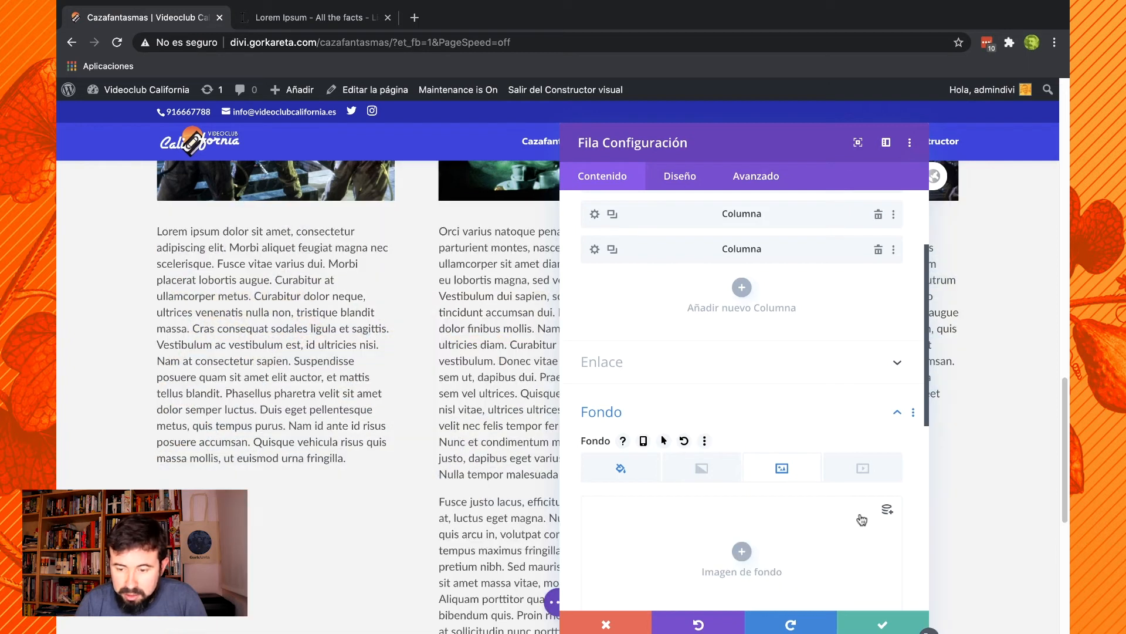
Set ghostbusters-trailer.mp4 from the media library as the row's MP4 background video.
{"action": "left_click", "coordinate": [847, 470]}
{"action": "scroll", "coordinate": [736, 478], "scroll_direction": "down", "scroll_amount": 2}
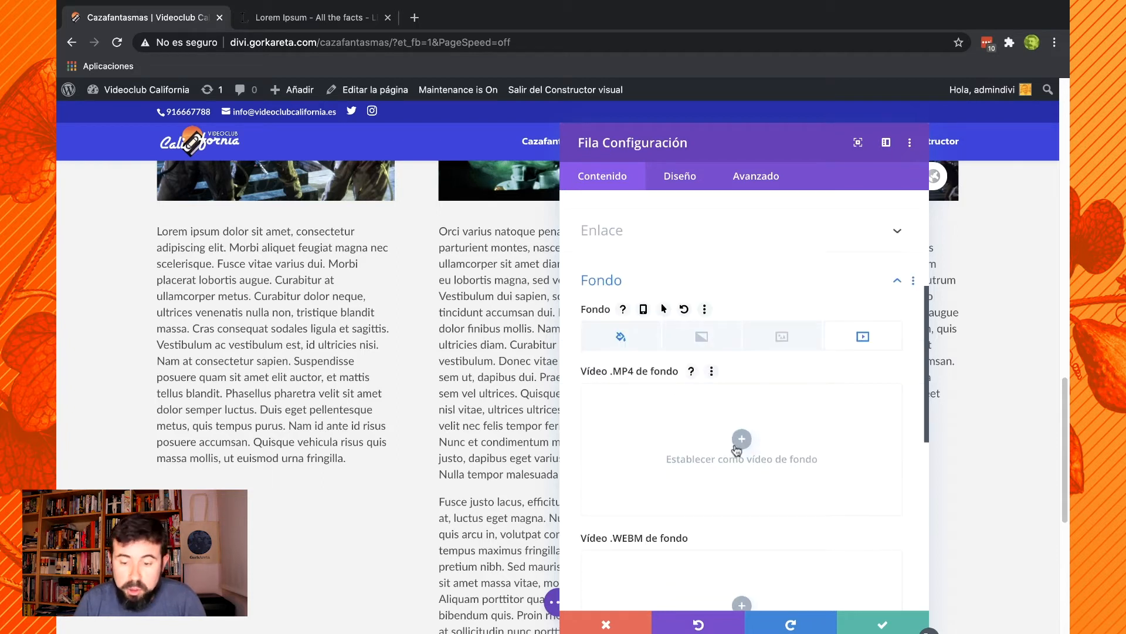
{"action": "left_click", "coordinate": [740, 445]}
{"action": "left_click", "coordinate": [387, 243]}
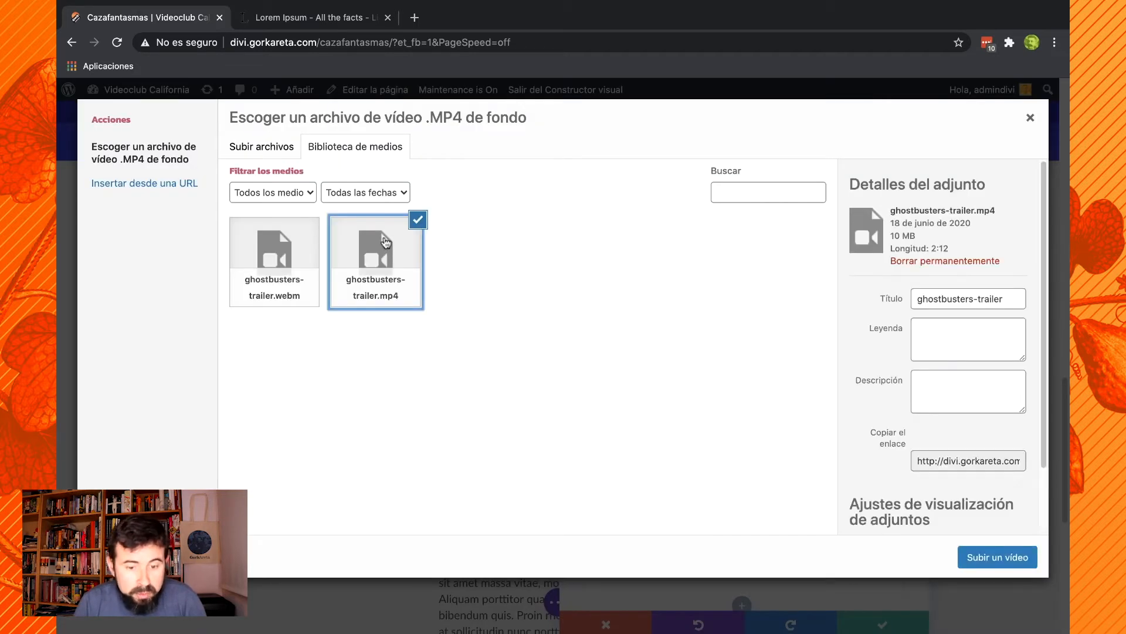
{"action": "left_click", "coordinate": [1020, 563]}
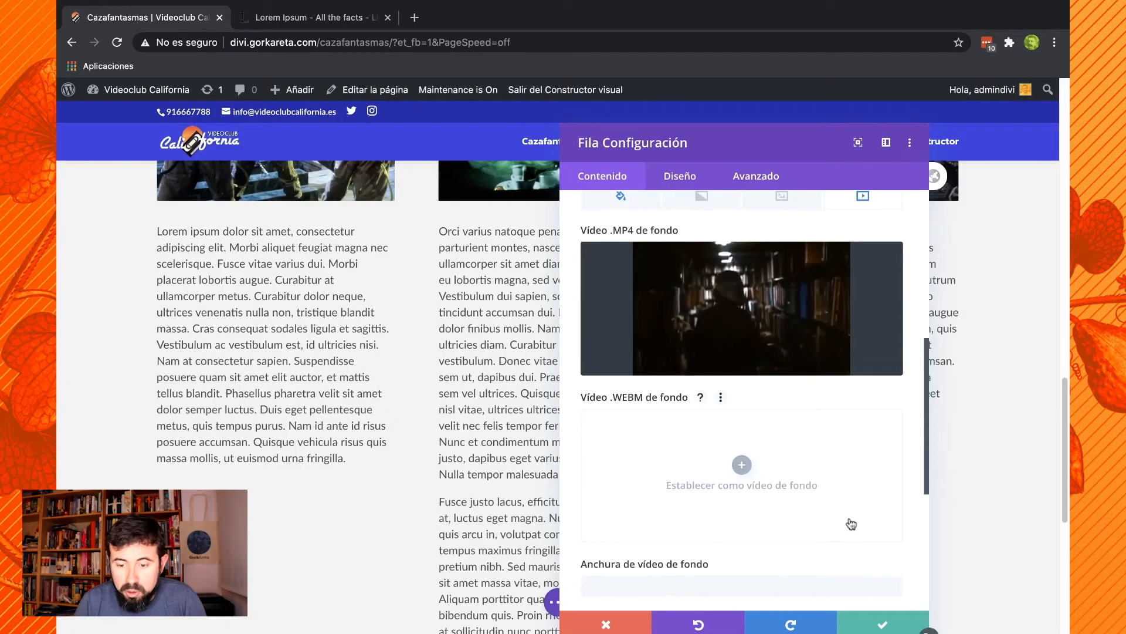
Set ghostbusters-trailer.webm from the media library as the row's WEBM background video.
{"action": "left_click", "coordinate": [742, 465]}
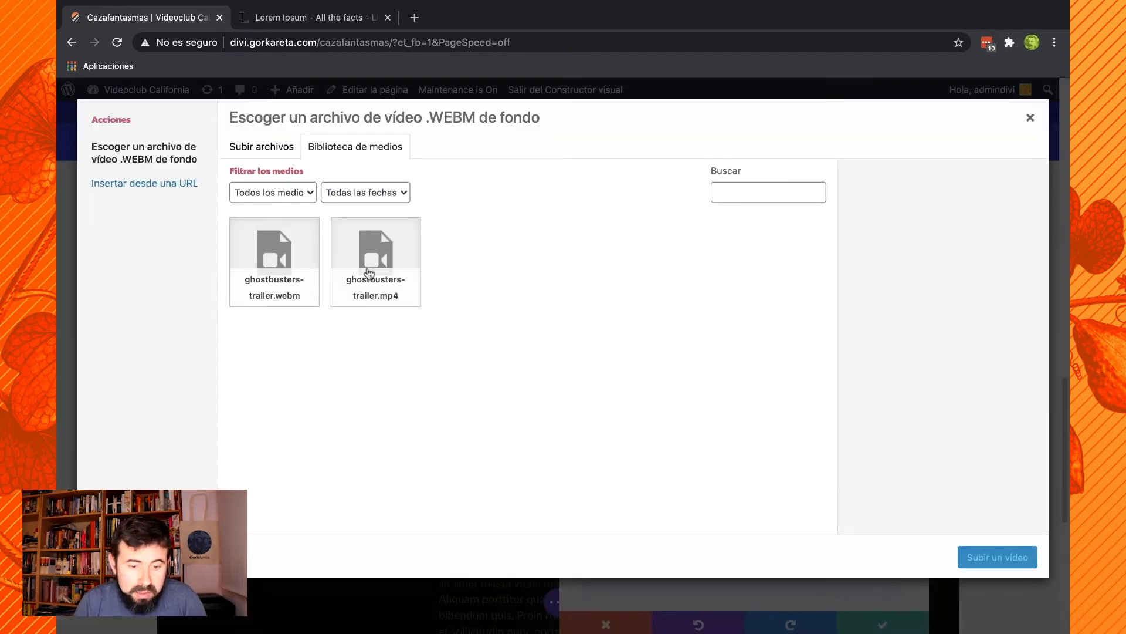
{"action": "left_click", "coordinate": [267, 249]}
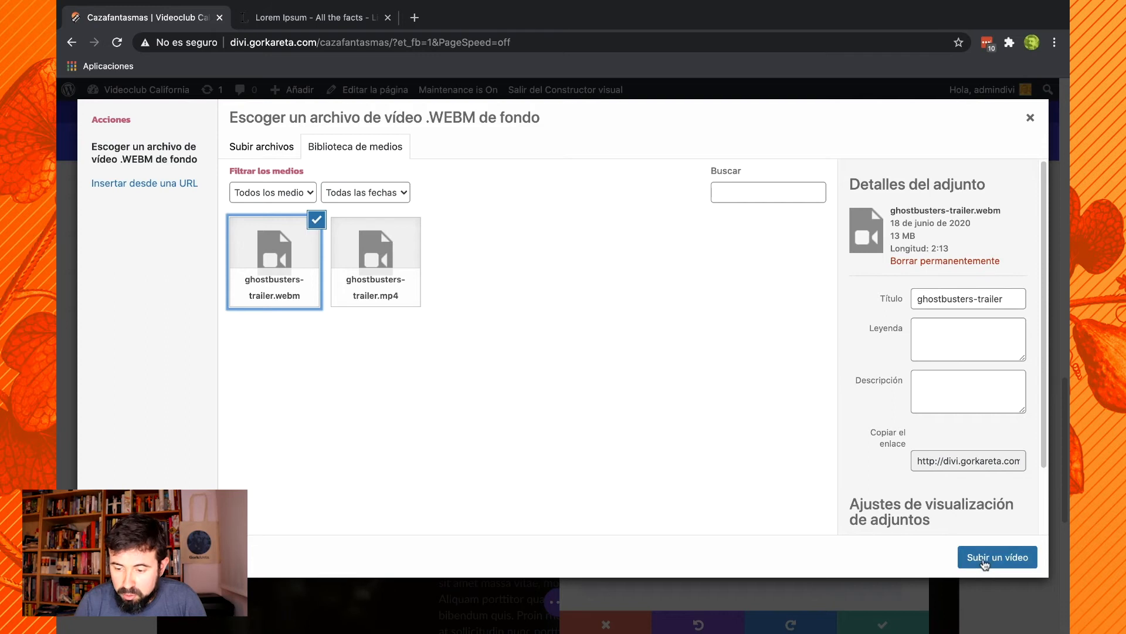
{"action": "left_click", "coordinate": [997, 557]}
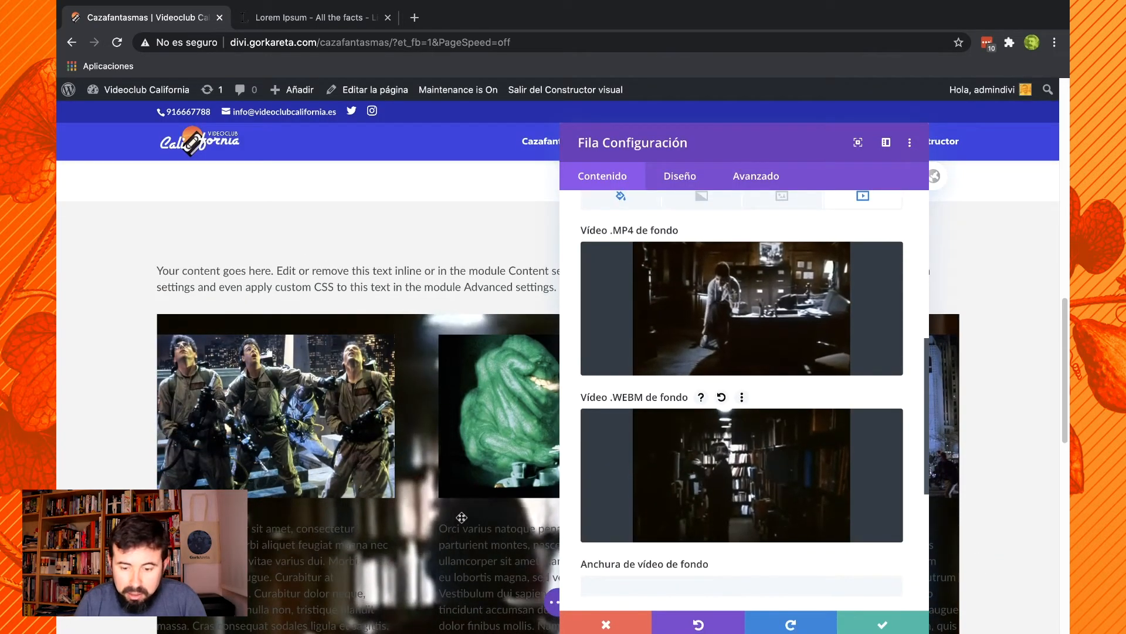
Review the background video's size and pause options, and remove both the WEBM and MP4 videos from the row.
{"action": "scroll", "coordinate": [462, 517], "scroll_direction": "down", "scroll_amount": 1}
{"action": "scroll", "coordinate": [714, 438], "scroll_direction": "down", "scroll_amount": 3}
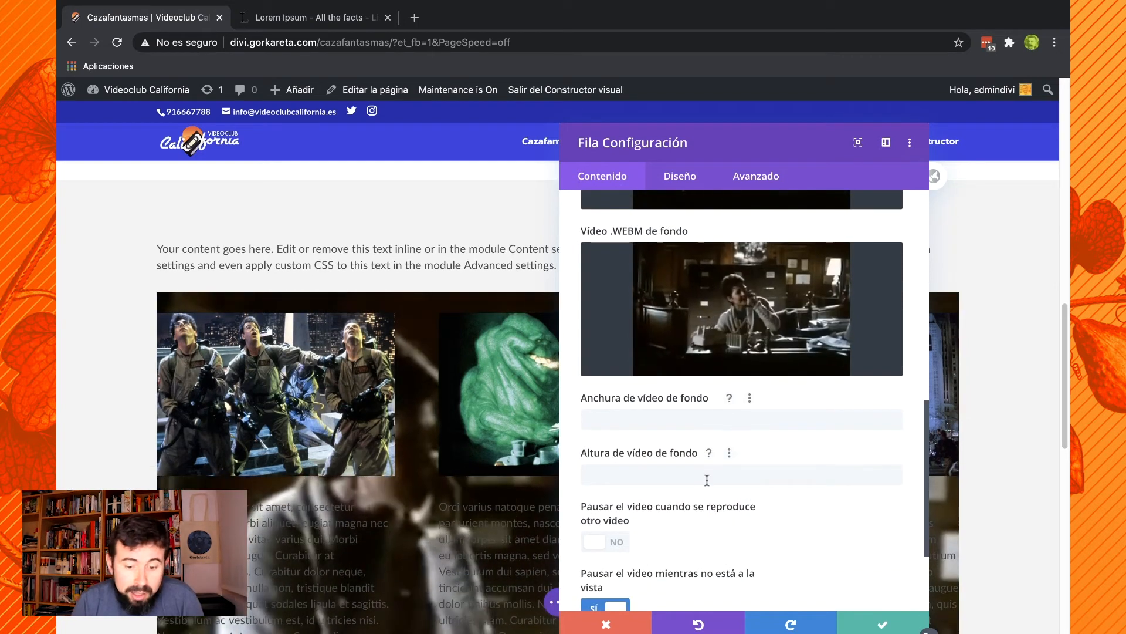
{"action": "scroll", "coordinate": [707, 476], "scroll_direction": "down", "scroll_amount": 2}
{"action": "scroll", "coordinate": [706, 479], "scroll_direction": "down", "scroll_amount": 1}
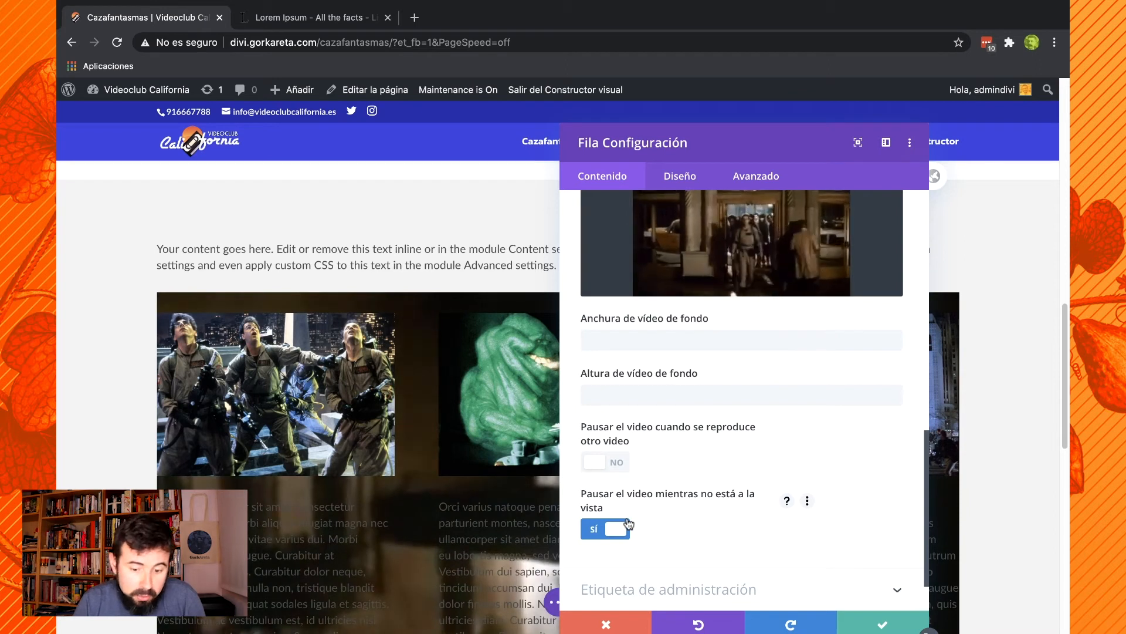
{"action": "scroll", "coordinate": [628, 524], "scroll_direction": "up", "scroll_amount": 3}
{"action": "scroll", "coordinate": [628, 524], "scroll_direction": "up", "scroll_amount": 10}
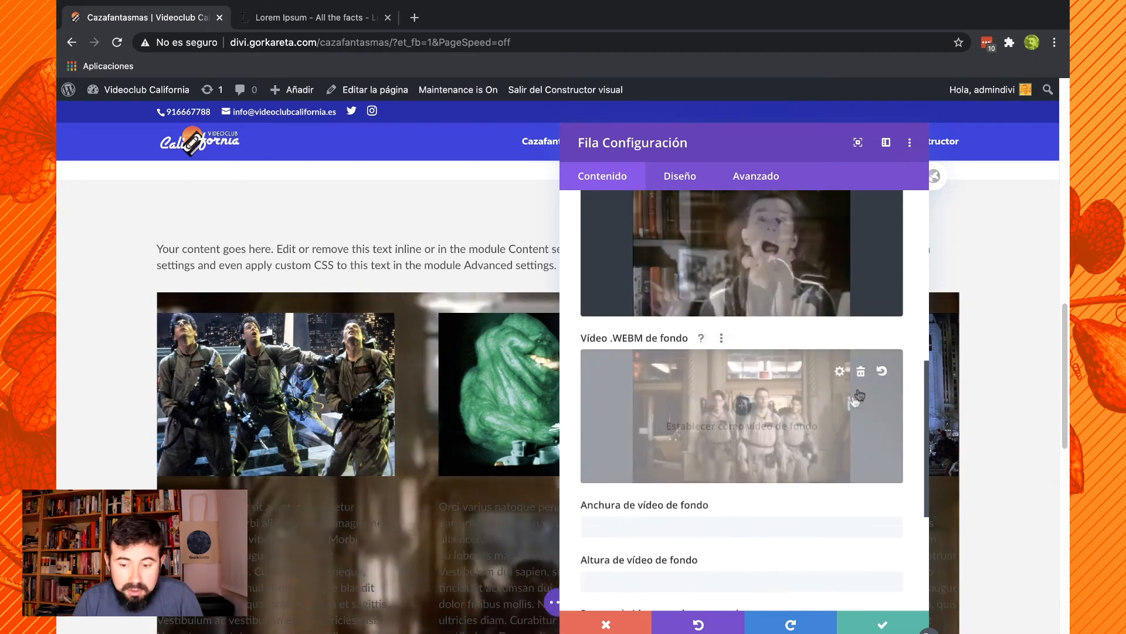
{"action": "scroll", "coordinate": [860, 394], "scroll_direction": "down", "scroll_amount": 5}
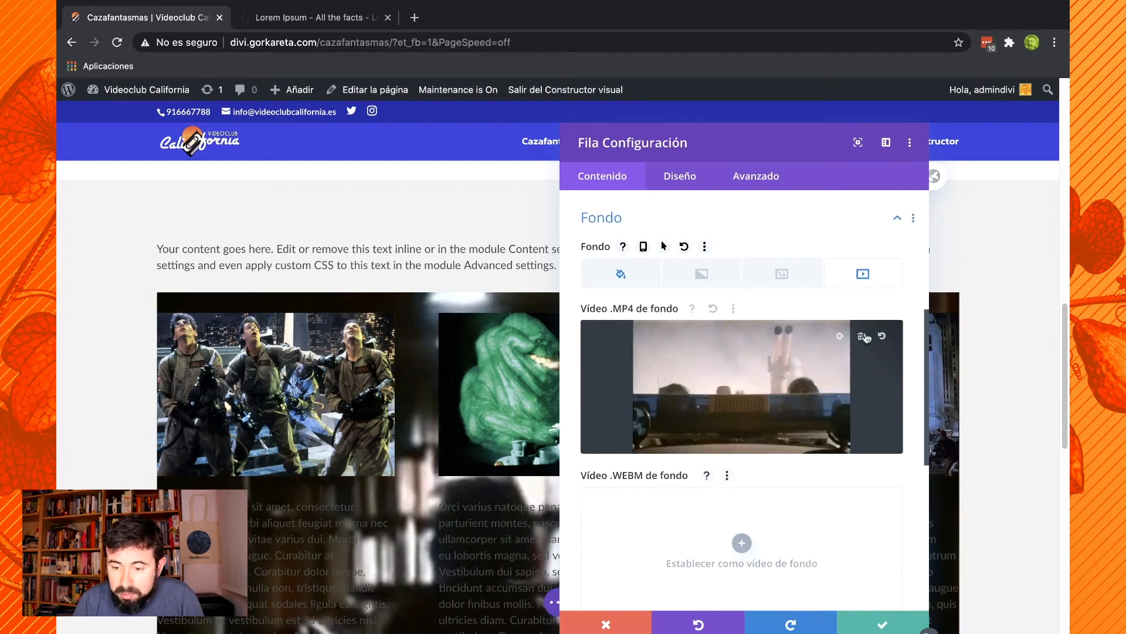
{"action": "left_click", "coordinate": [862, 340]}
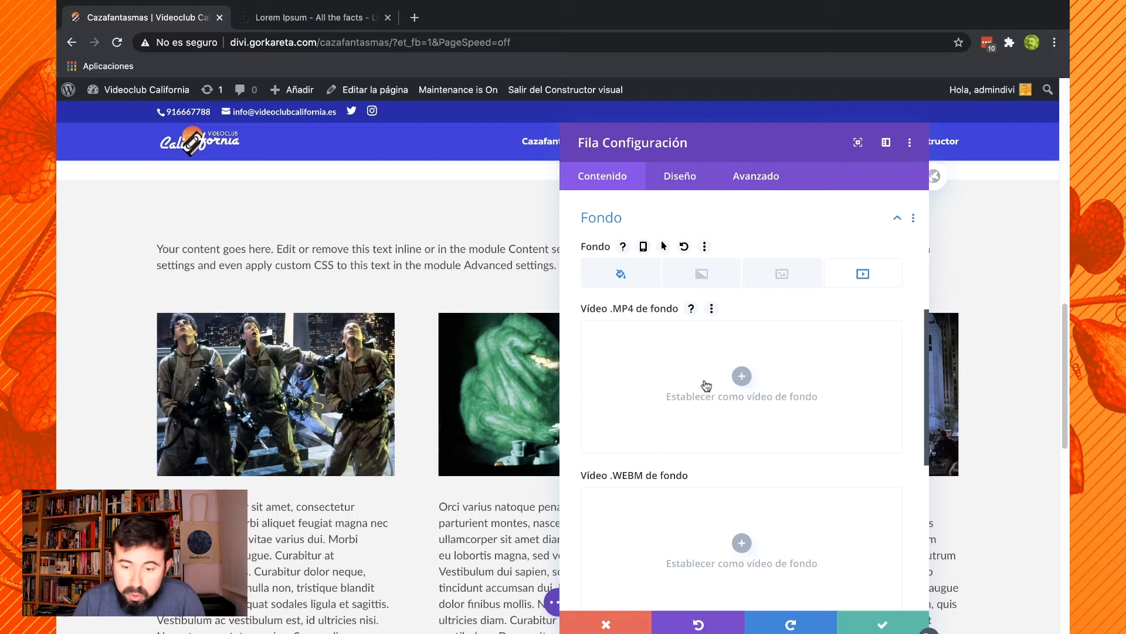
{"action": "scroll", "coordinate": [706, 385], "scroll_direction": "down", "scroll_amount": 1}
{"action": "scroll", "coordinate": [707, 385], "scroll_direction": "up", "scroll_amount": 3}
{"action": "left_click", "coordinate": [892, 343]}
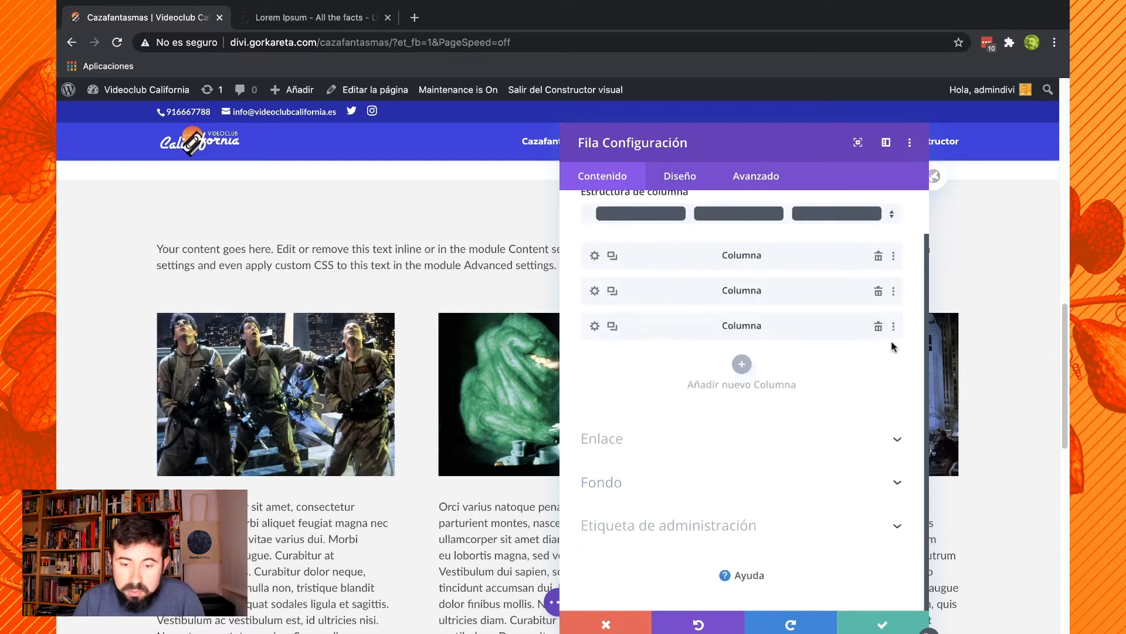
Set the row's administration label to "Escenas película" and save the row settings.
{"action": "left_click", "coordinate": [718, 526]}
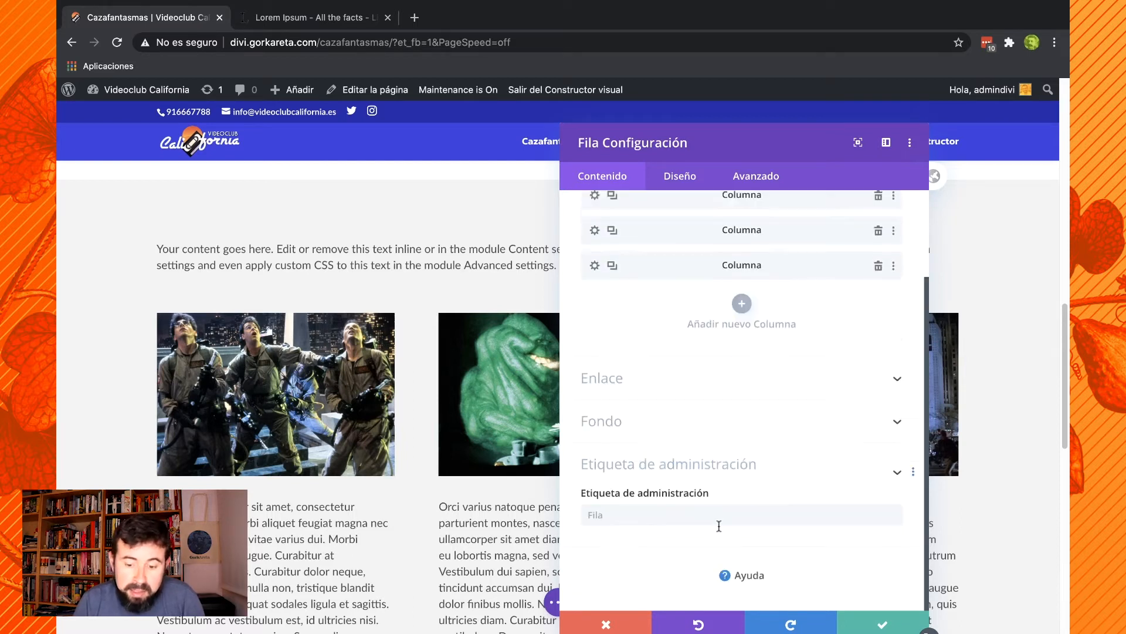
{"action": "left_click", "coordinate": [701, 511]}
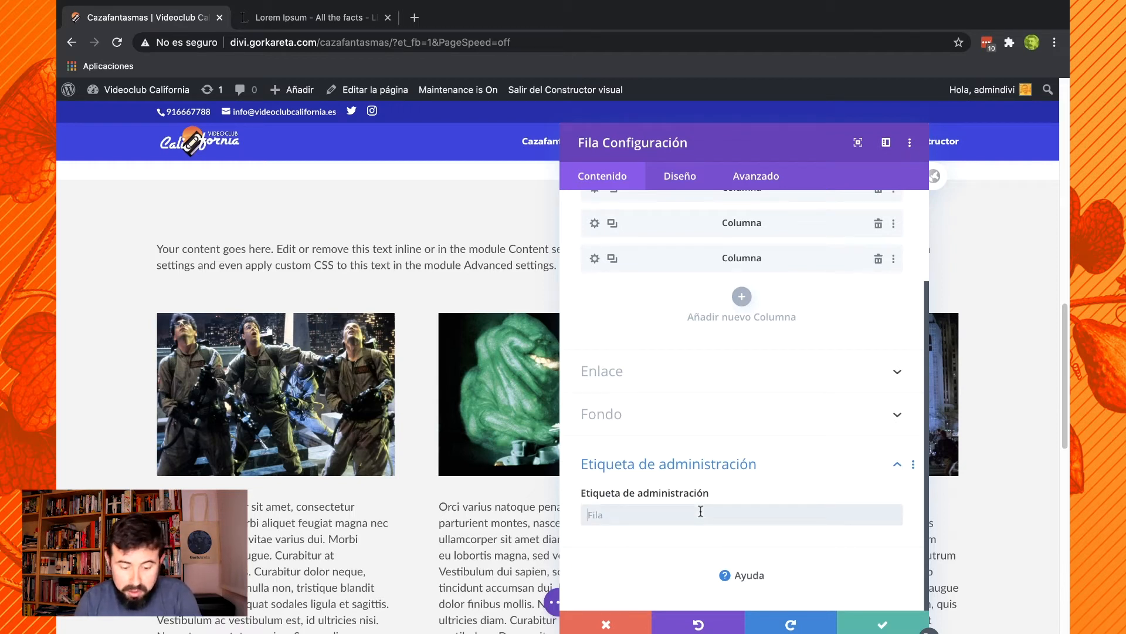
{"action": "type", "text": "Escenas pe"}
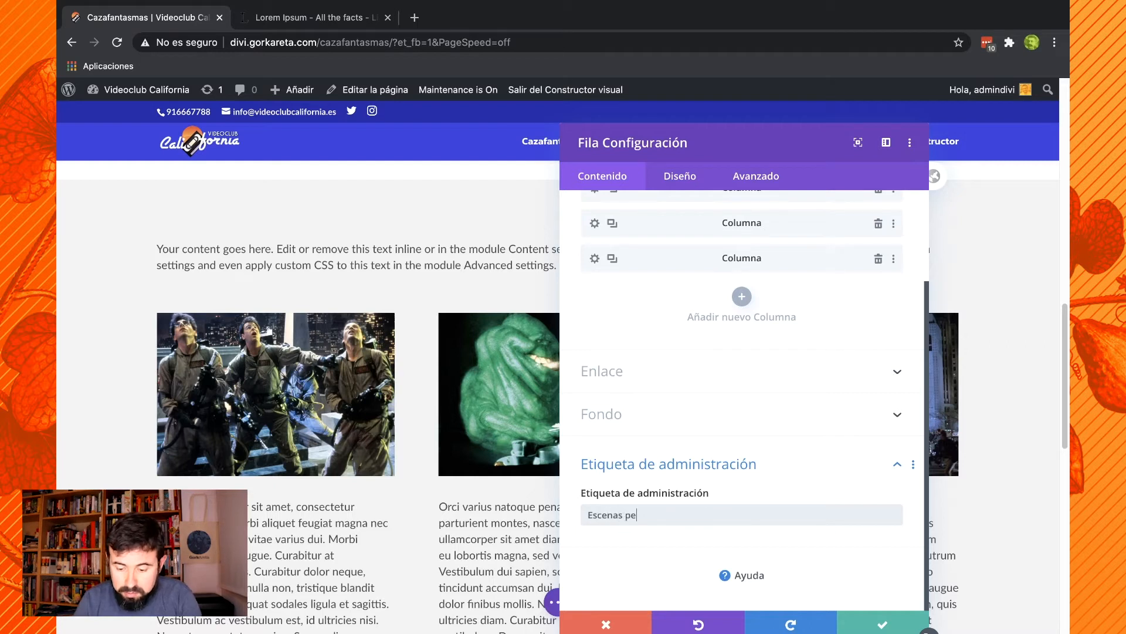
{"action": "type", "text": "lícula"}
{"action": "left_click", "coordinate": [883, 624]}
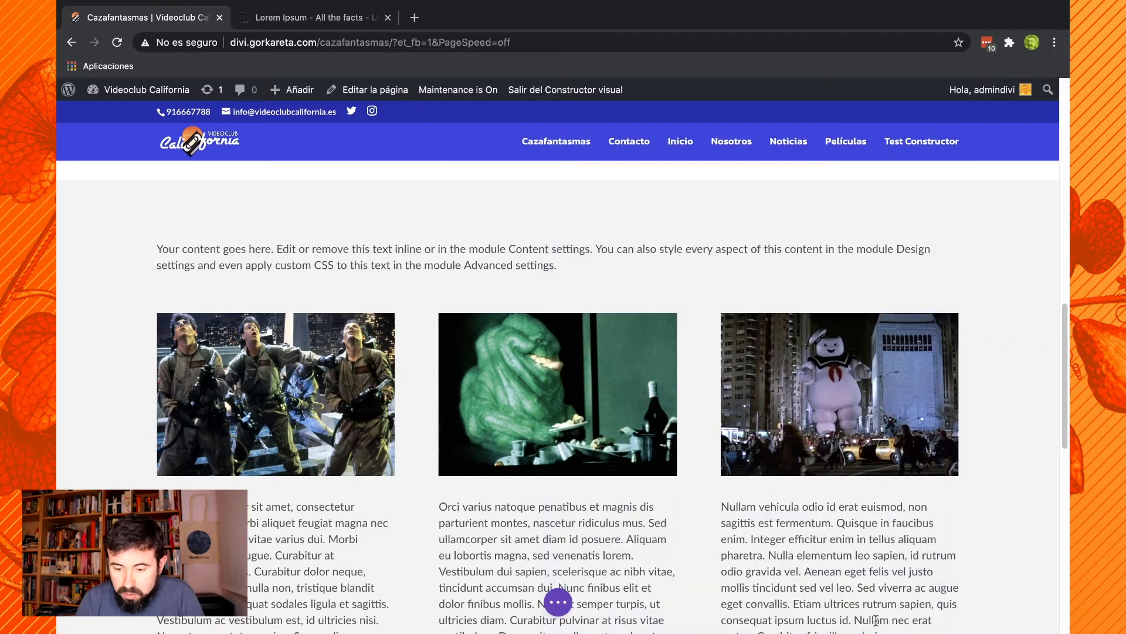
Check the row's label in the page's WordPress backend editor, and return to the visual builder.
{"action": "left_click", "coordinate": [367, 89]}
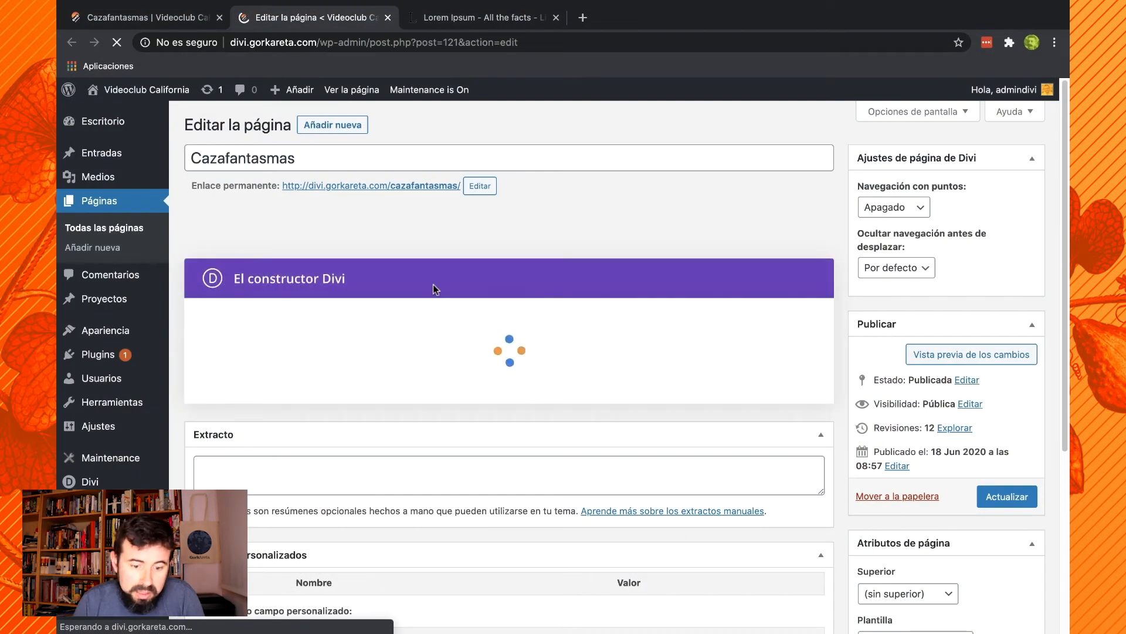
{"action": "scroll", "coordinate": [434, 288], "scroll_direction": "down", "scroll_amount": 10}
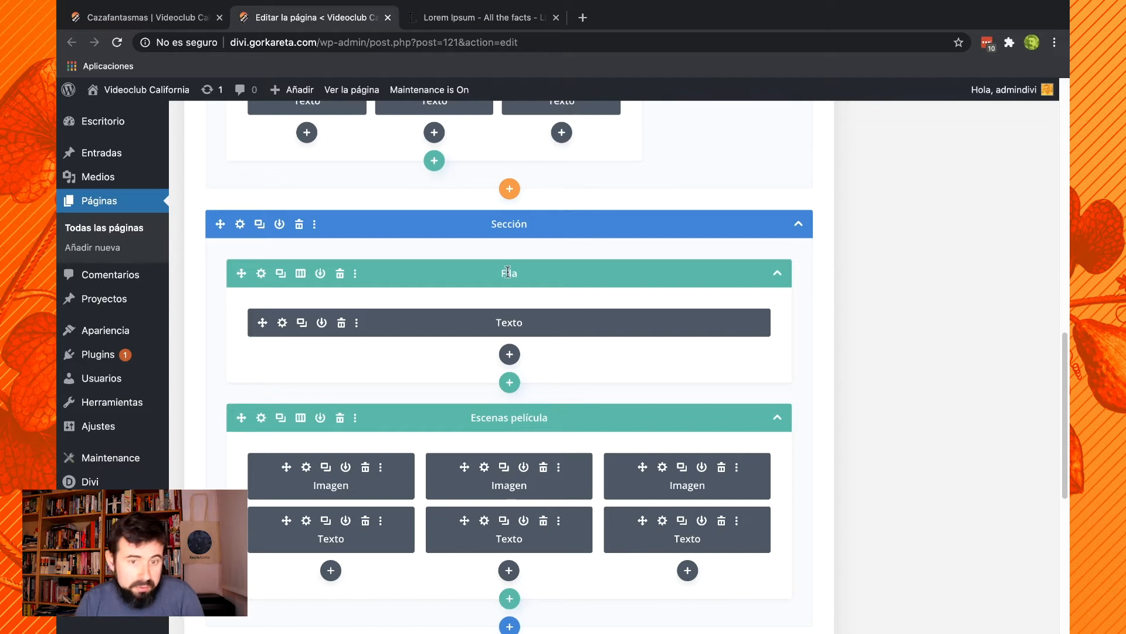
{"action": "left_click", "coordinate": [388, 17]}
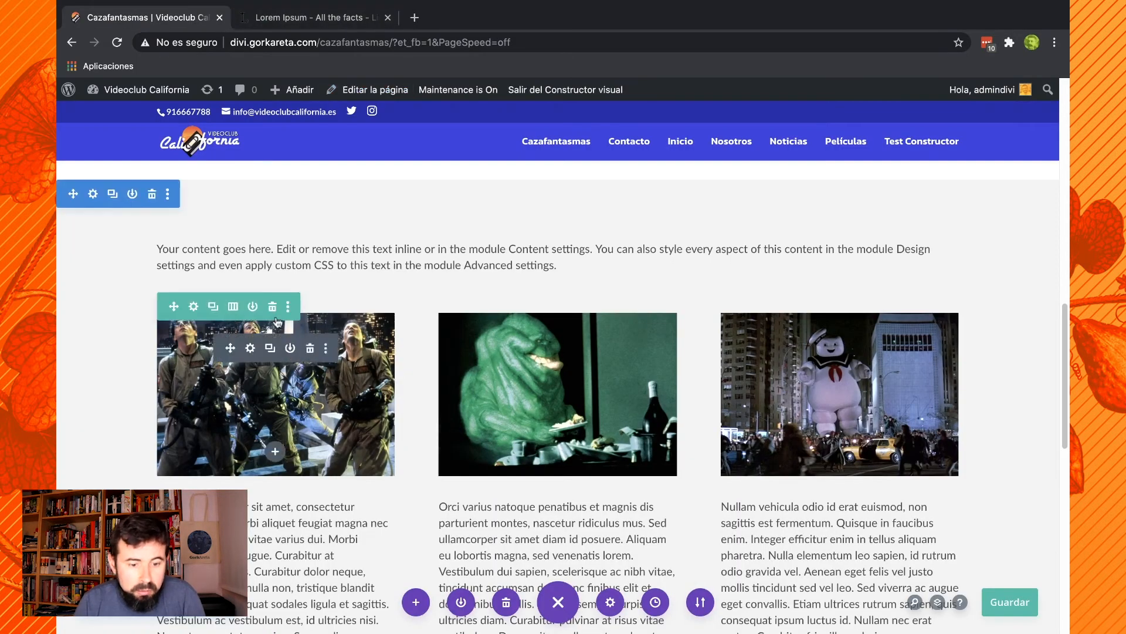
Reopen the settings of the three-image row and give its first column the background colour #ee5547.
{"action": "left_click", "coordinate": [194, 307]}
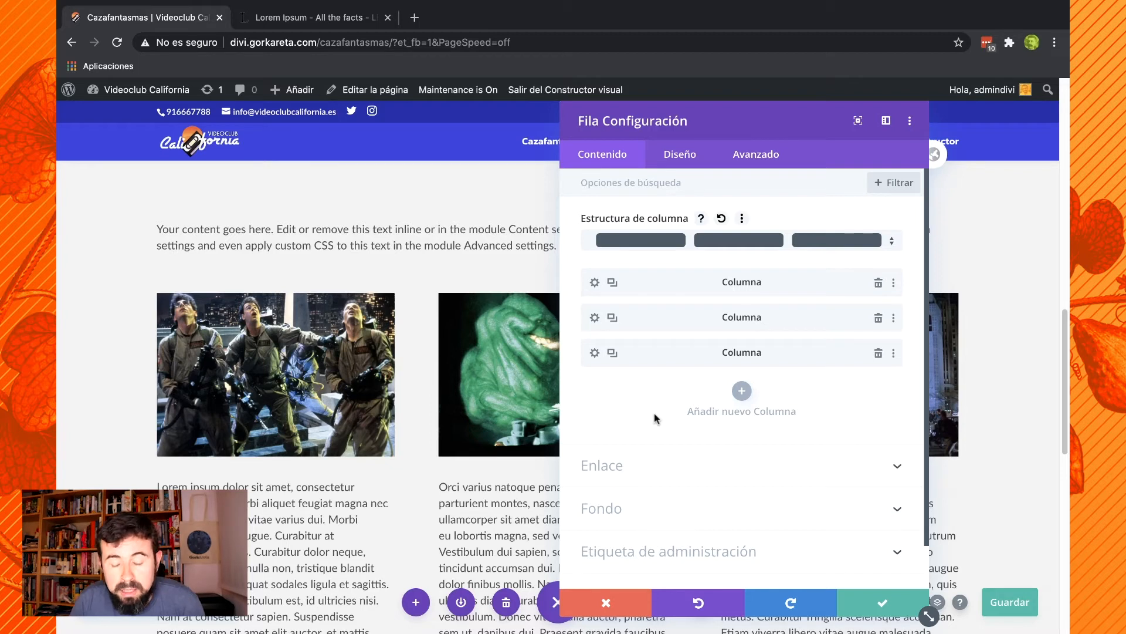
{"action": "key", "text": "ctrl+s"}
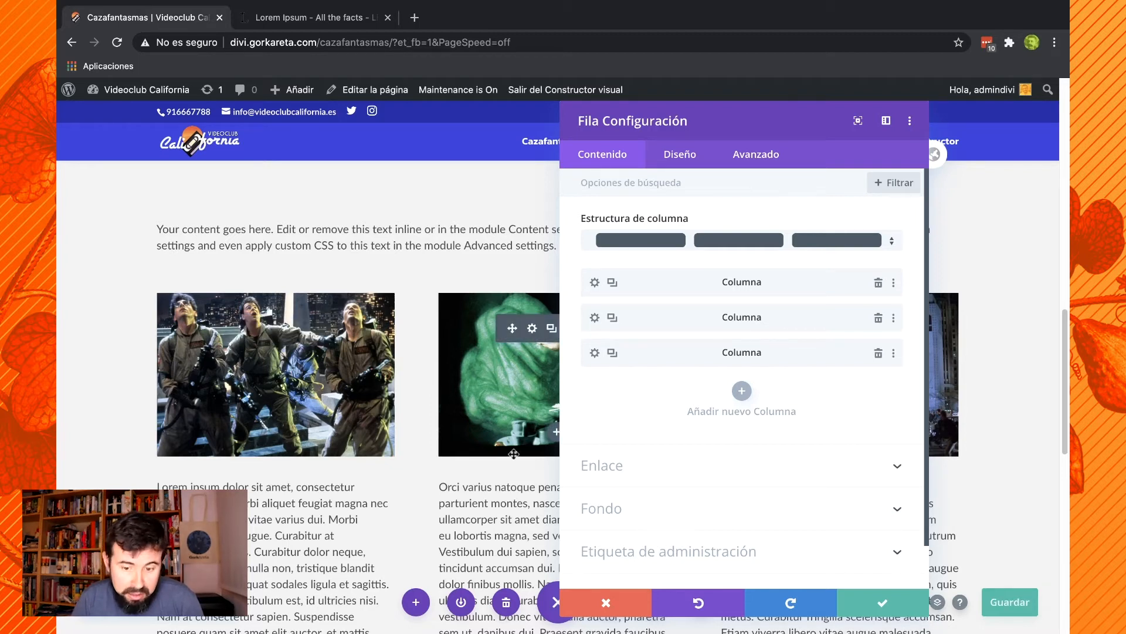
{"action": "left_click", "coordinate": [595, 284]}
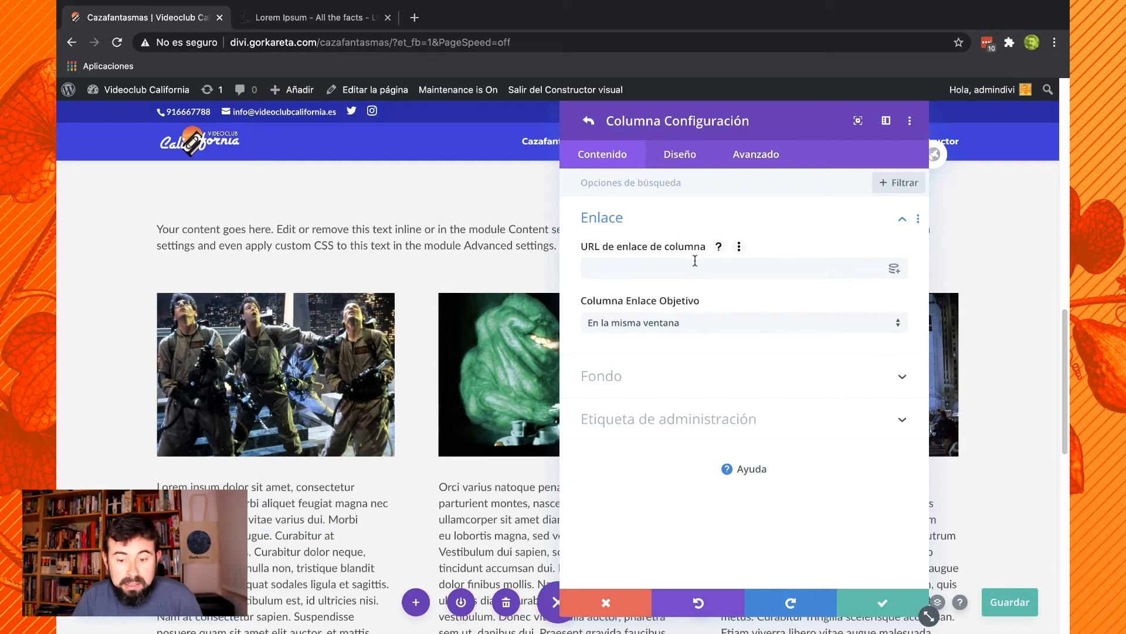
{"action": "left_click", "coordinate": [902, 386]}
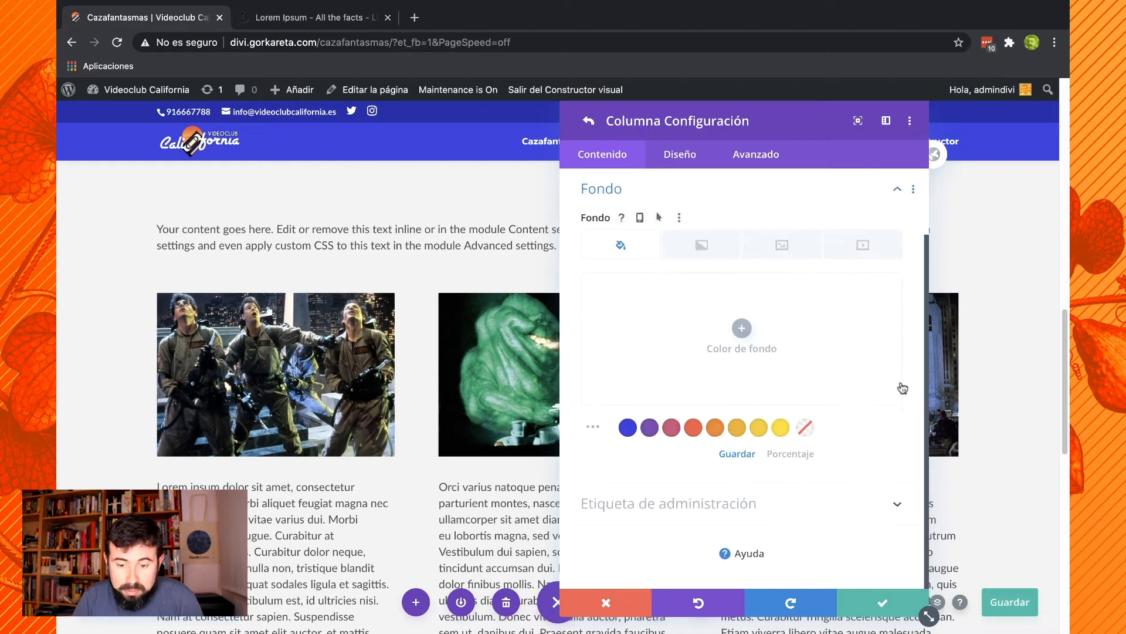
{"action": "left_click", "coordinate": [694, 427]}
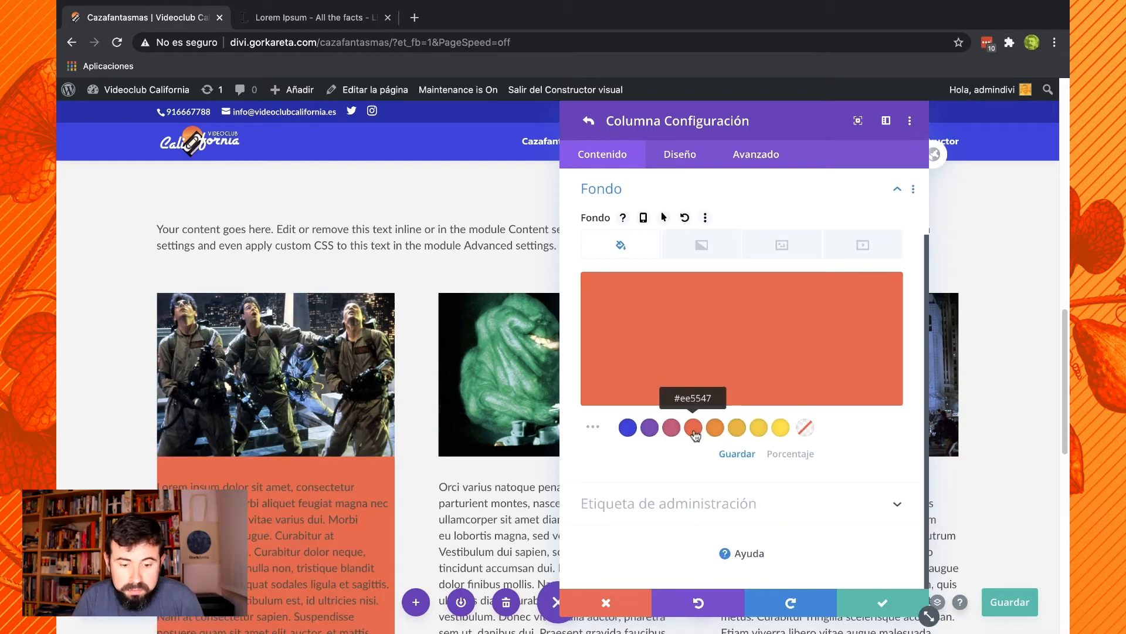
{"action": "left_click", "coordinate": [588, 124]}
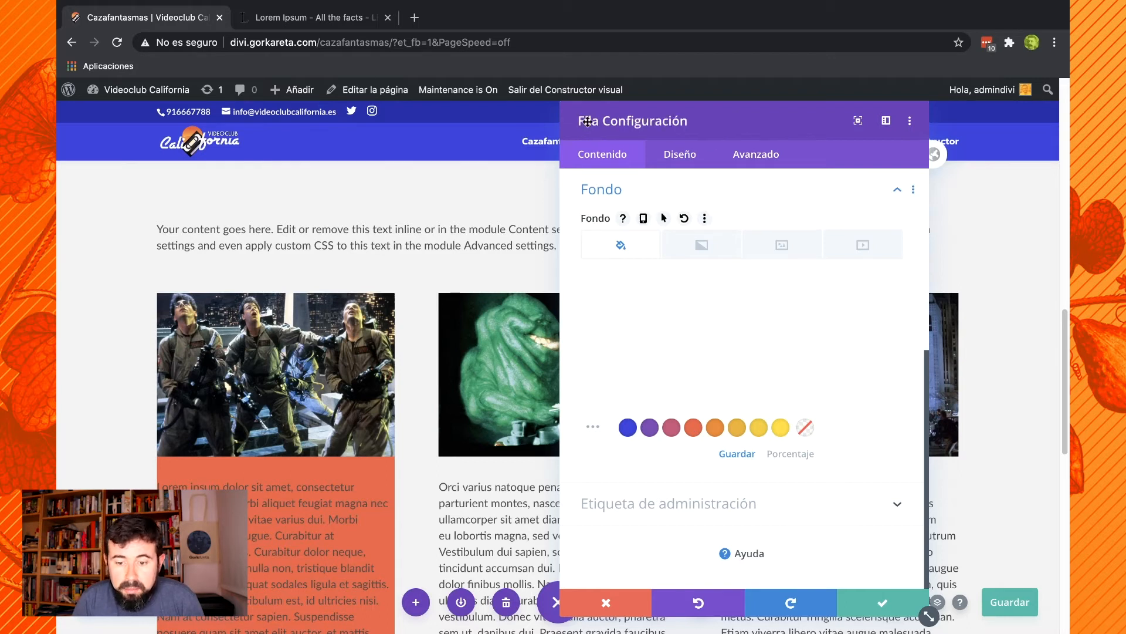
Give the row's second column the yellow background colour #ffe415.
{"action": "scroll", "coordinate": [663, 259], "scroll_direction": "up", "scroll_amount": 6}
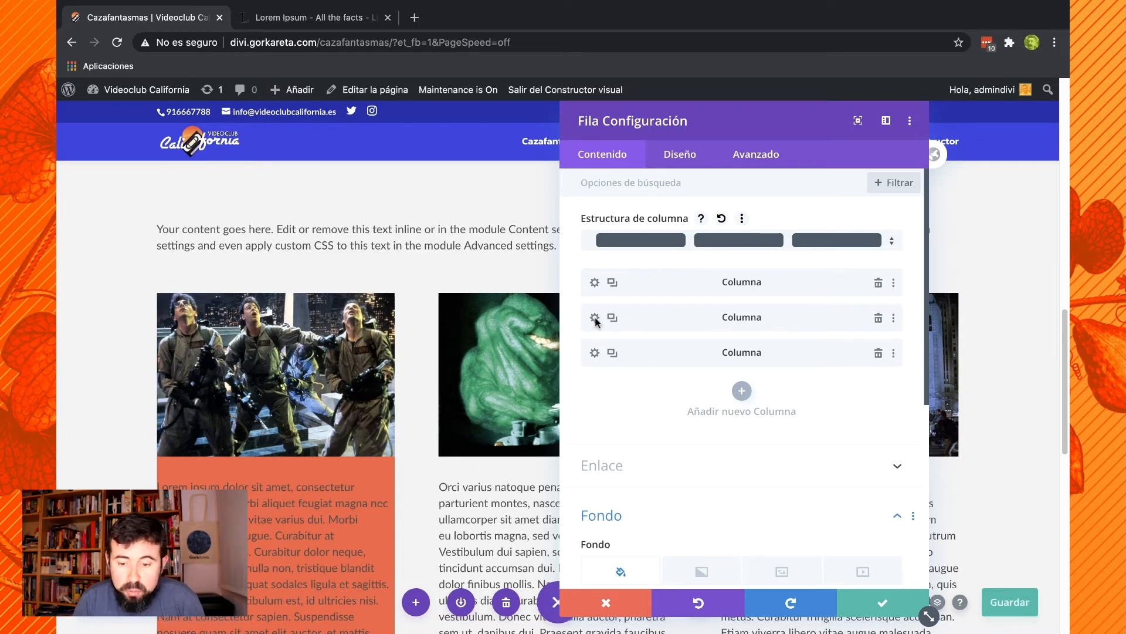
{"action": "left_click", "coordinate": [595, 319]}
{"action": "left_click", "coordinate": [779, 507]}
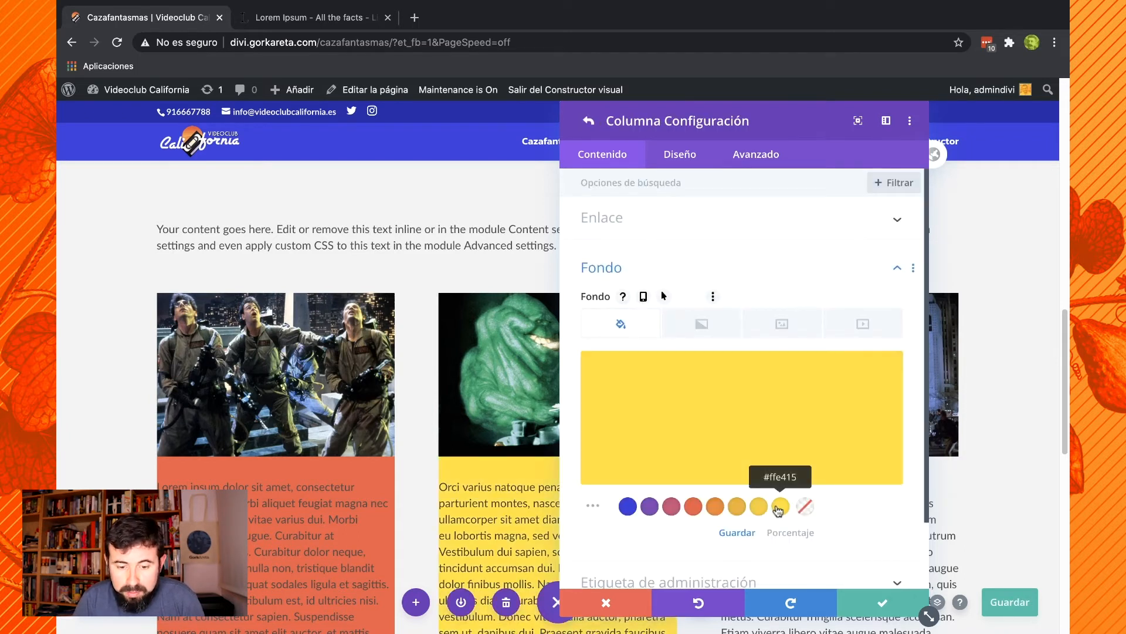
{"action": "left_click", "coordinate": [589, 122]}
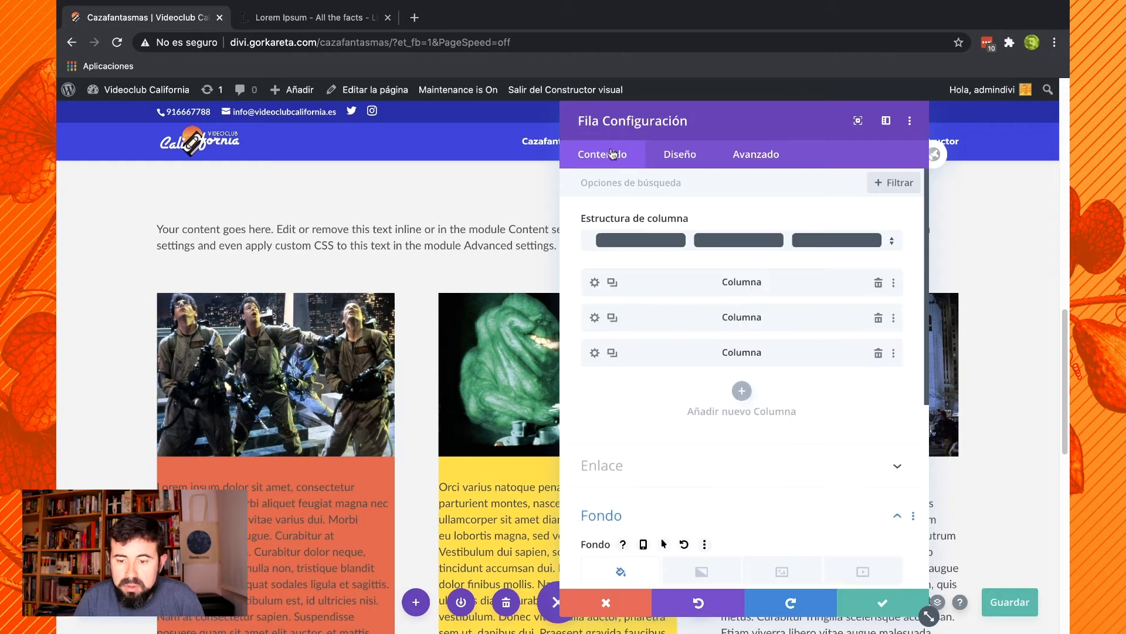
Give the row's third column the blue background colour #4333db, moving the settings window as needed to see the columns.
{"action": "left_click", "coordinate": [595, 353]}
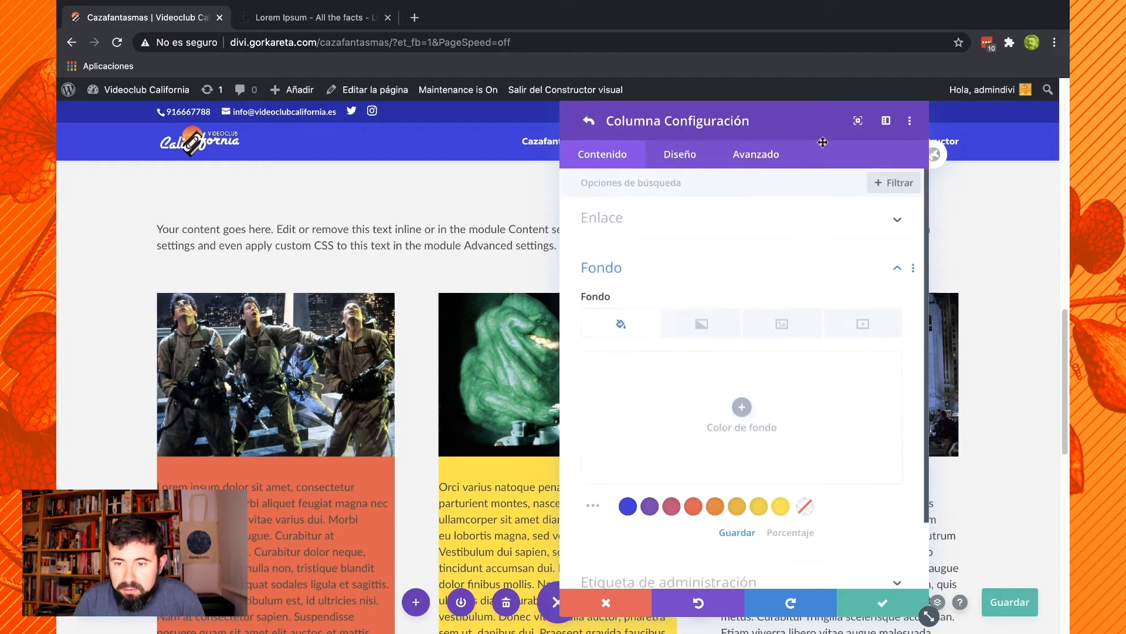
{"action": "left_click_drag", "start_coordinate": [798, 105], "coordinate": [569, 105]}
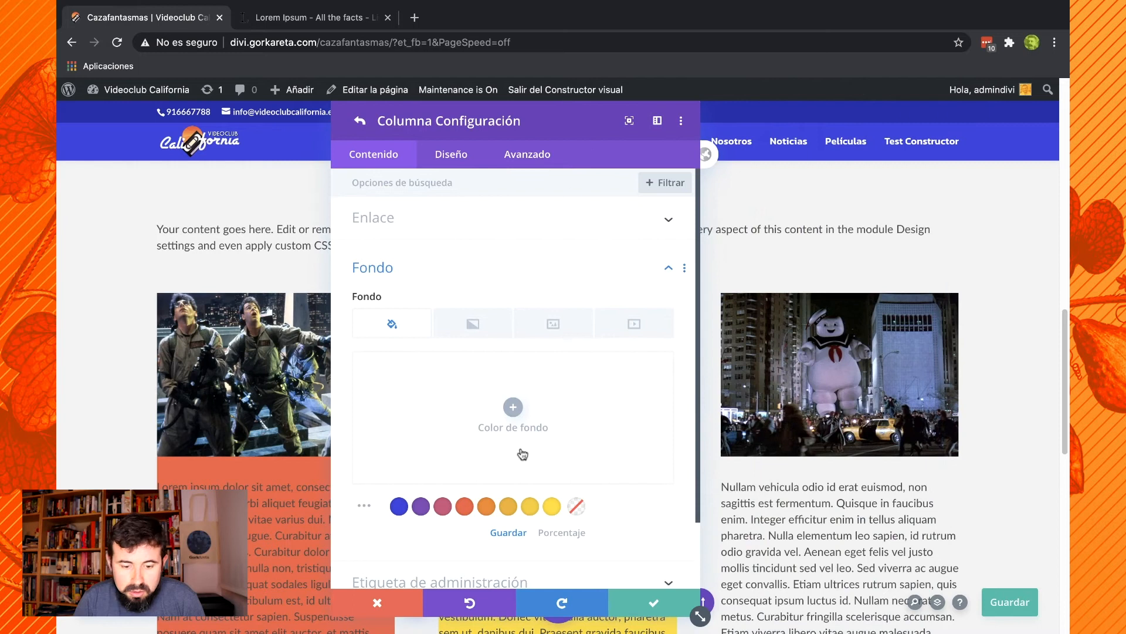
{"action": "left_click", "coordinate": [399, 507]}
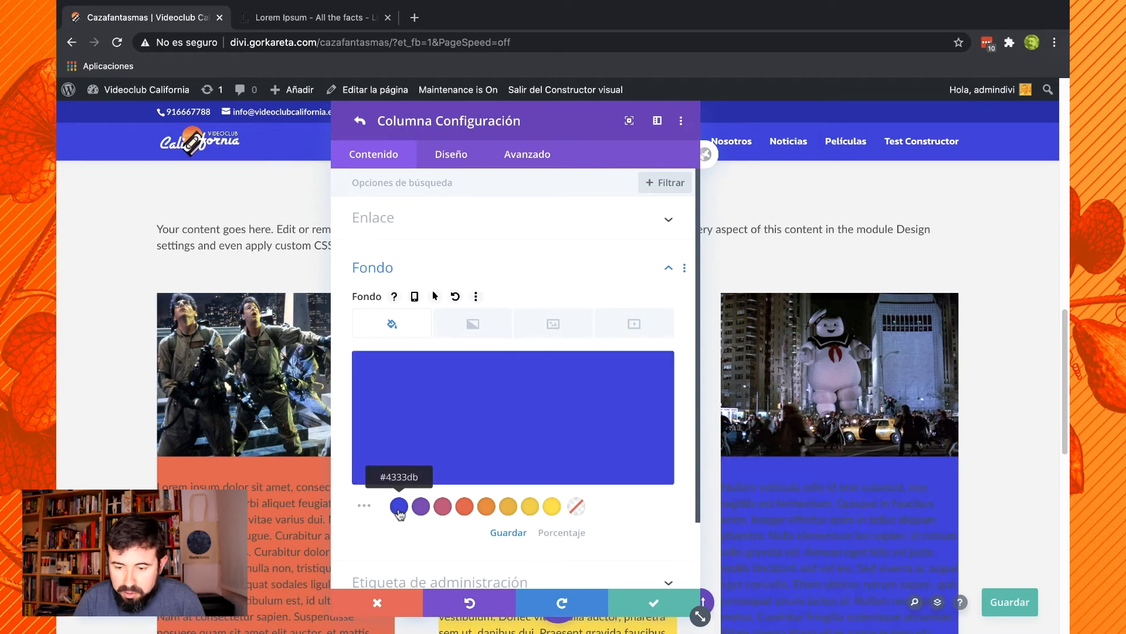
{"action": "left_click", "coordinate": [359, 121]}
{"action": "left_click_drag", "start_coordinate": [362, 120], "coordinate": [657, 120]}
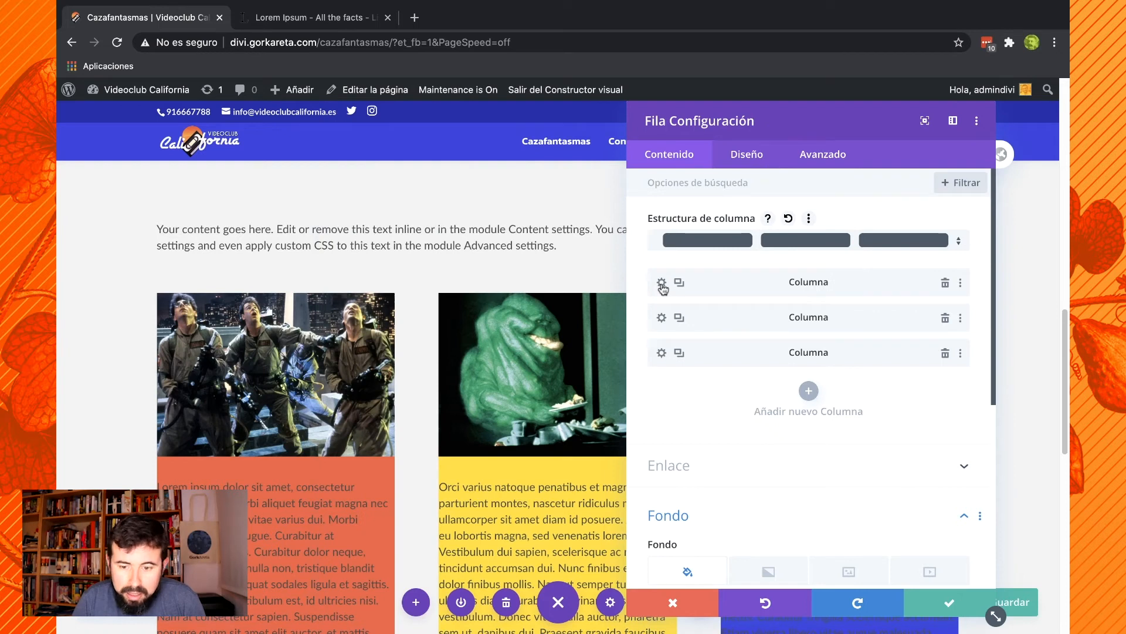
Examine the first column's background types and its administration label setting.
{"action": "left_click", "coordinate": [662, 284]}
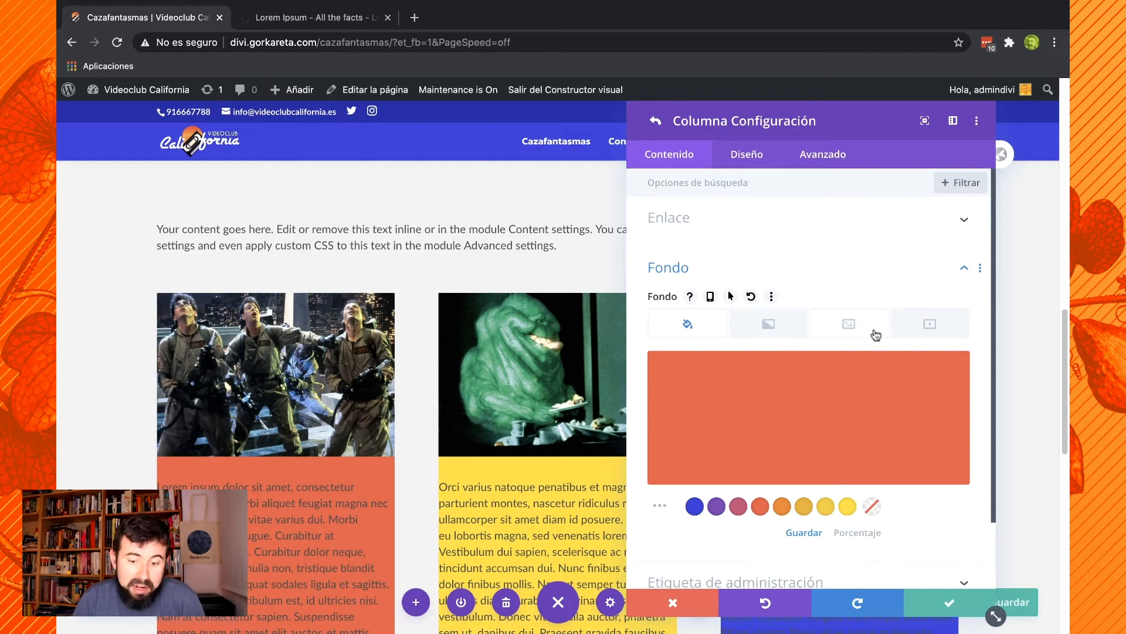
{"action": "scroll", "coordinate": [875, 335], "scroll_direction": "down", "scroll_amount": 3}
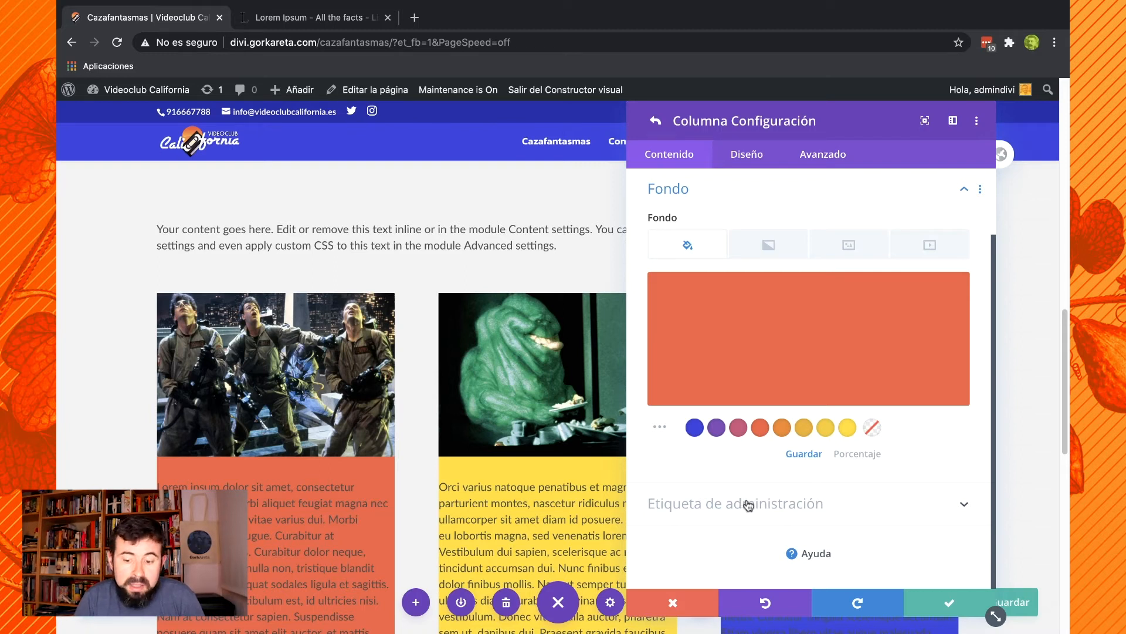
{"action": "left_click", "coordinate": [760, 505]}
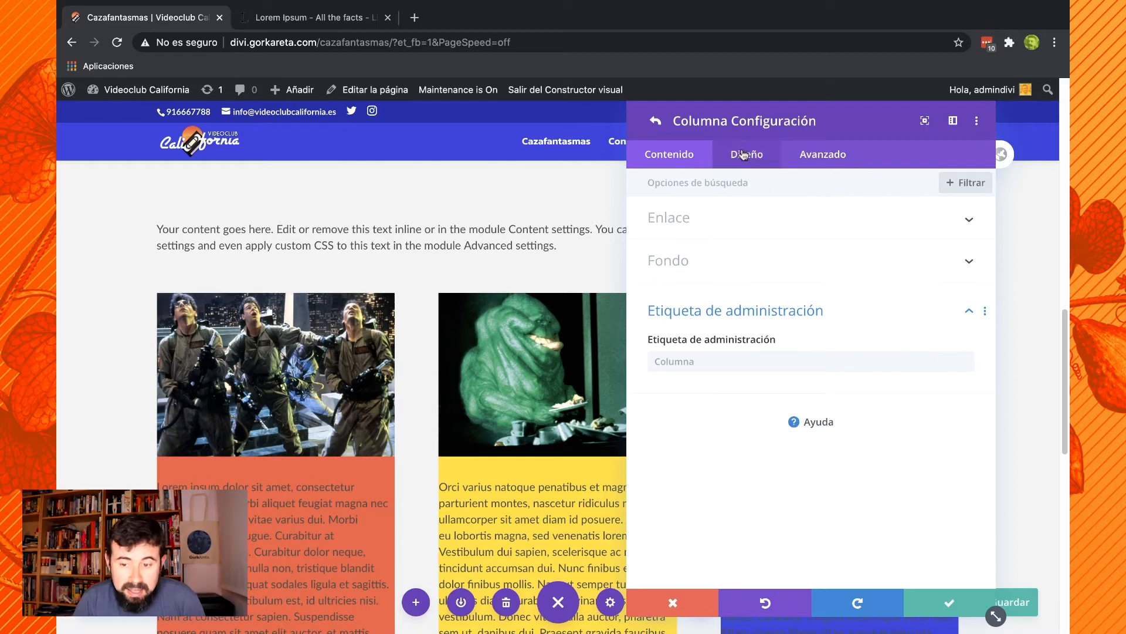
Try a top padding of 100 px in the first column's design settings and clear the value again.
{"action": "left_click", "coordinate": [744, 155]}
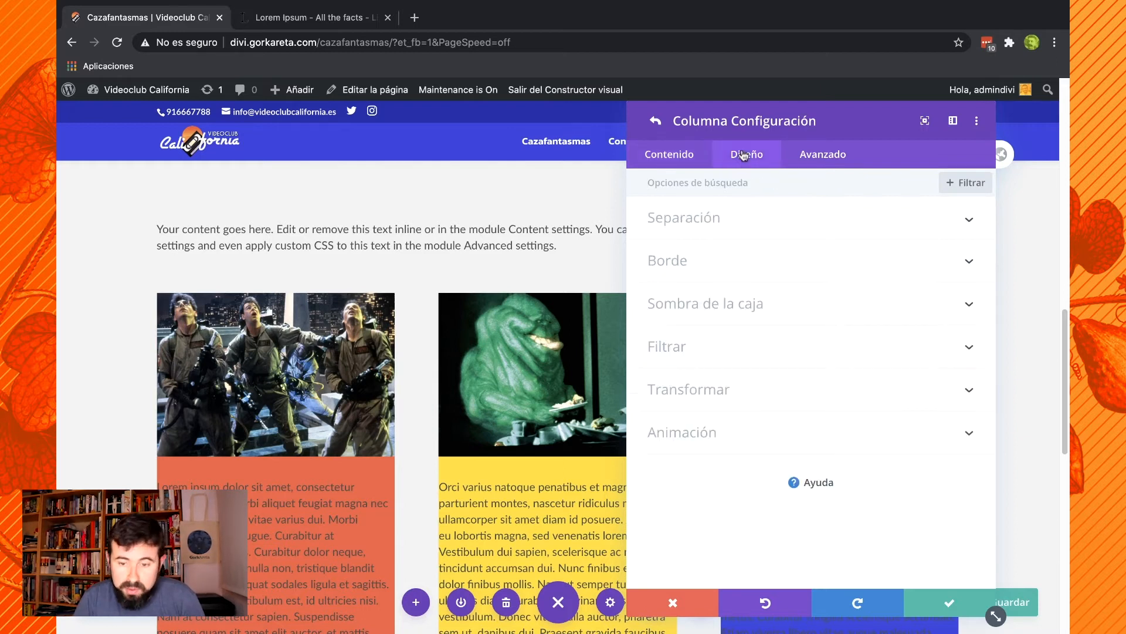
{"action": "left_click", "coordinate": [725, 217]}
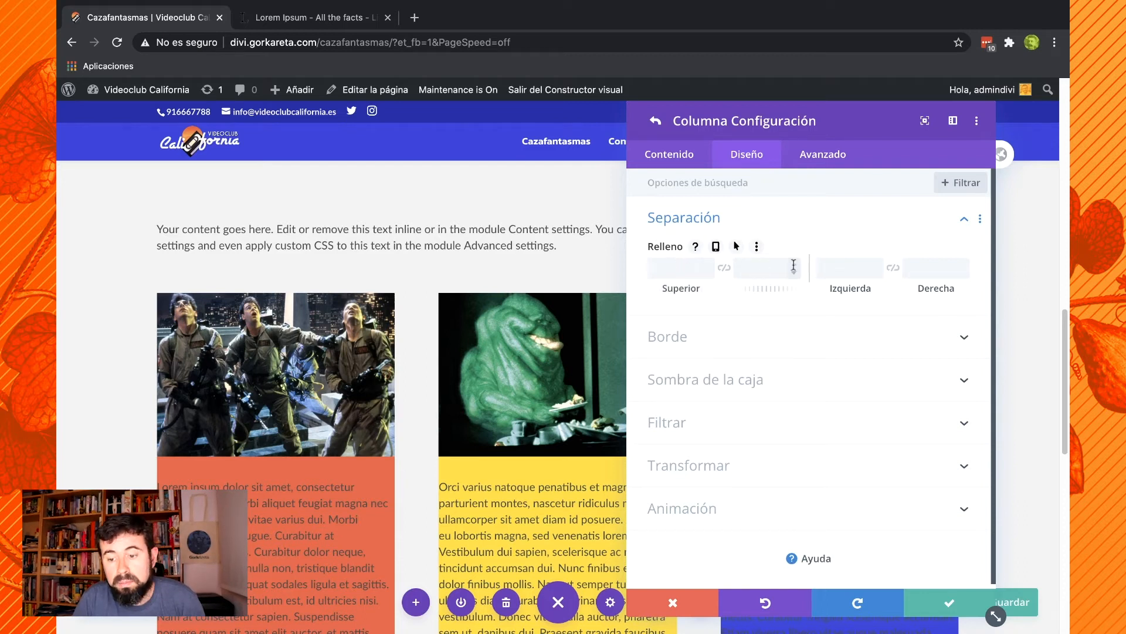
{"action": "left_click", "coordinate": [669, 263]}
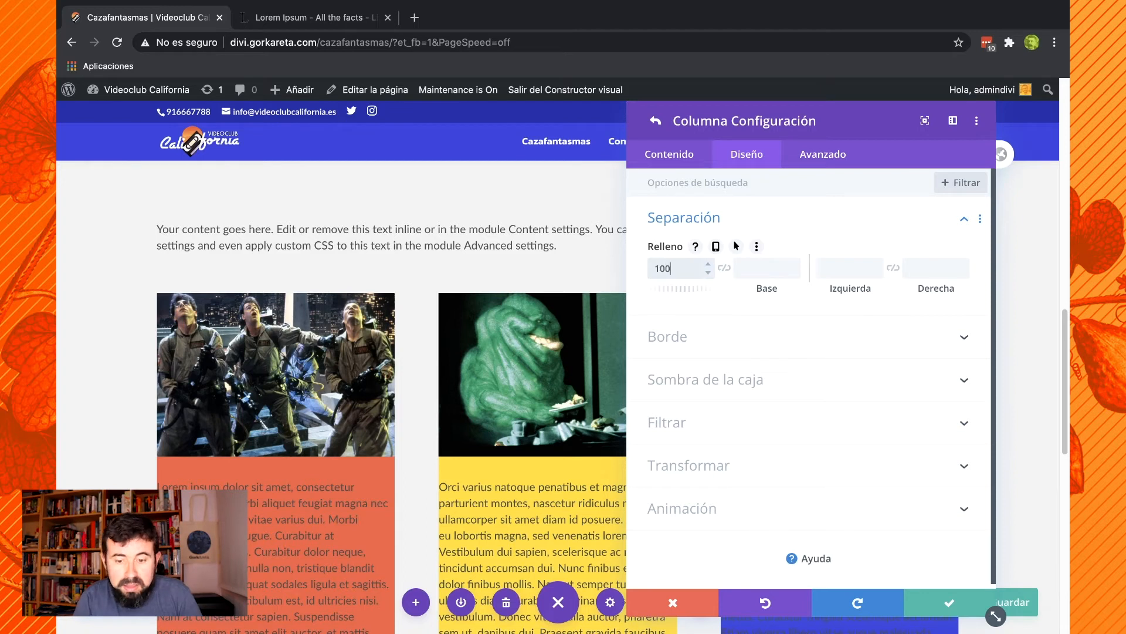
{"action": "type", "text": "100"}
{"action": "key", "text": "Tab"}
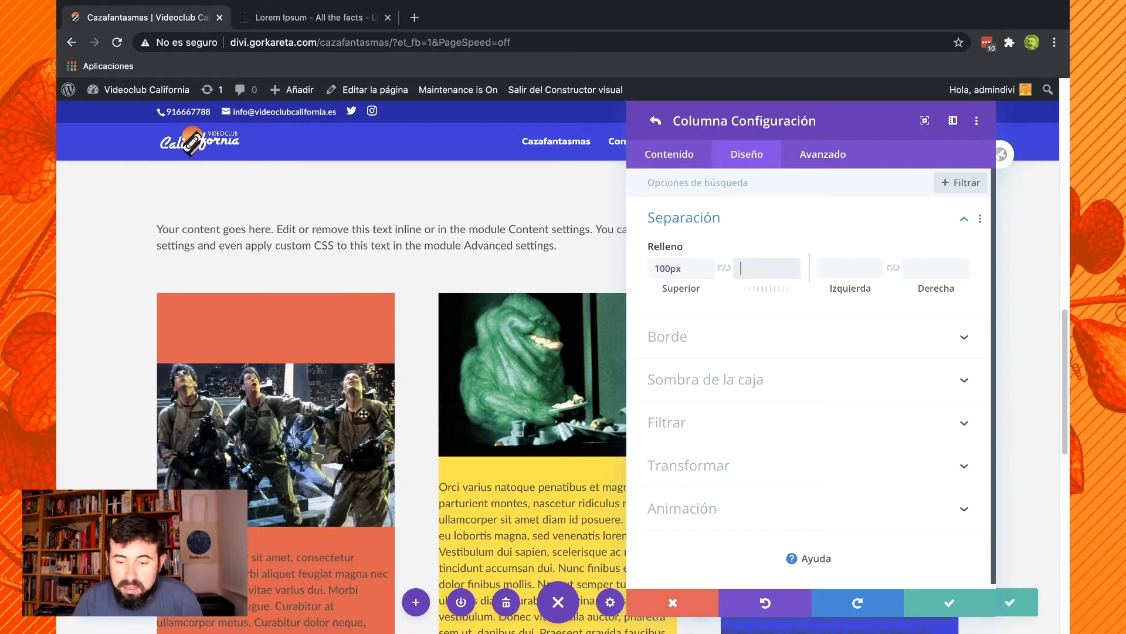
{"action": "left_click", "coordinate": [691, 268]}
{"action": "double_click", "coordinate": [692, 268]}
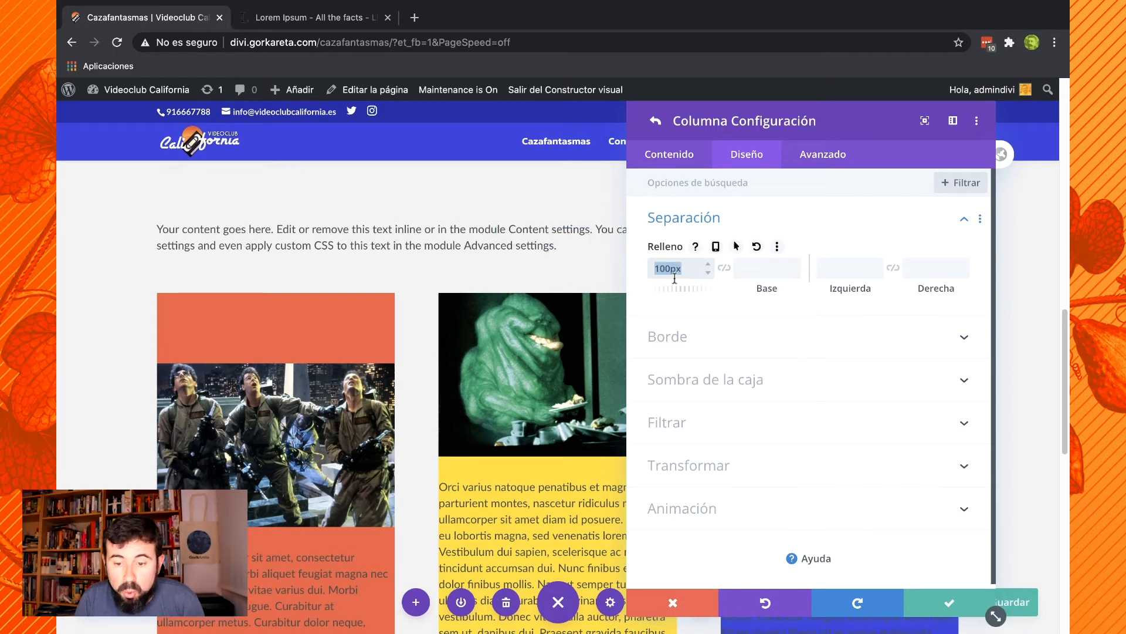
{"action": "key", "text": "BackSpace"}
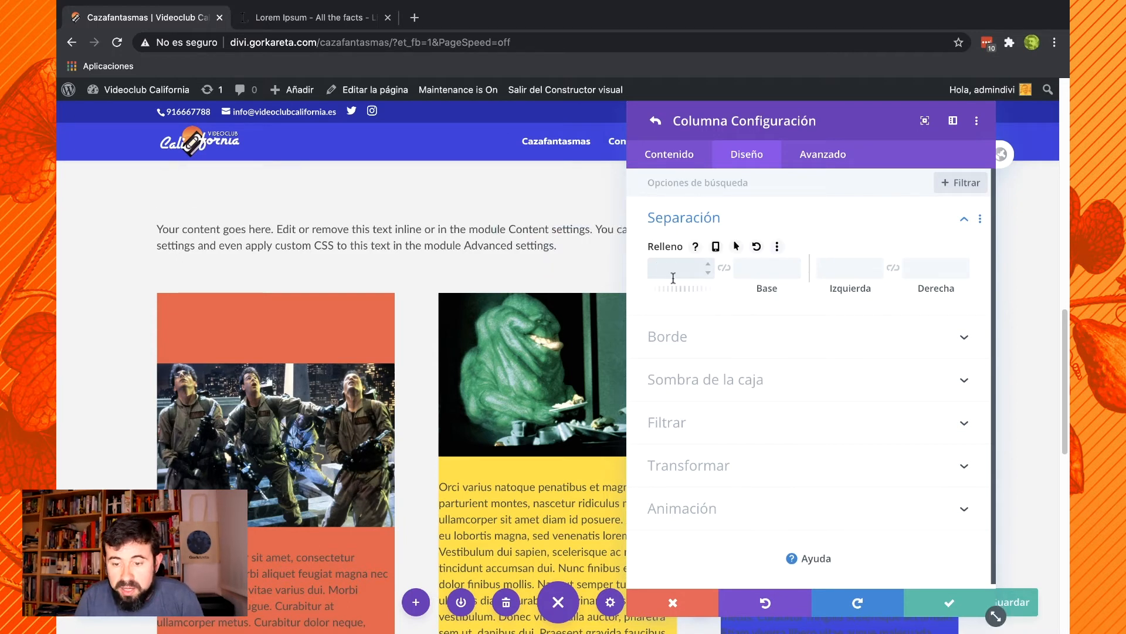
Round the first column's corners to 10 px and give it a 5 px purple border.
{"action": "left_click", "coordinate": [952, 346]}
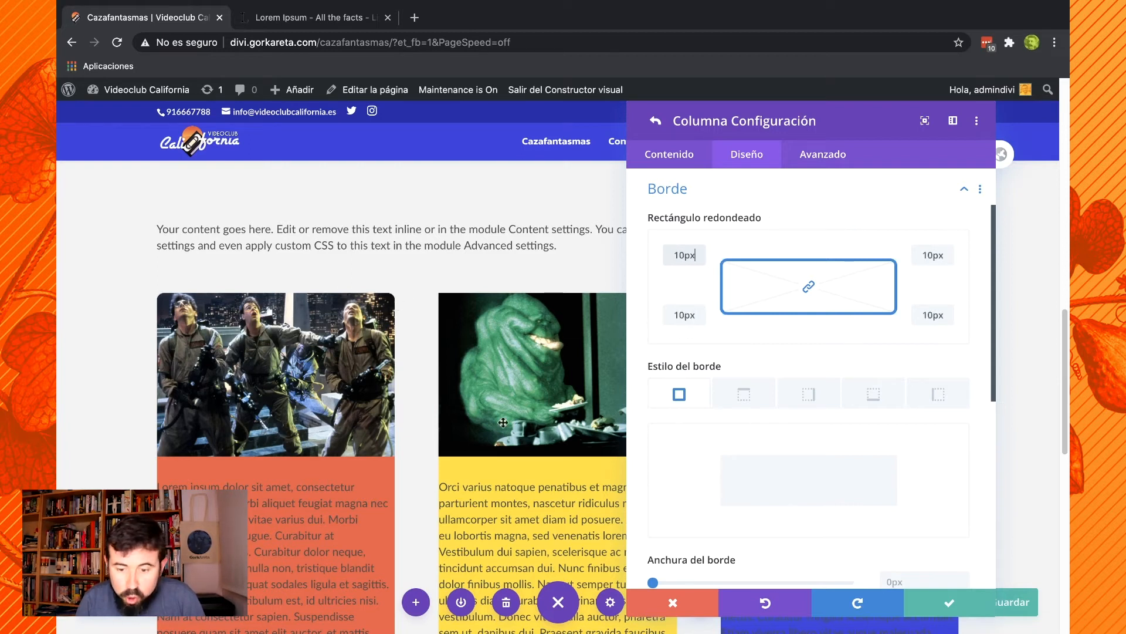
{"action": "scroll", "coordinate": [779, 411], "scroll_direction": "down", "scroll_amount": 3}
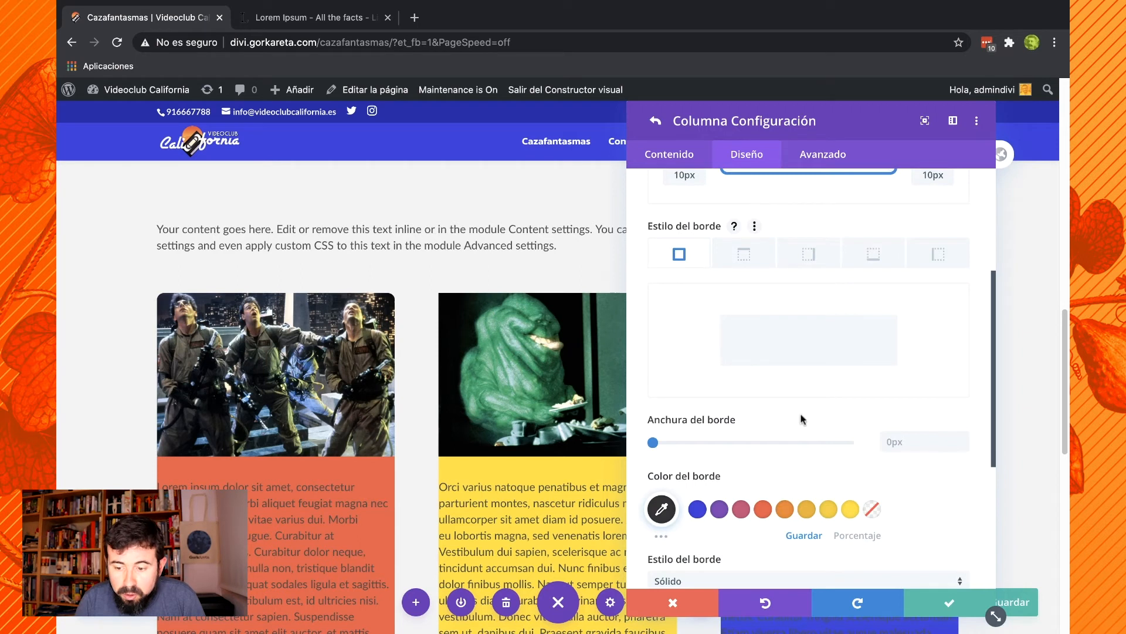
{"action": "left_click", "coordinate": [905, 441]}
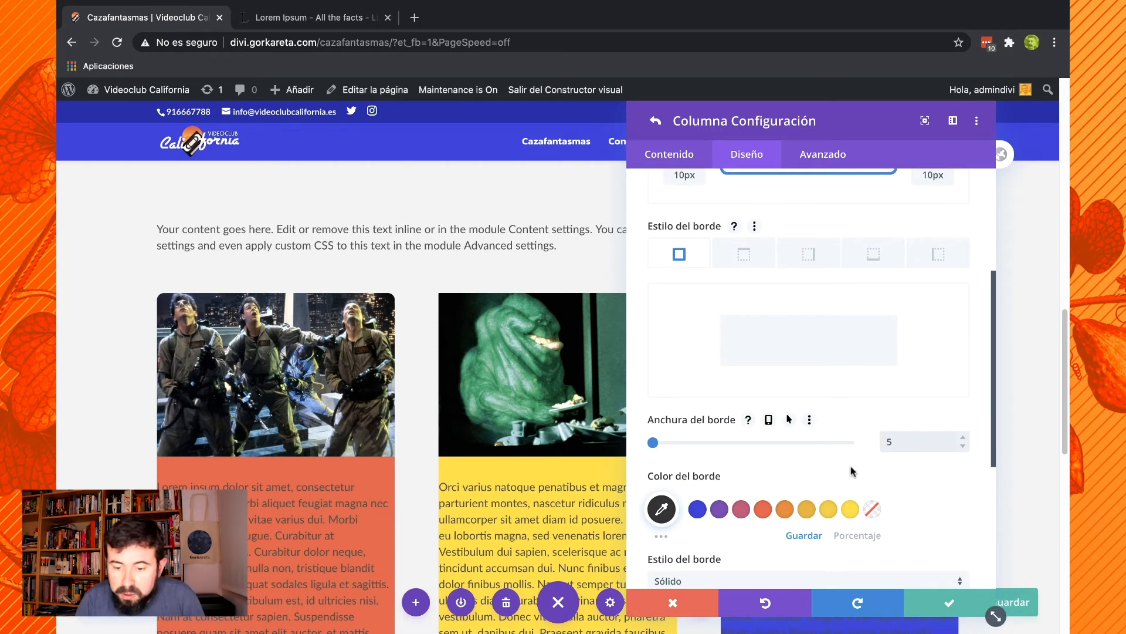
{"action": "type", "text": "5"}
{"action": "left_click", "coordinate": [719, 509]}
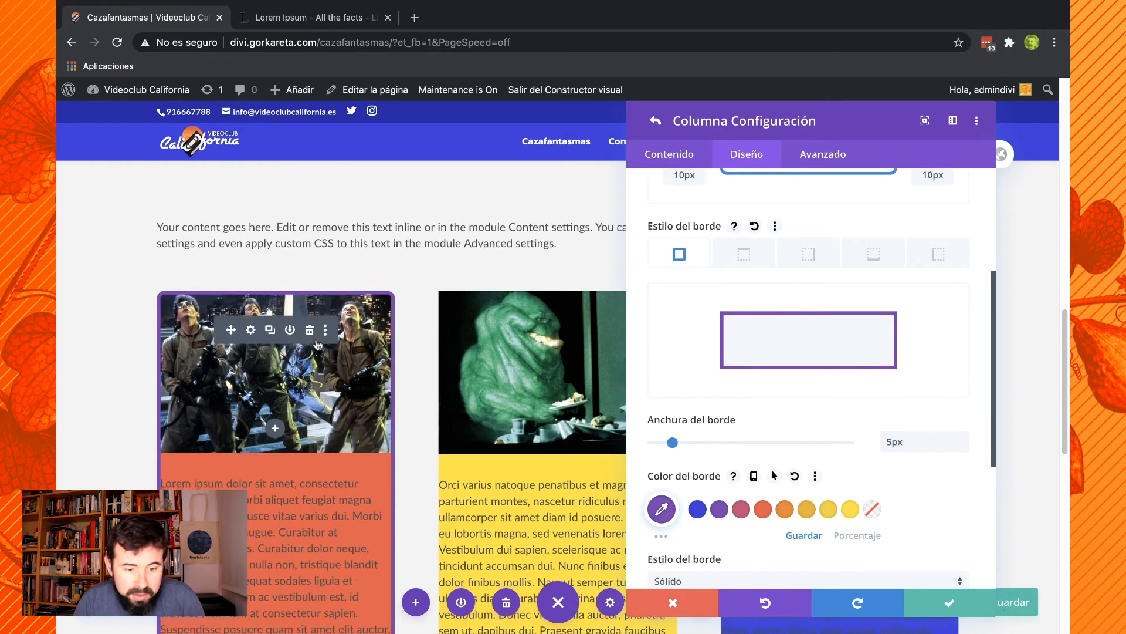
{"action": "scroll", "coordinate": [285, 326], "scroll_direction": "down", "scroll_amount": 4}
{"action": "scroll", "coordinate": [286, 324], "scroll_direction": "up", "scroll_amount": 5}
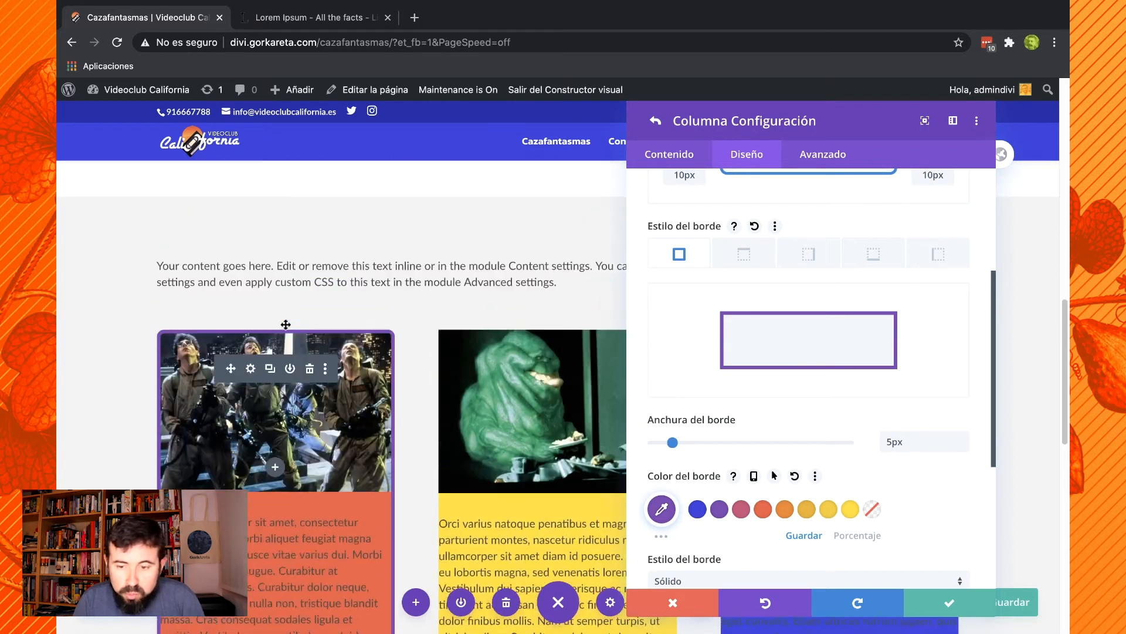
{"action": "scroll", "coordinate": [286, 324], "scroll_direction": "up", "scroll_amount": 2}
Set the first column's border width to 0 and remove its corner rounding.
{"action": "left_click_drag", "start_coordinate": [893, 440], "coordinate": [874, 442]}
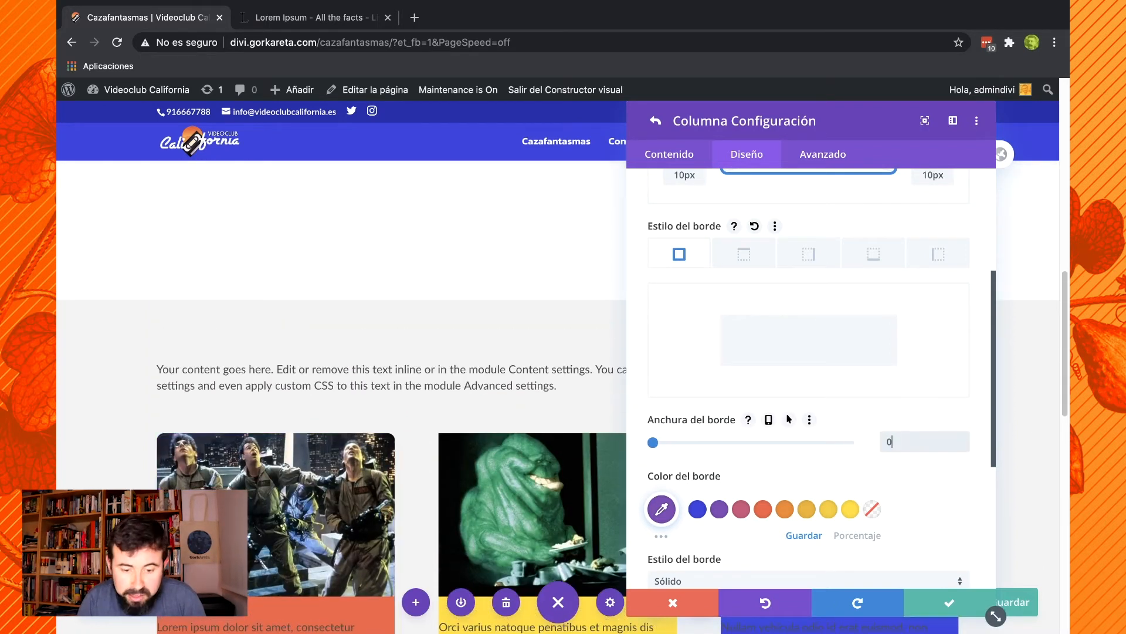
{"action": "scroll", "coordinate": [907, 372], "scroll_direction": "up", "scroll_amount": 2}
{"action": "left_click", "coordinate": [690, 241]}
{"action": "scroll", "coordinate": [762, 376], "scroll_direction": "down", "scroll_amount": 3}
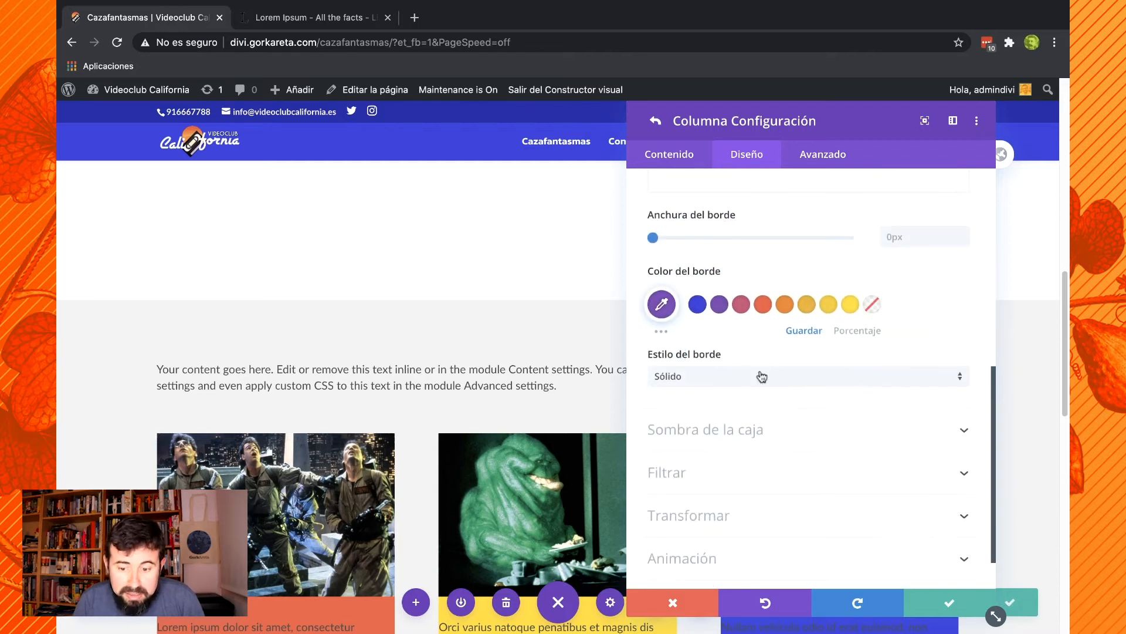
Examine the border style options for the first column.
{"action": "left_click", "coordinate": [727, 378]}
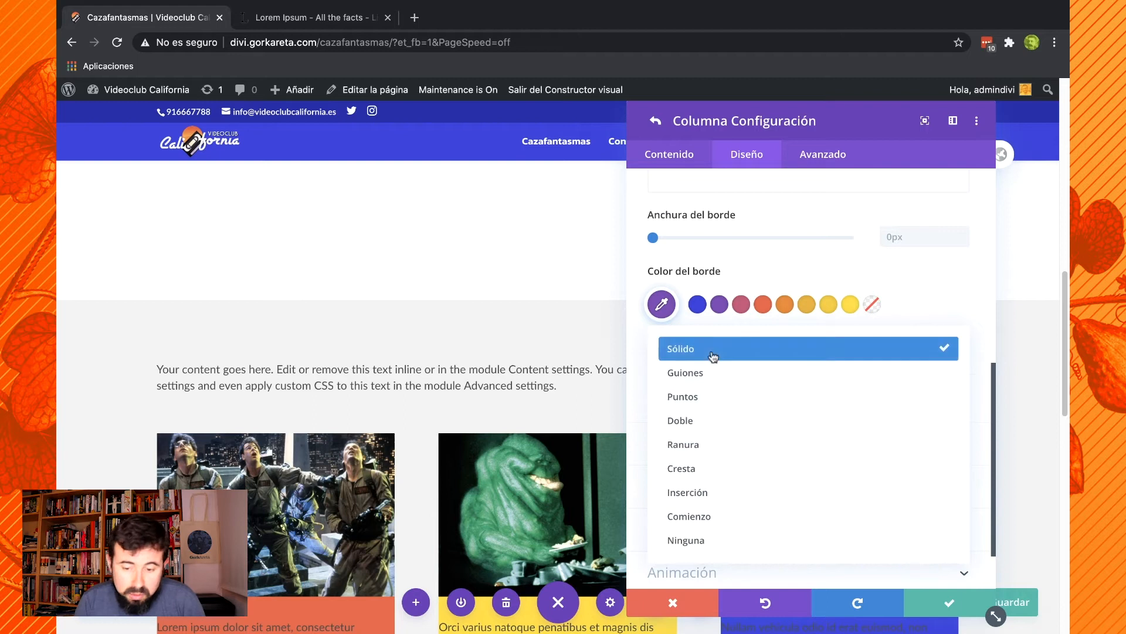
{"action": "left_click", "coordinate": [925, 294]}
{"action": "left_click", "coordinate": [755, 371]}
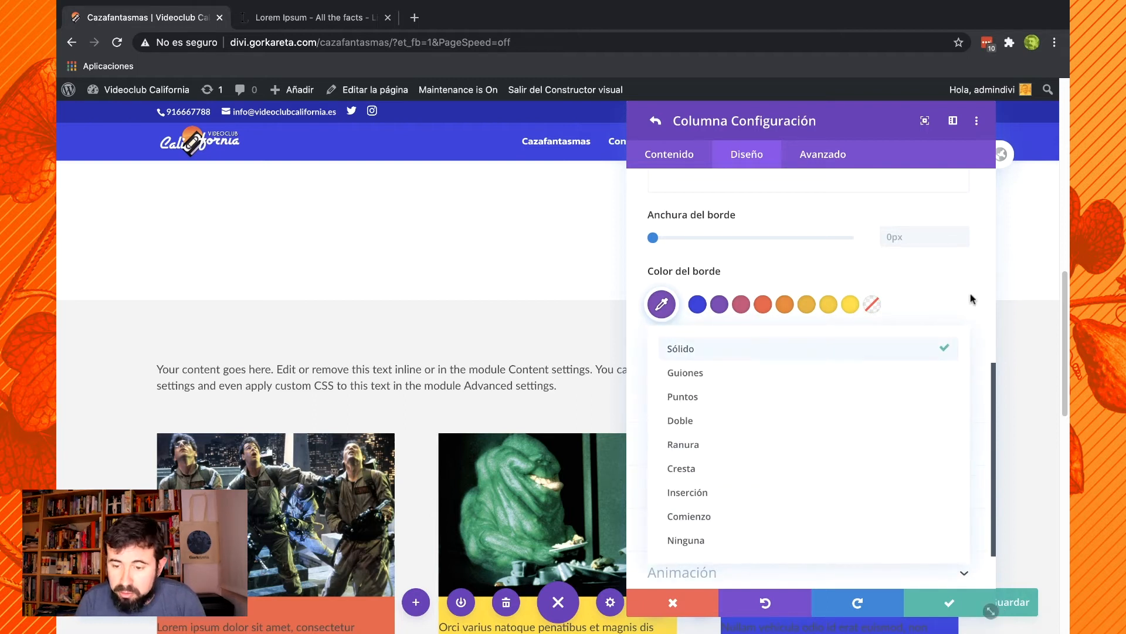
{"action": "left_click", "coordinate": [917, 290]}
{"action": "scroll", "coordinate": [832, 360], "scroll_direction": "down", "scroll_amount": 2}
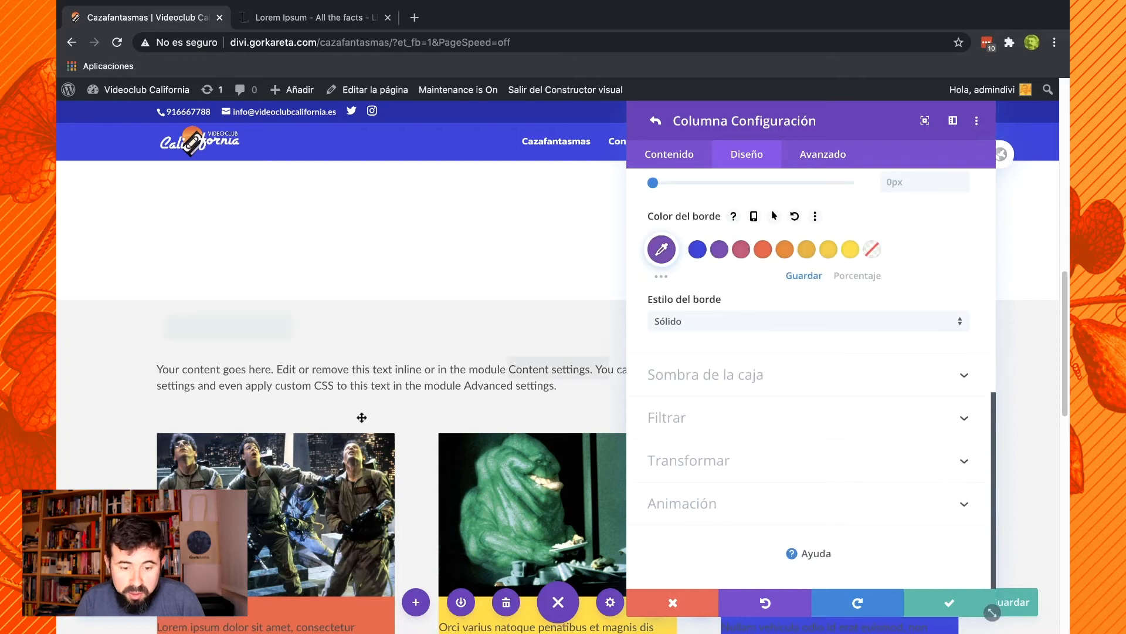
{"action": "scroll", "coordinate": [361, 414], "scroll_direction": "down", "scroll_amount": 5}
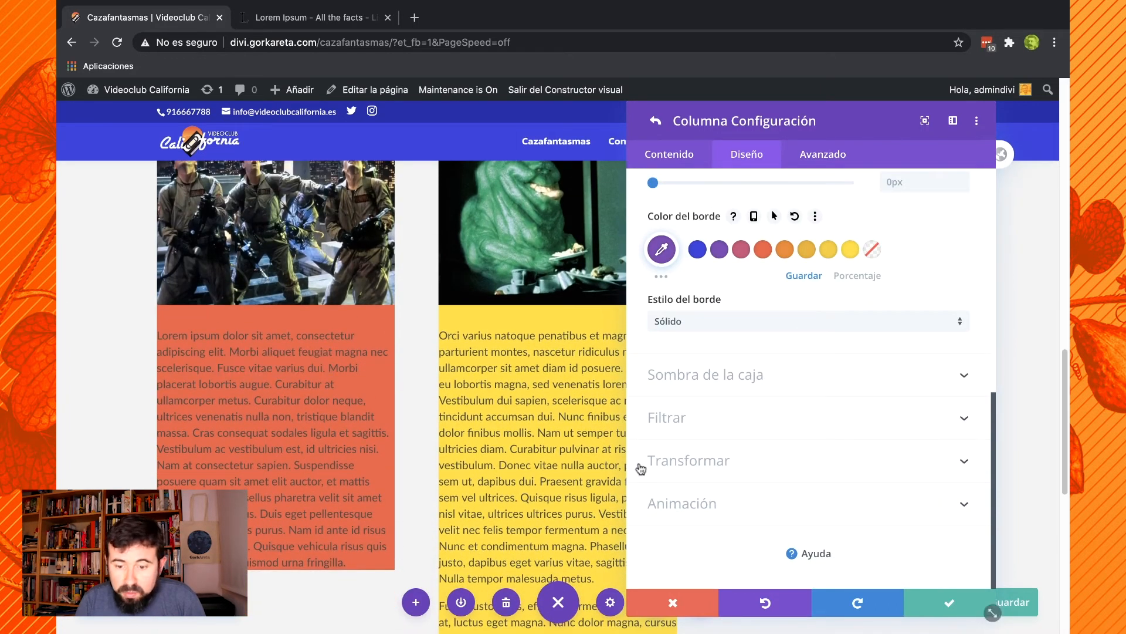
Apply the box shadow preset offset to the lower right to the first column, with a horizontal position of 32 px.
{"action": "left_click", "coordinate": [901, 383]}
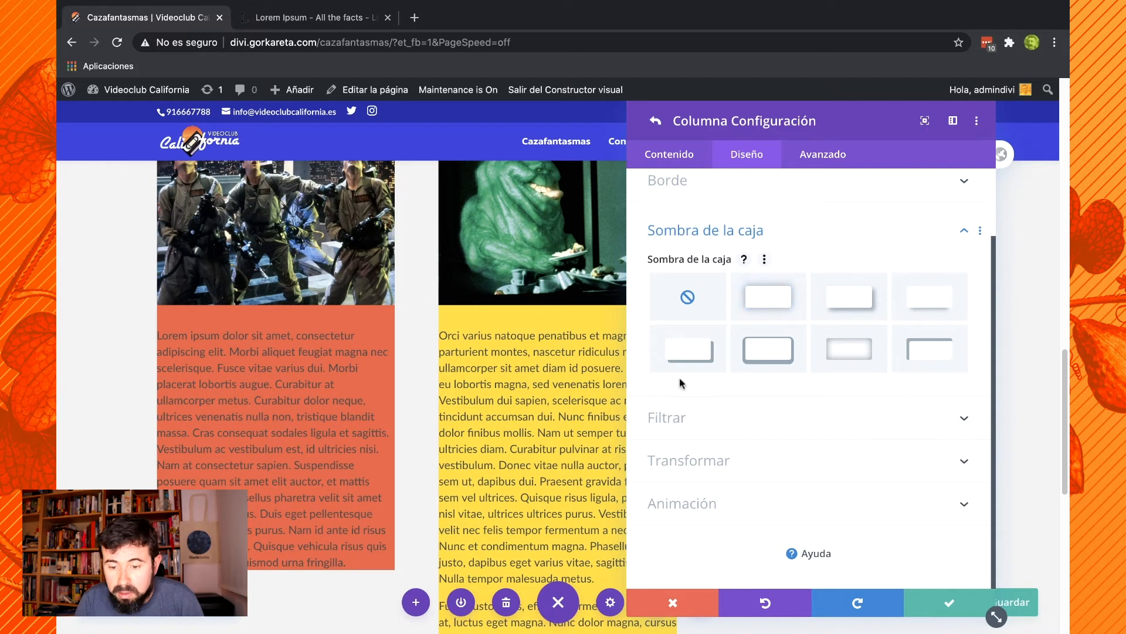
{"action": "left_click", "coordinate": [847, 298]}
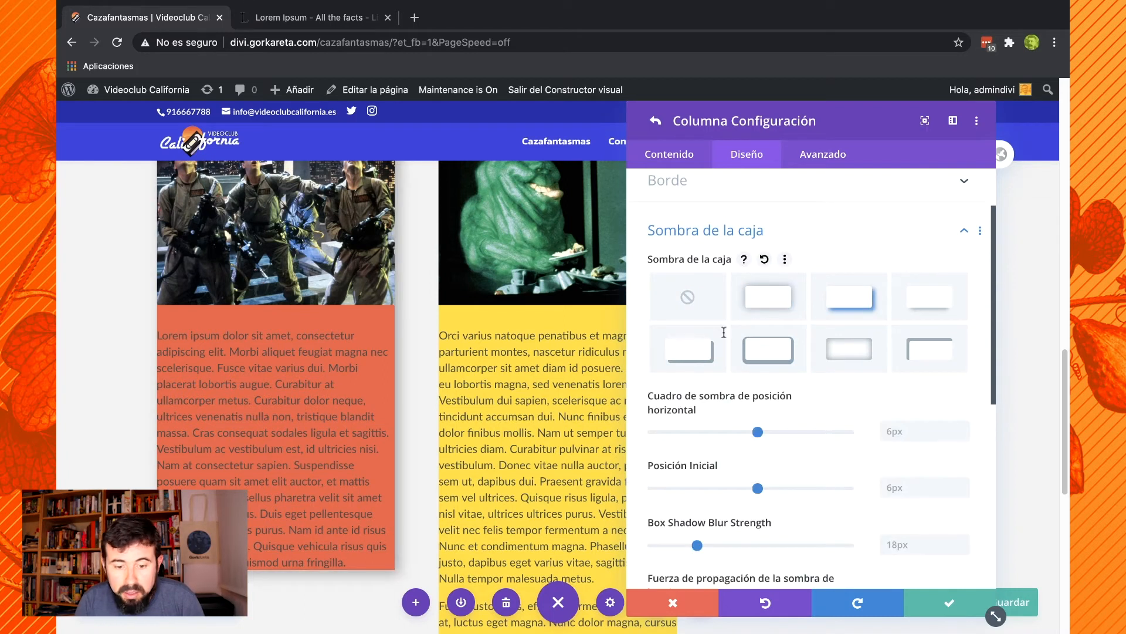
{"action": "scroll", "coordinate": [273, 530], "scroll_direction": "down", "scroll_amount": 2}
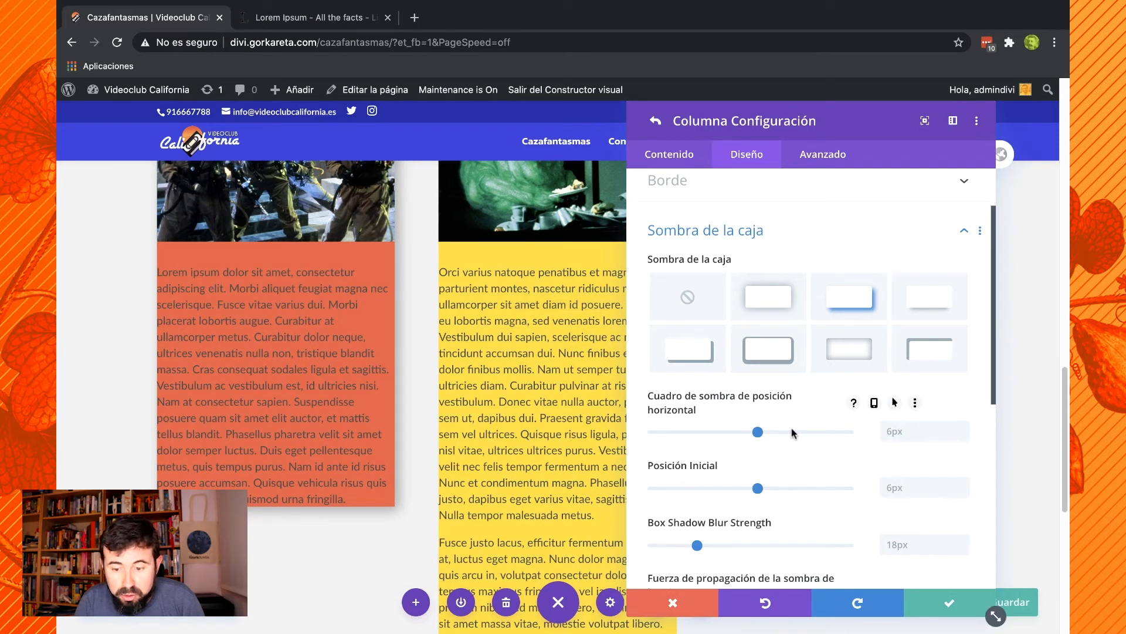
{"action": "left_click_drag", "start_coordinate": [776, 435], "coordinate": [800, 432]}
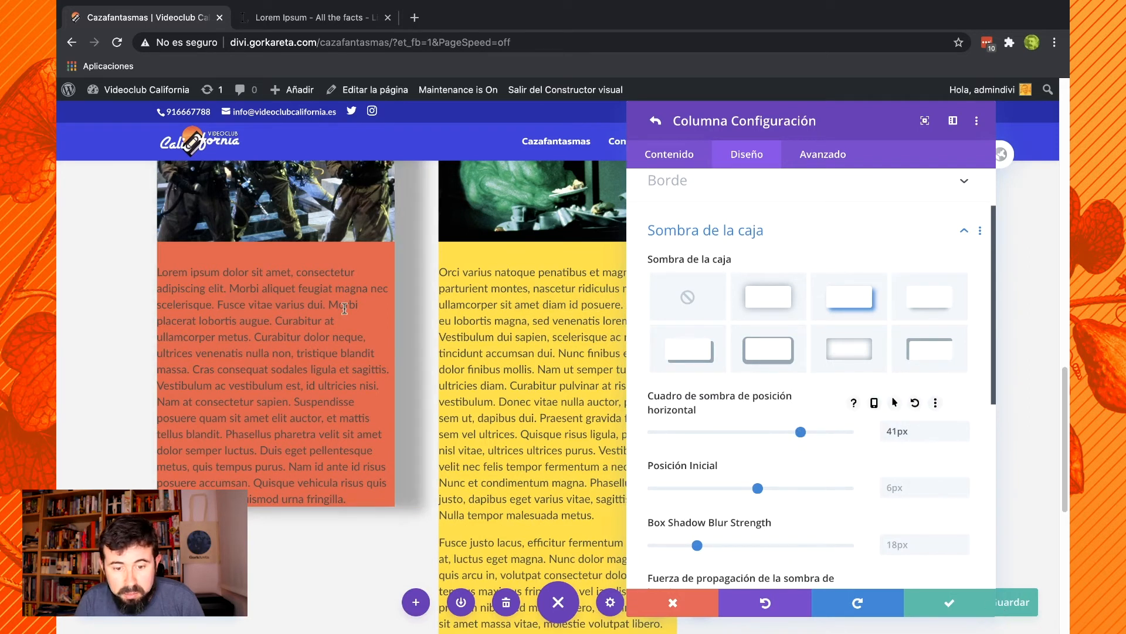
{"action": "left_click", "coordinate": [790, 432]}
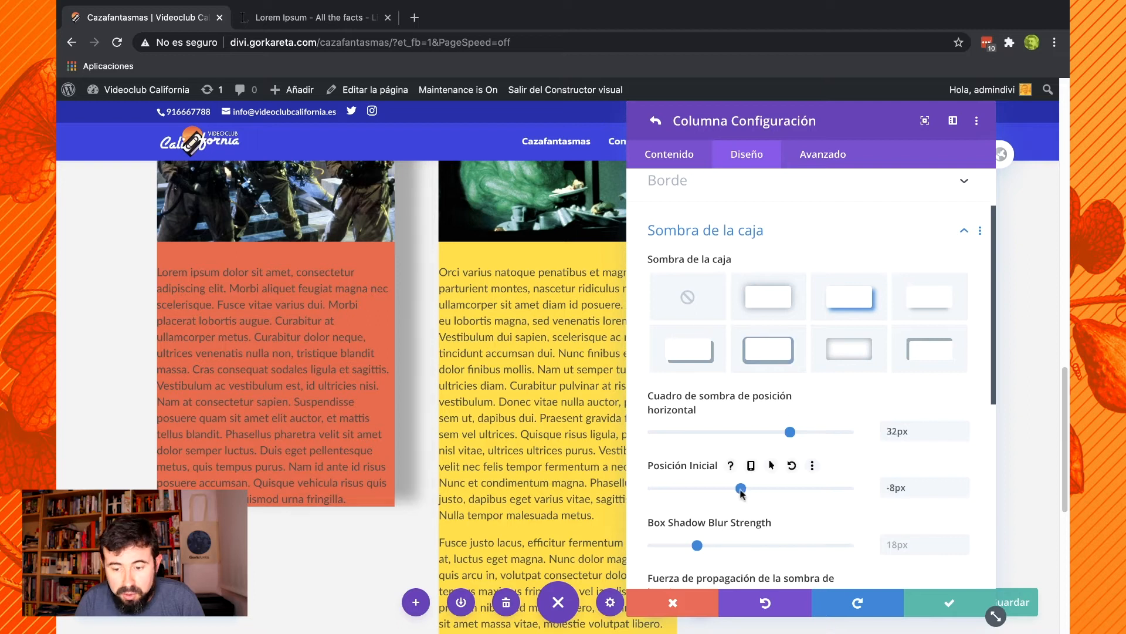
Set the box shadow's vertical position to 38 px, its blur strength to 28 px and its spread to -12 px.
{"action": "left_click_drag", "start_coordinate": [759, 488], "coordinate": [796, 488]}
{"action": "left_click_drag", "start_coordinate": [696, 545], "coordinate": [721, 545]}
{"action": "scroll", "coordinate": [770, 438], "scroll_direction": "down", "scroll_amount": 3}
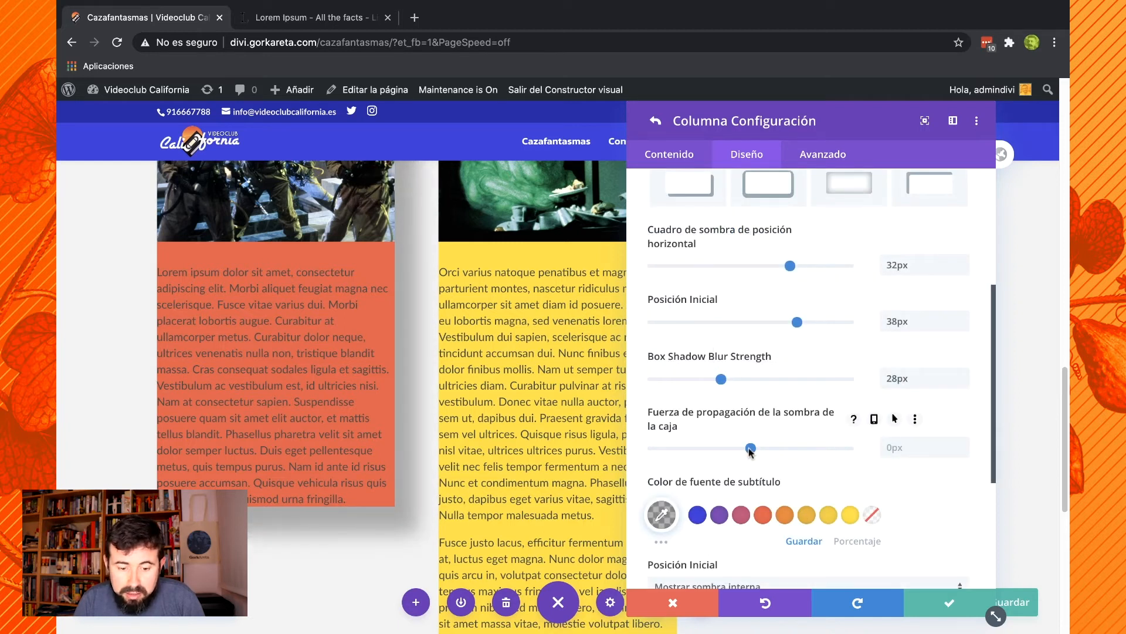
{"action": "mouse_move", "coordinate": [751, 449]}
{"action": "left_mouse_down"}
{"action": "mouse_move", "coordinate": [718, 449]}
{"action": "mouse_move", "coordinate": [765, 449]}
{"action": "mouse_move", "coordinate": [735, 449]}
{"action": "left_mouse_up"}
{"action": "scroll", "coordinate": [734, 469], "scroll_direction": "down", "scroll_amount": 1}
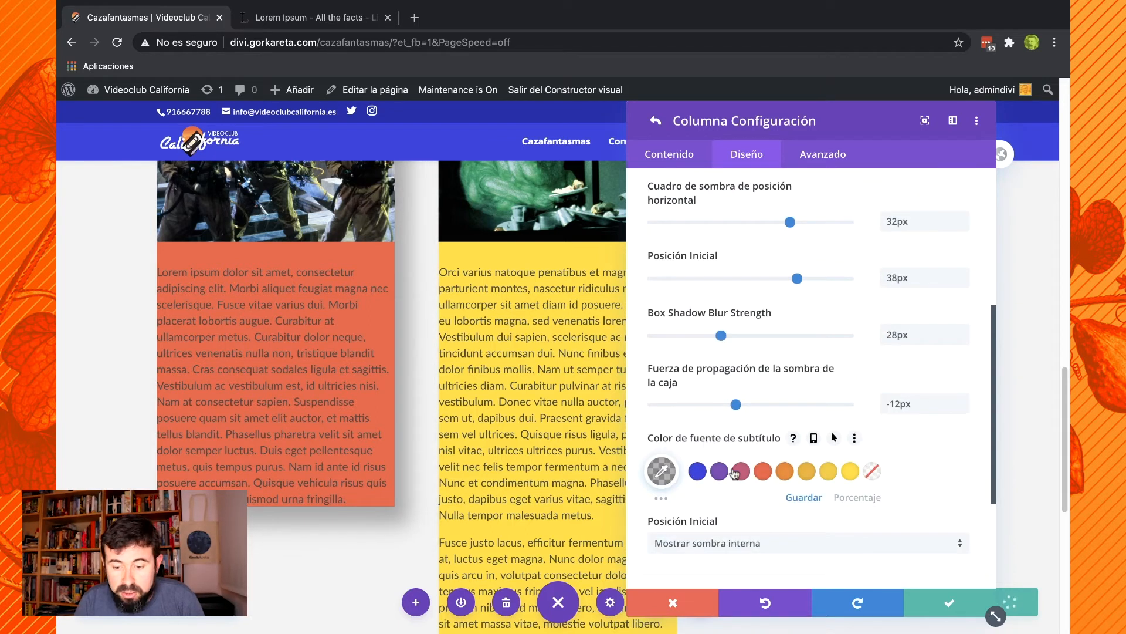
Switch the first column's box shadow to an inner shadow and try it in orange #ed832b and in blue.
{"action": "left_click", "coordinate": [738, 473]}
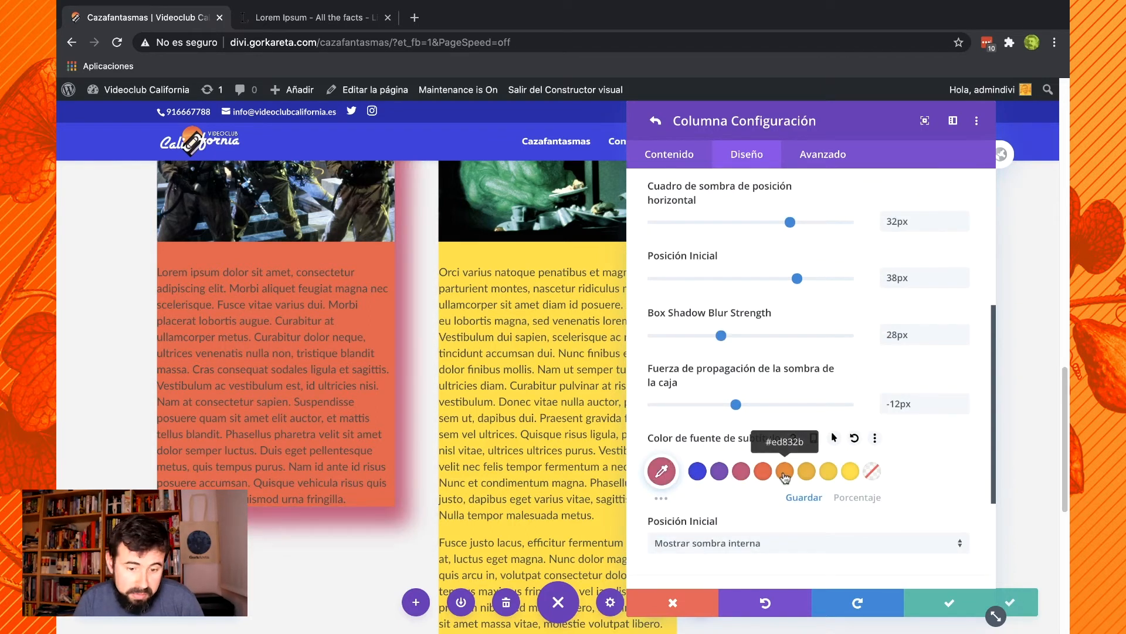
{"action": "left_click", "coordinate": [785, 472]}
{"action": "scroll", "coordinate": [892, 419], "scroll_direction": "down", "scroll_amount": 1}
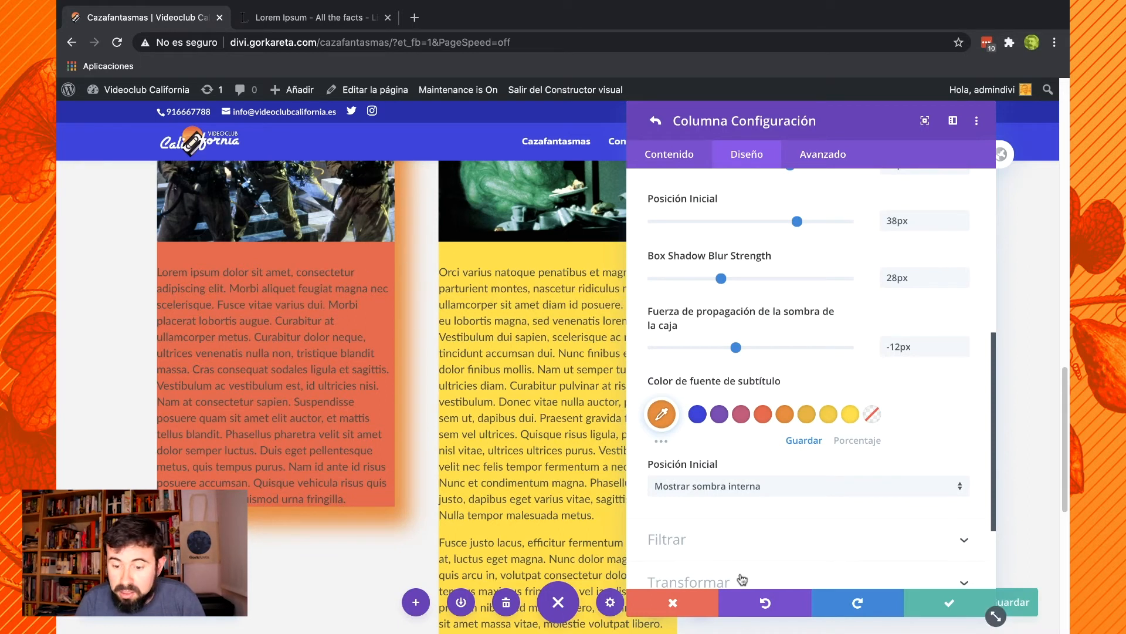
{"action": "left_click", "coordinate": [736, 486]}
{"action": "left_click", "coordinate": [745, 525]}
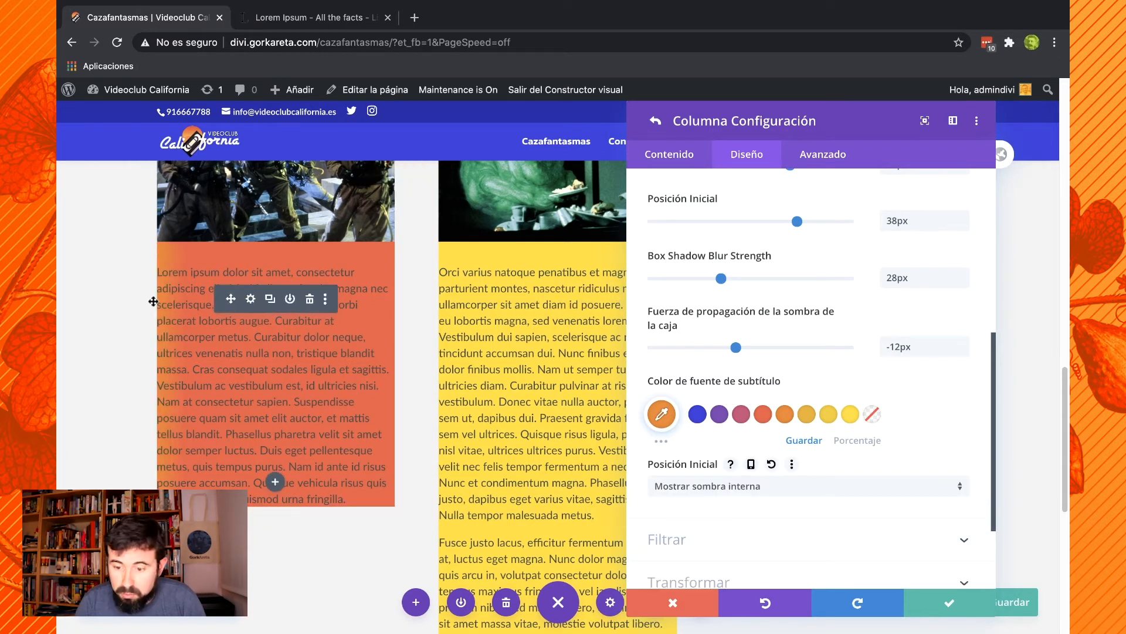
{"action": "left_click", "coordinate": [697, 414]}
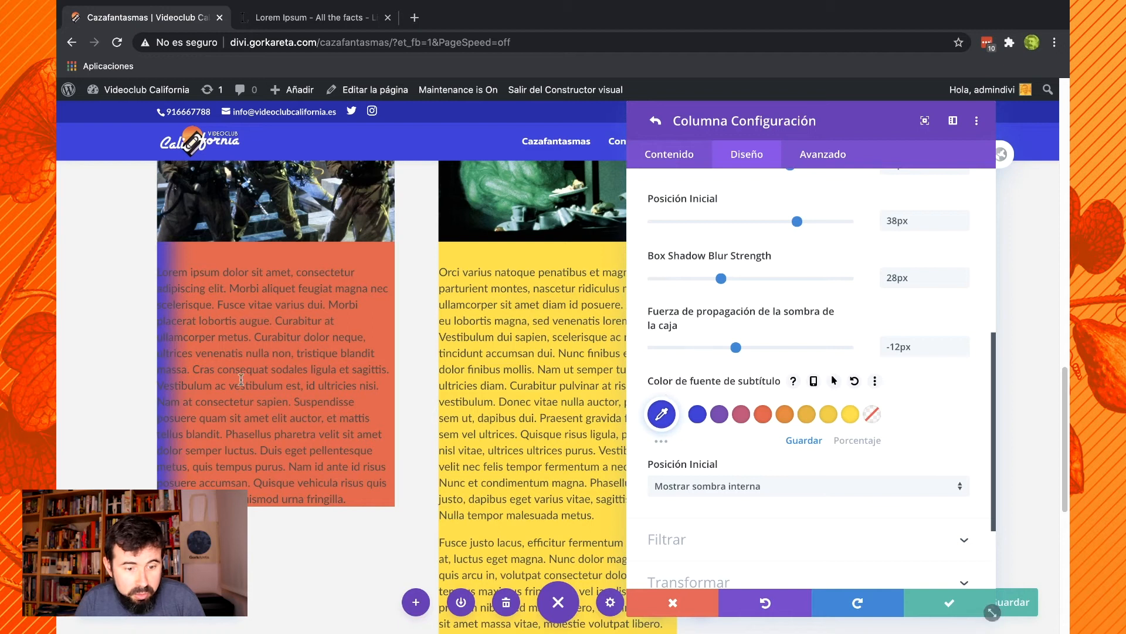
Return the box shadow to the outside of the first column and remove the shadow.
{"action": "left_click", "coordinate": [755, 487]}
{"action": "left_click", "coordinate": [755, 506]}
{"action": "left_click", "coordinate": [759, 491]}
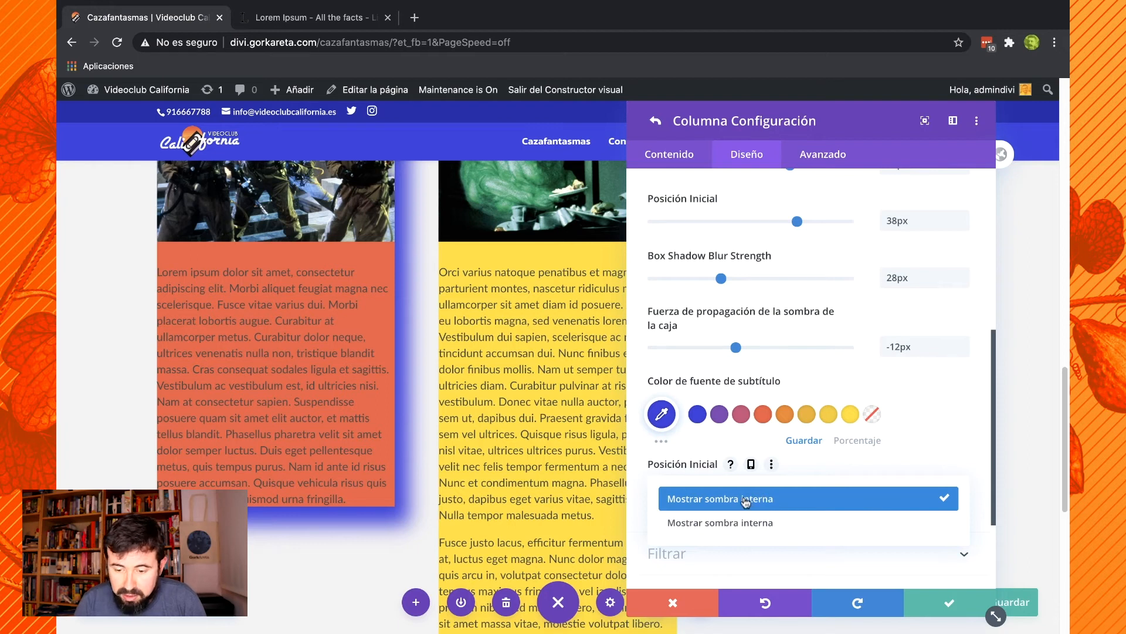
{"action": "left_click", "coordinate": [746, 502]}
{"action": "scroll", "coordinate": [814, 372], "scroll_direction": "up", "scroll_amount": 3}
{"action": "left_click", "coordinate": [700, 210]}
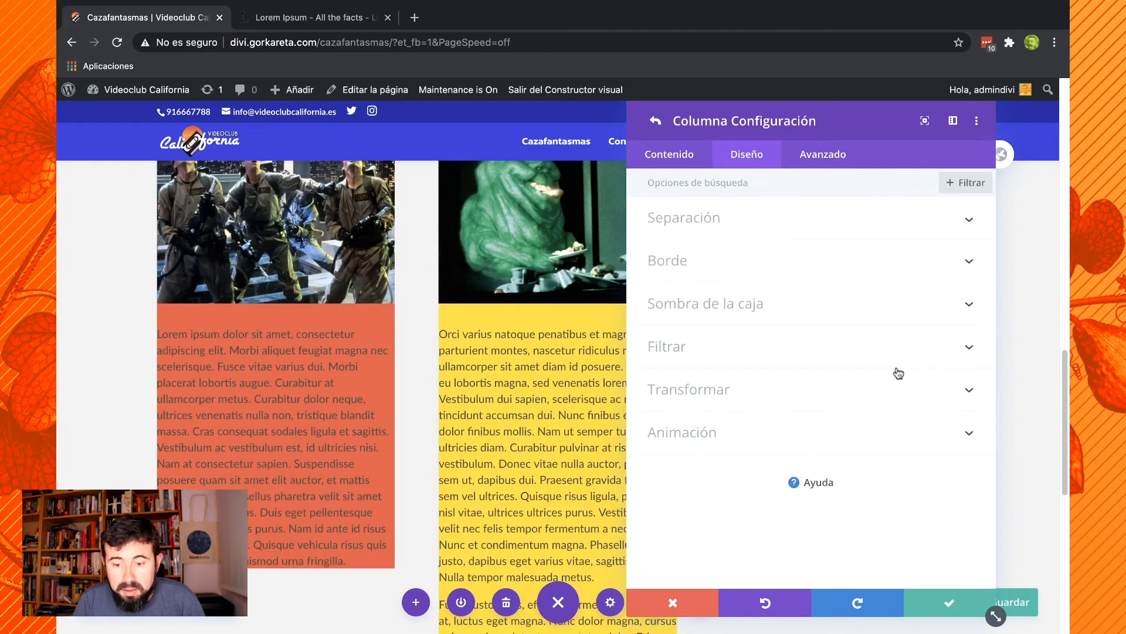
Try filters of 107% saturation, 114% brightness and 62% invert on the first column, and undo the changes.
{"action": "left_click", "coordinate": [969, 347]}
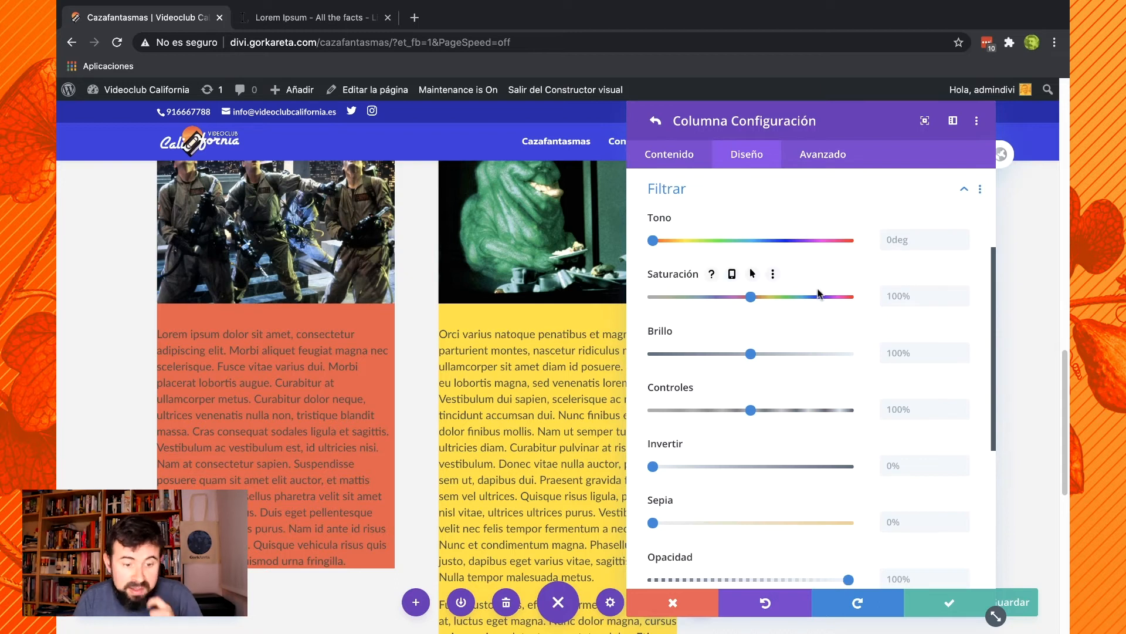
{"action": "mouse_move", "coordinate": [653, 240]}
{"action": "left_mouse_down"}
{"action": "mouse_move", "coordinate": [713, 242]}
{"action": "mouse_move", "coordinate": [664, 245]}
{"action": "left_mouse_up"}
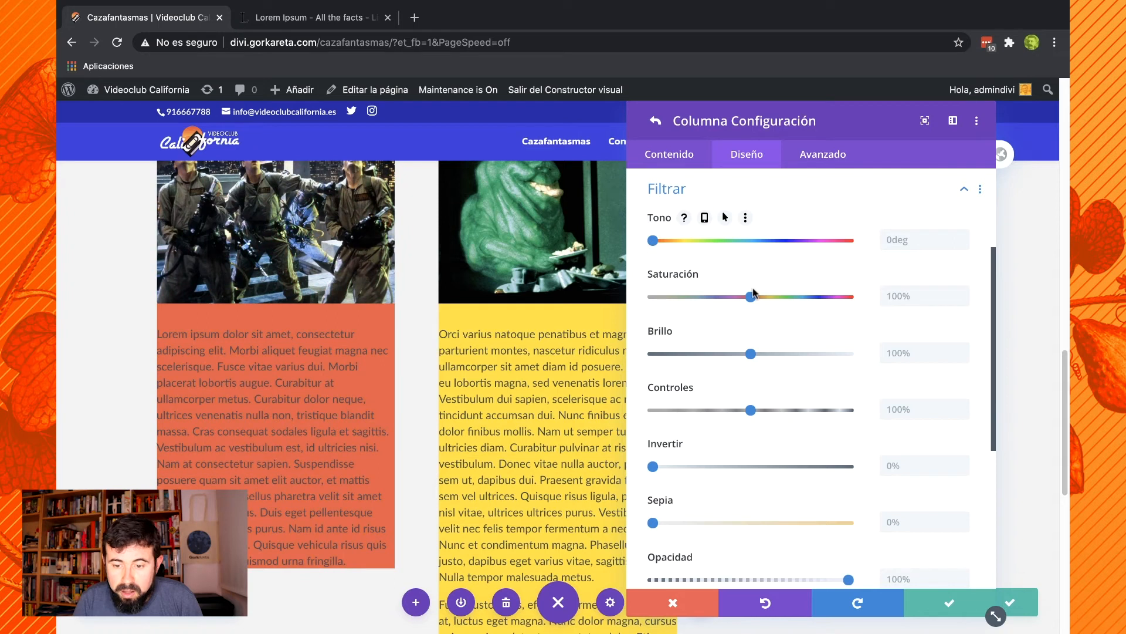
{"action": "left_click_drag", "start_coordinate": [752, 296], "coordinate": [765, 355]}
{"action": "left_click_drag", "start_coordinate": [653, 467], "coordinate": [779, 470]}
{"action": "scroll", "coordinate": [779, 469], "scroll_direction": "down", "scroll_amount": 3}
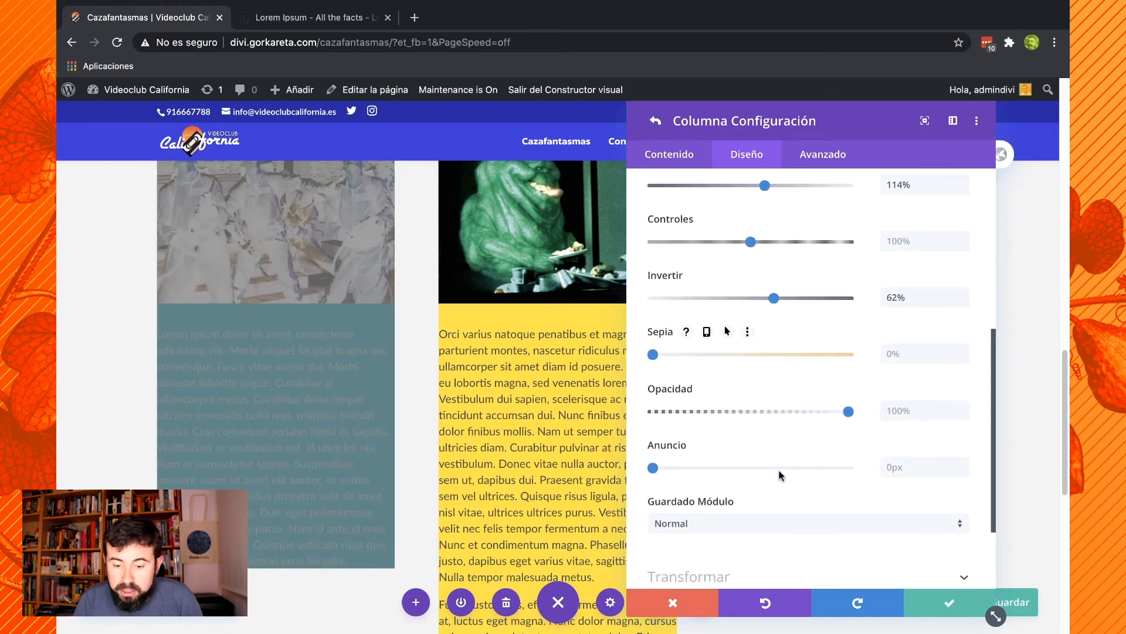
{"action": "scroll", "coordinate": [779, 469], "scroll_direction": "up", "scroll_amount": 3}
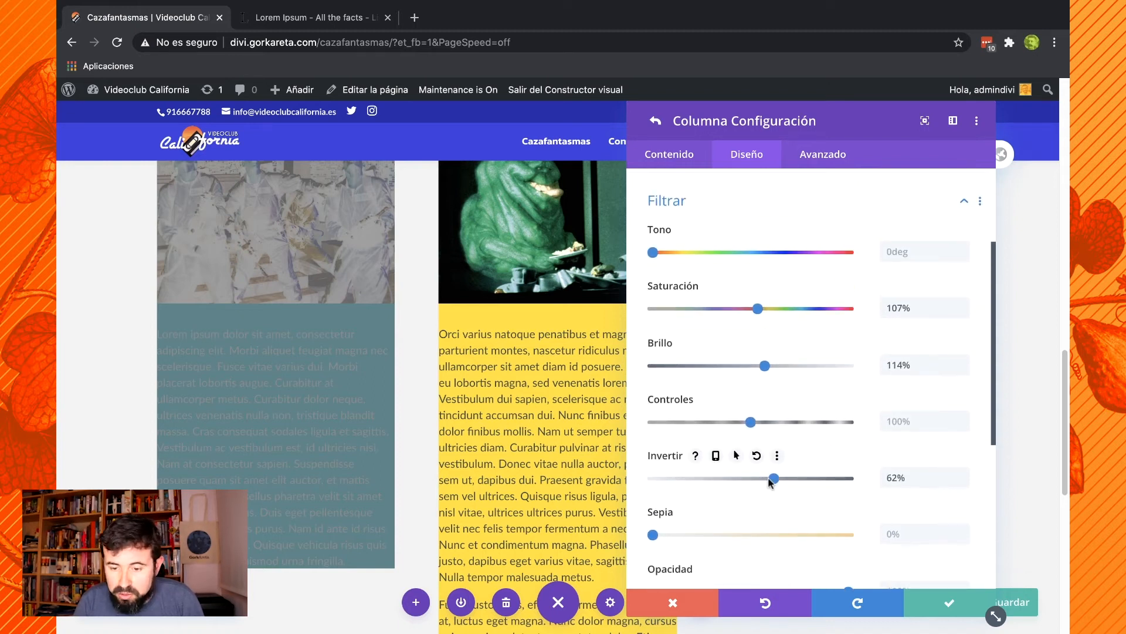
{"action": "left_click", "coordinate": [765, 602]}
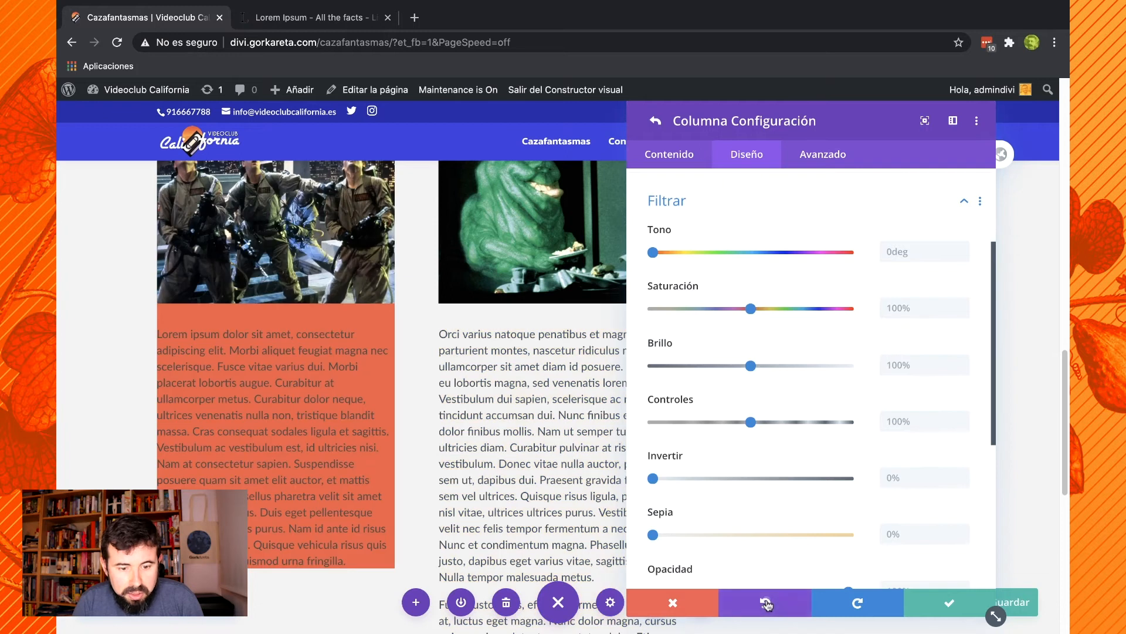
Try rotating the first column 40 degrees in plane and around its other two axes, and undo the rotation.
{"action": "scroll", "coordinate": [859, 388], "scroll_direction": "down", "scroll_amount": 5}
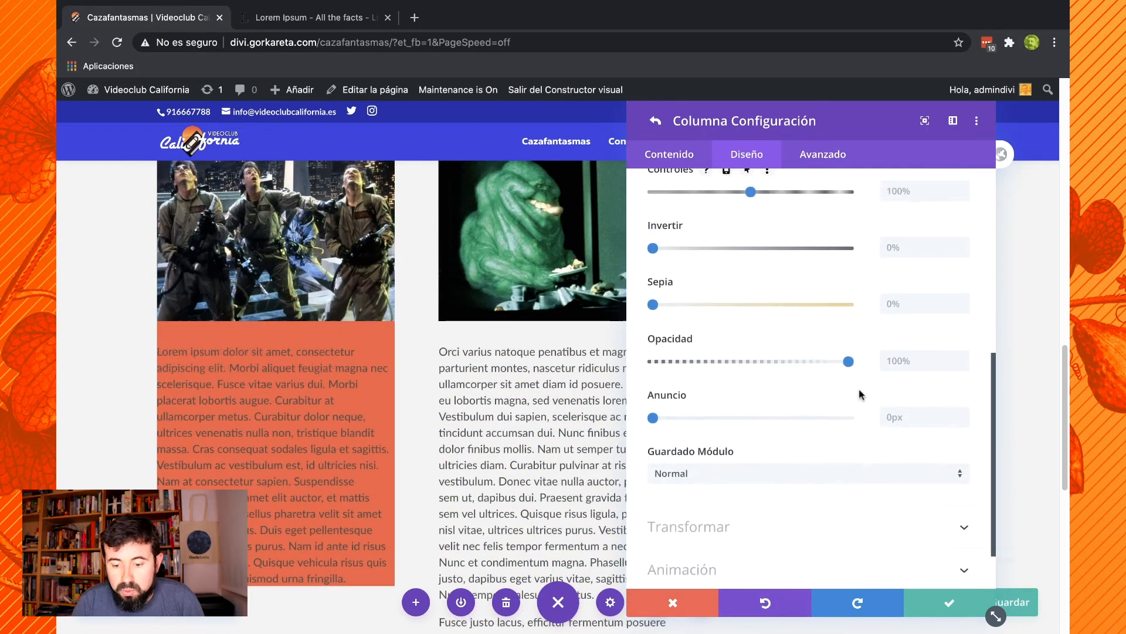
{"action": "left_click", "coordinate": [902, 473]}
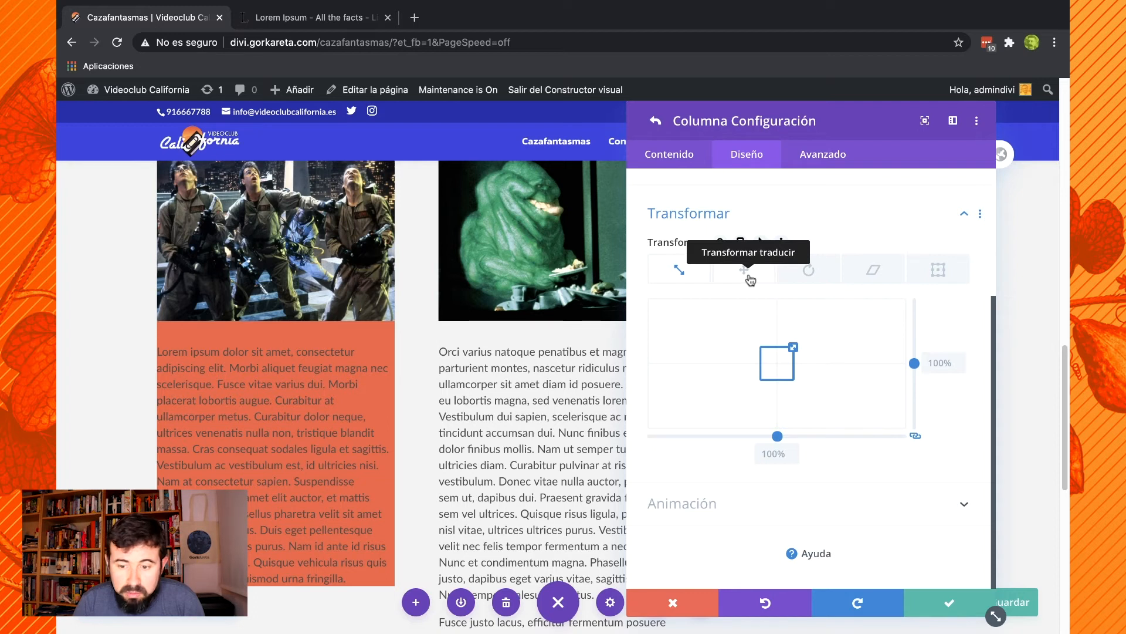
{"action": "left_click", "coordinate": [809, 271]}
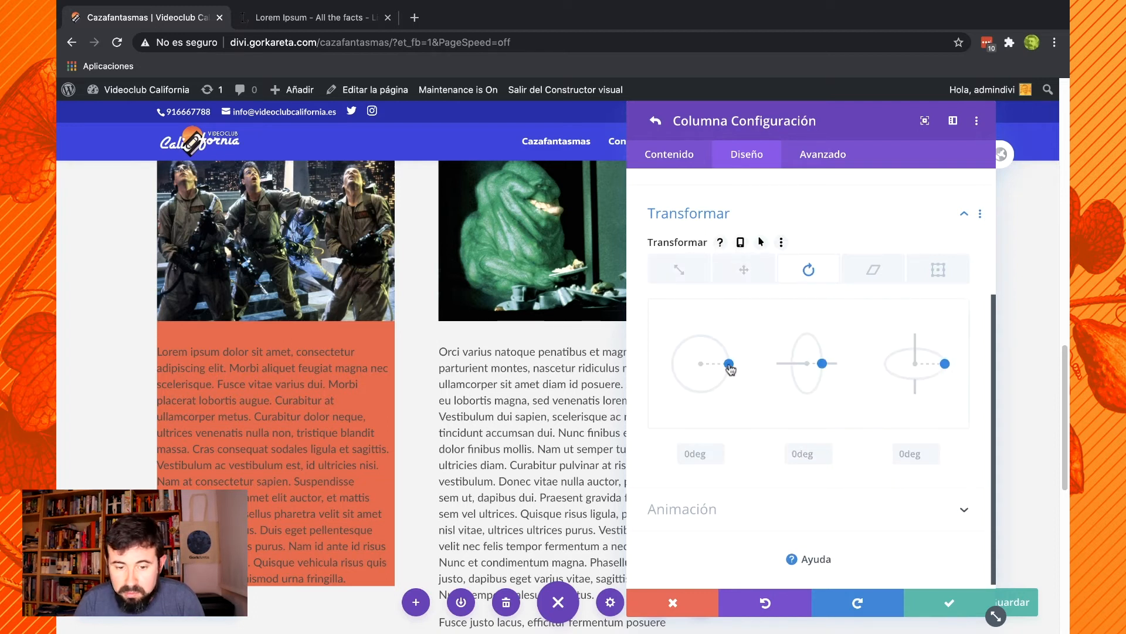
{"action": "left_click_drag", "start_coordinate": [730, 365], "coordinate": [723, 383]}
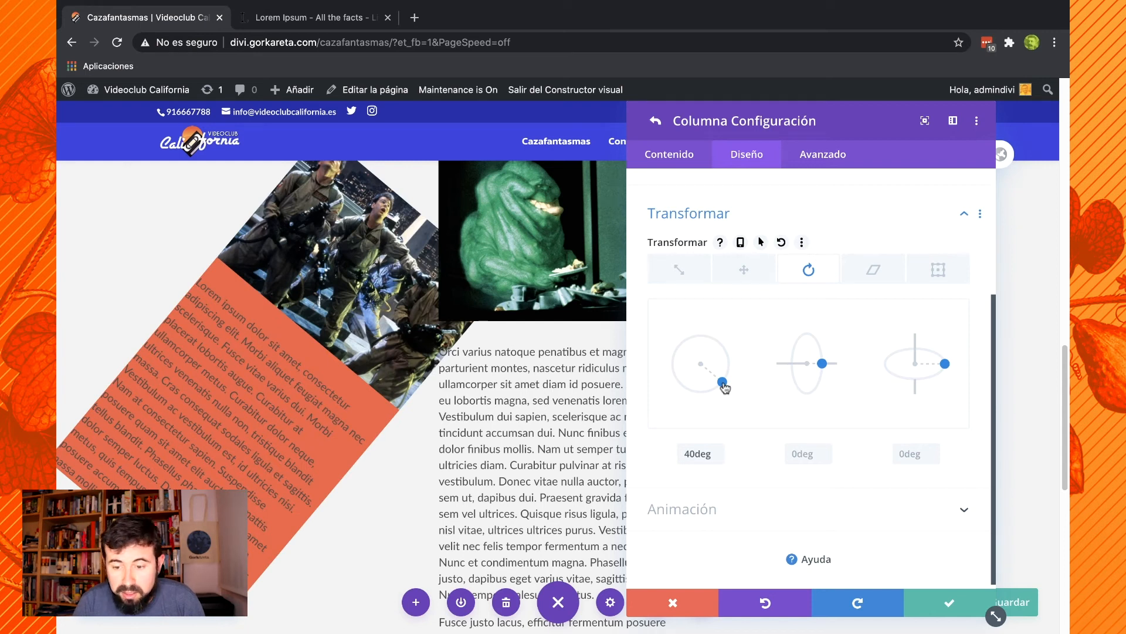
{"action": "mouse_move", "coordinate": [822, 364]}
{"action": "left_mouse_down"}
{"action": "mouse_move", "coordinate": [814, 379]}
{"action": "mouse_move", "coordinate": [805, 352]}
{"action": "mouse_move", "coordinate": [806, 364]}
{"action": "left_mouse_up"}
{"action": "left_click_drag", "start_coordinate": [944, 367], "coordinate": [921, 384]}
{"action": "left_click", "coordinate": [766, 603]}
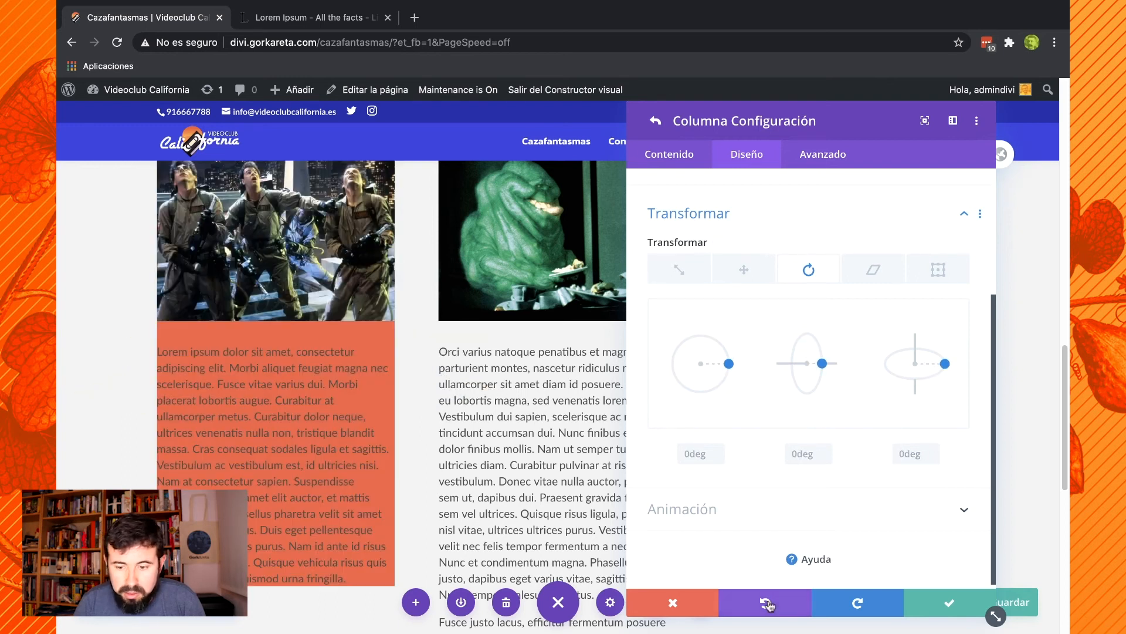
Try the Desvanecer animation on the first column, then set its animation to Rebotes and review the timing and opacity options.
{"action": "scroll", "coordinate": [918, 543], "scroll_direction": "down", "scroll_amount": 1}
{"action": "left_click", "coordinate": [965, 508]}
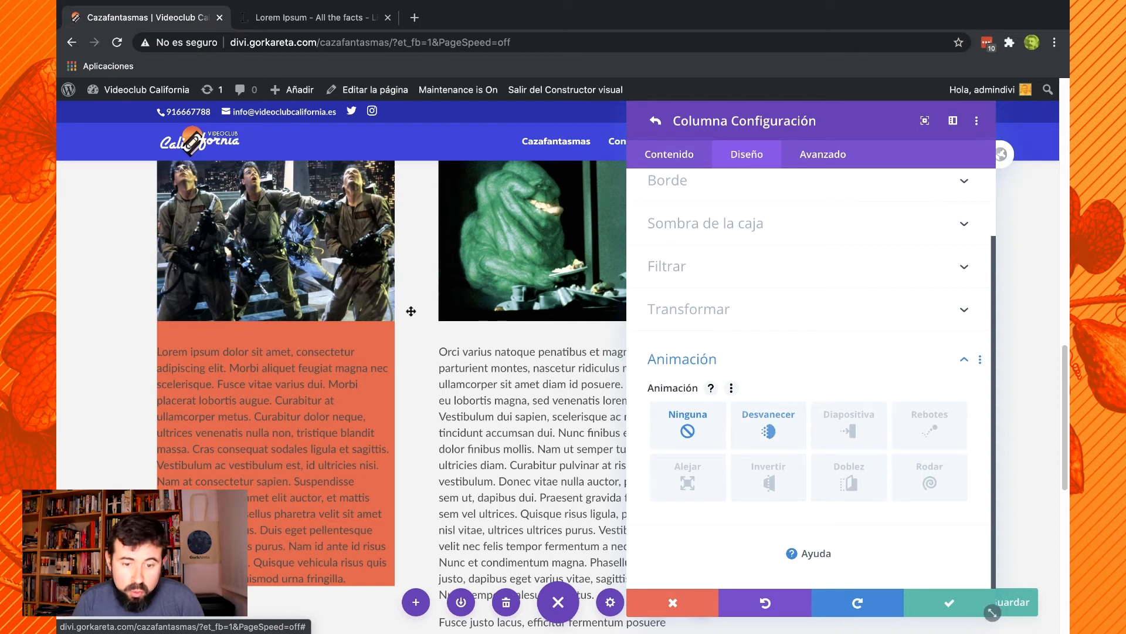
{"action": "left_click", "coordinate": [767, 433]}
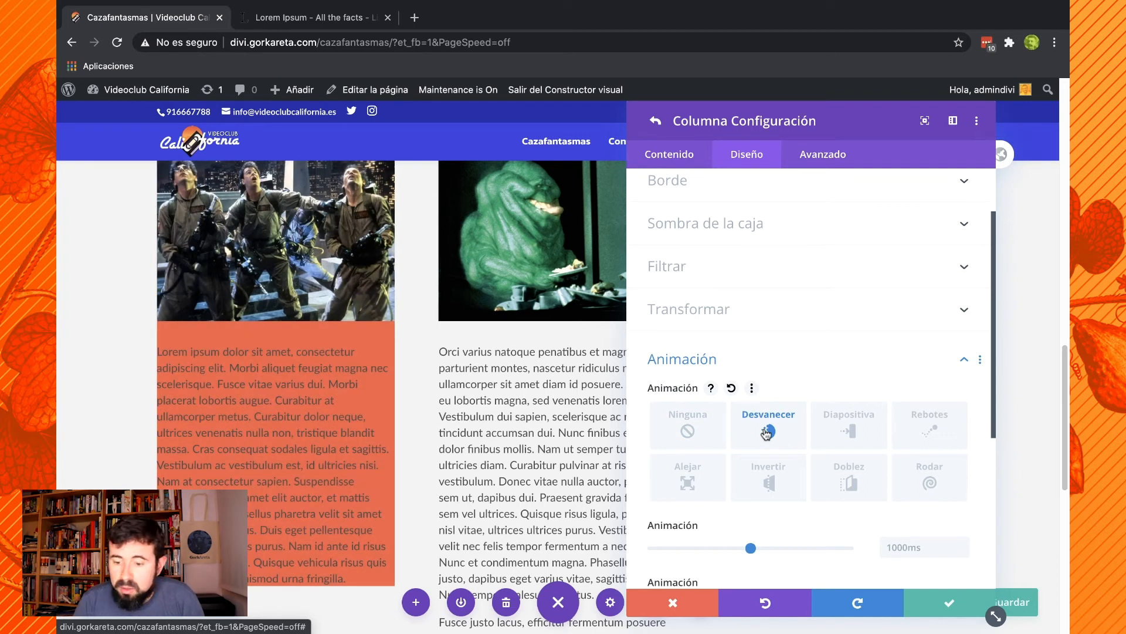
{"action": "left_click", "coordinate": [929, 427]}
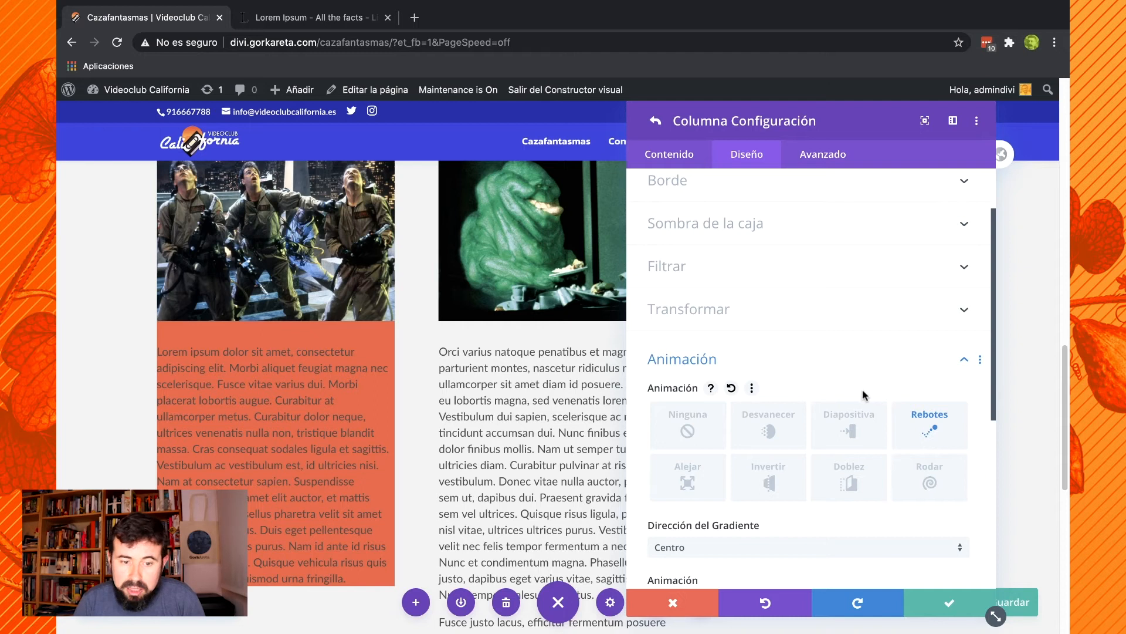
{"action": "scroll", "coordinate": [772, 463], "scroll_direction": "down", "scroll_amount": 4}
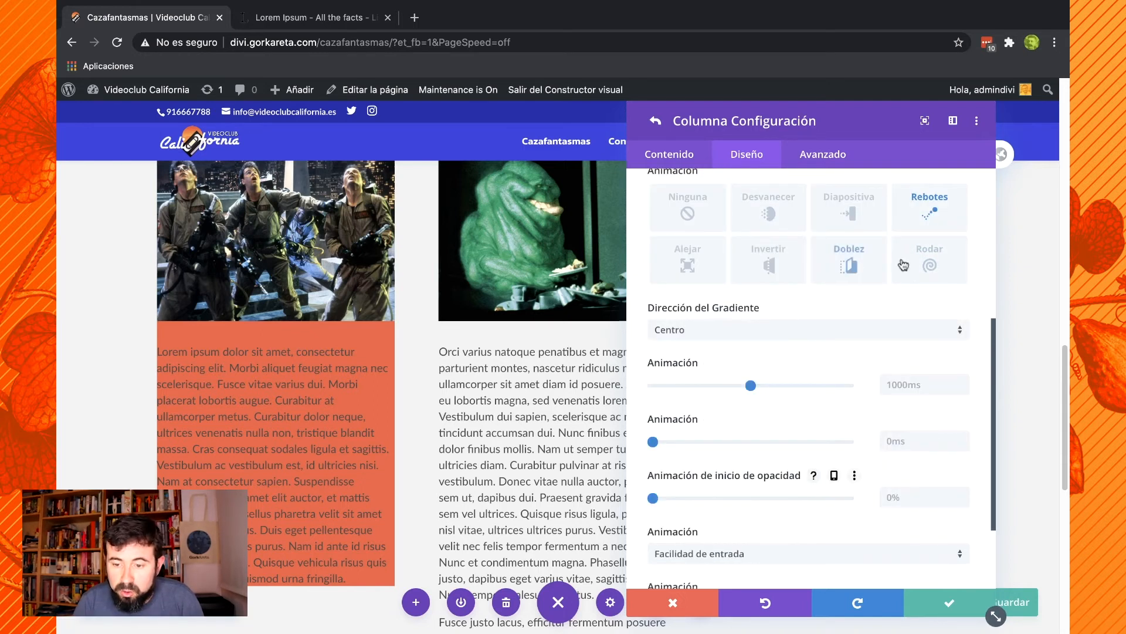
{"action": "scroll", "coordinate": [835, 463], "scroll_direction": "down", "scroll_amount": 3}
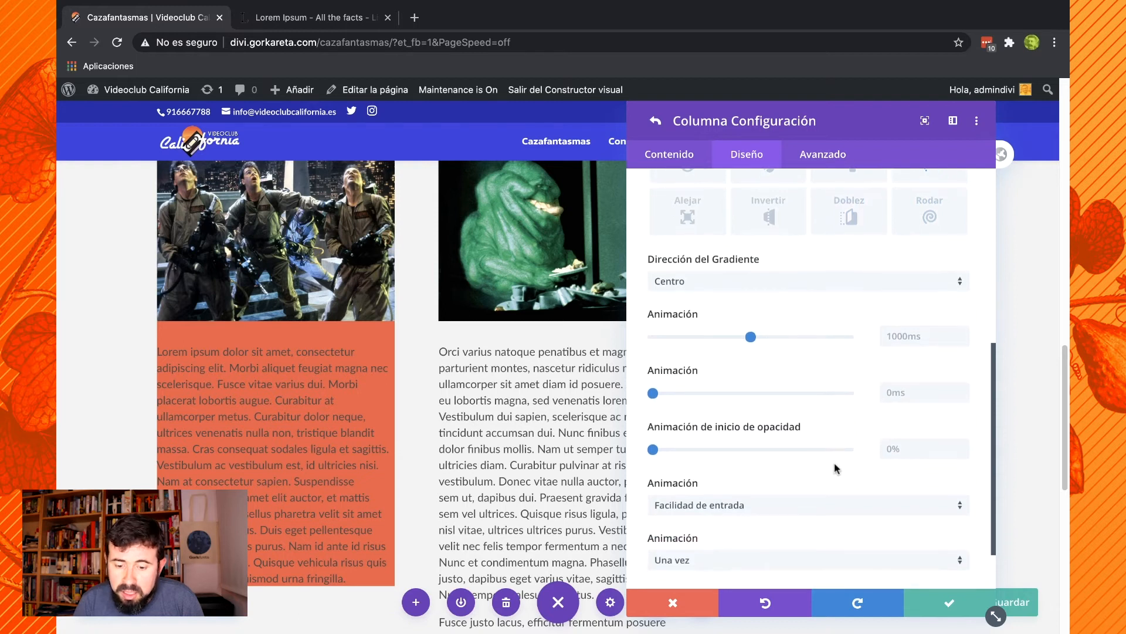
{"action": "scroll", "coordinate": [834, 463], "scroll_direction": "up", "scroll_amount": 10}
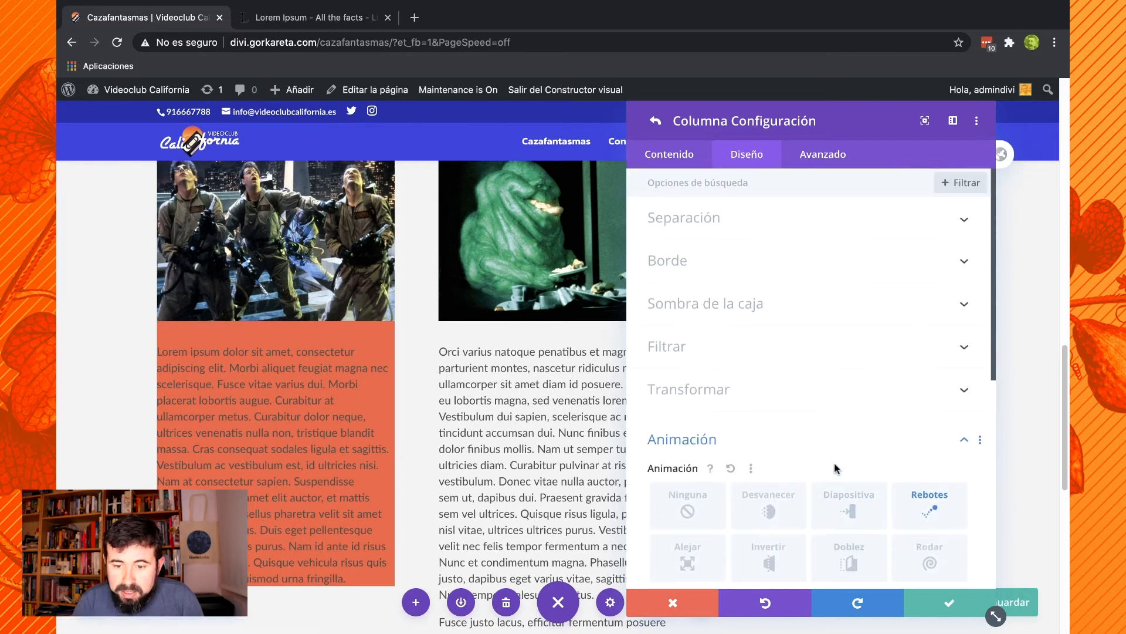
Examine the first column's advanced CSS ID, CSS class and custom CSS settings.
{"action": "left_click", "coordinate": [822, 155]}
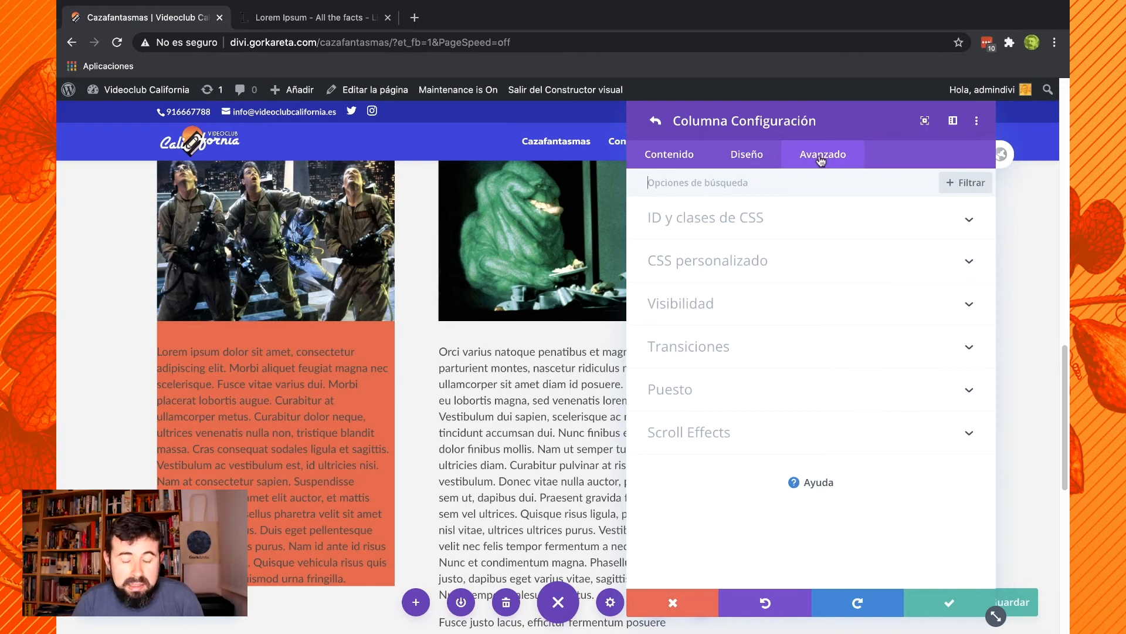
{"action": "left_click", "coordinate": [859, 222]}
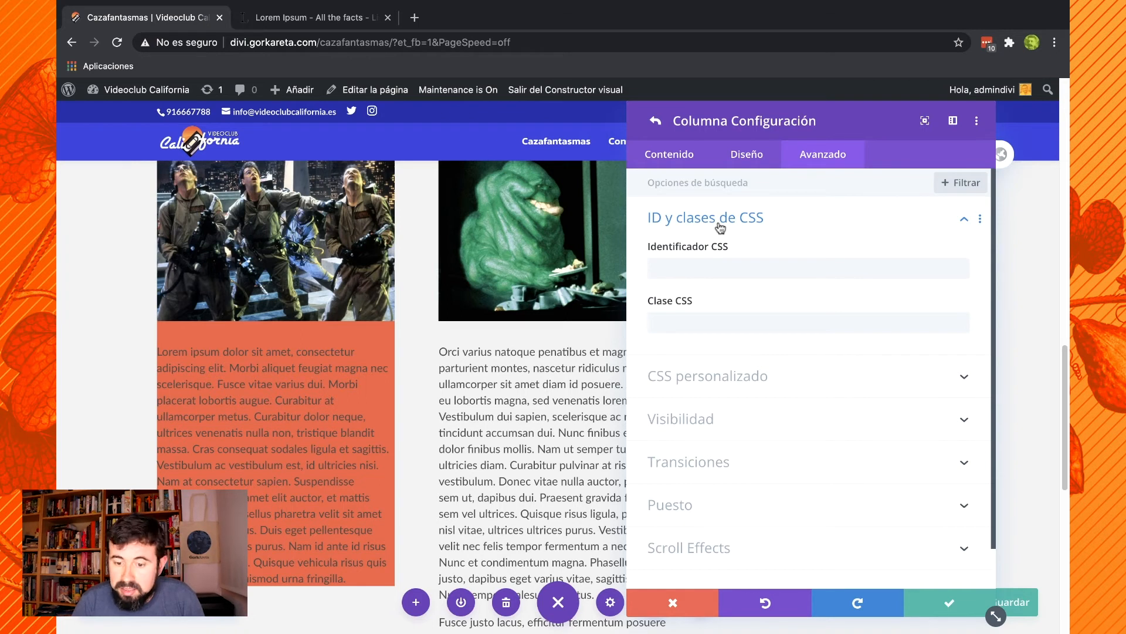
{"action": "left_click", "coordinate": [776, 386]}
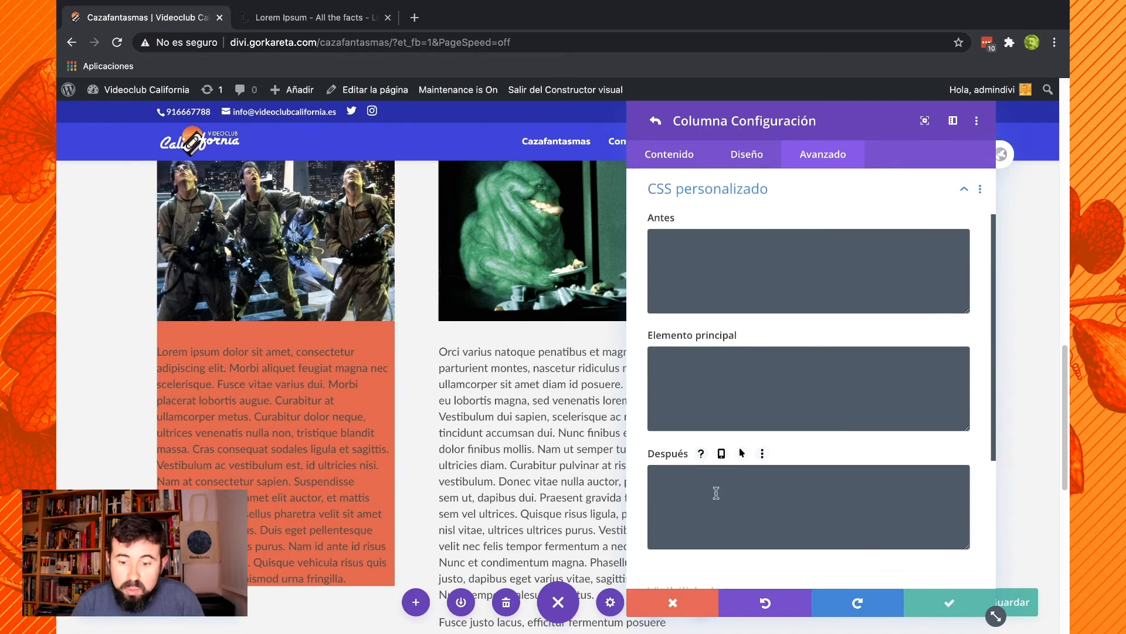
{"action": "scroll", "coordinate": [716, 493], "scroll_direction": "down", "scroll_amount": 1}
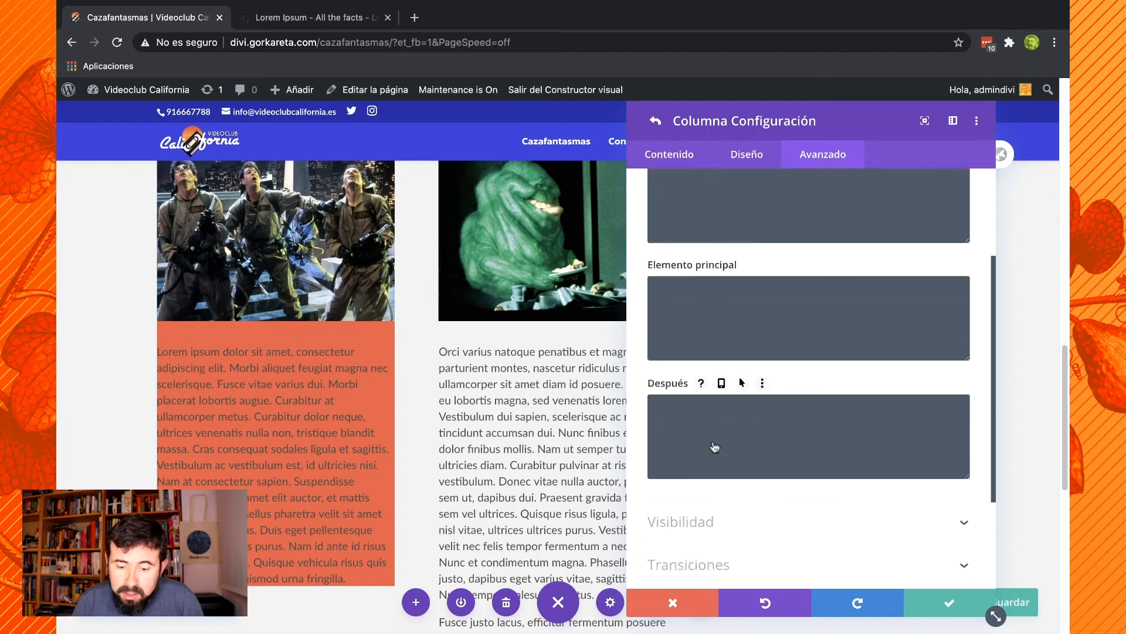
Try disabling the first column on phones, re-enable it, and review the horizontal overflow options while keeping Por defecto.
{"action": "left_click", "coordinate": [967, 300]}
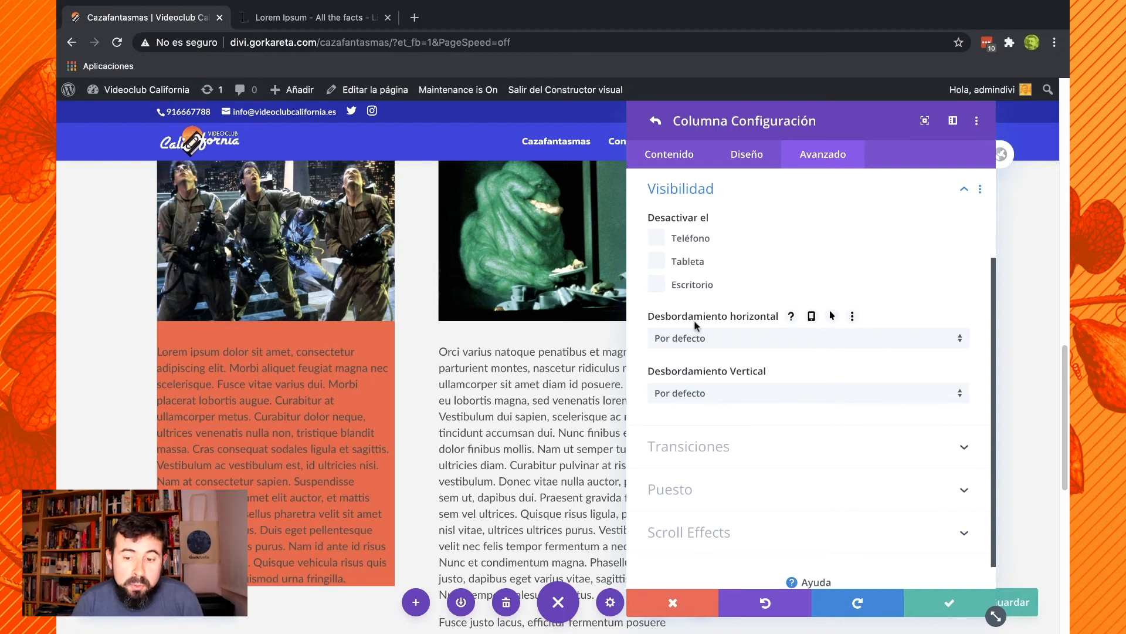
{"action": "left_click", "coordinate": [659, 238]}
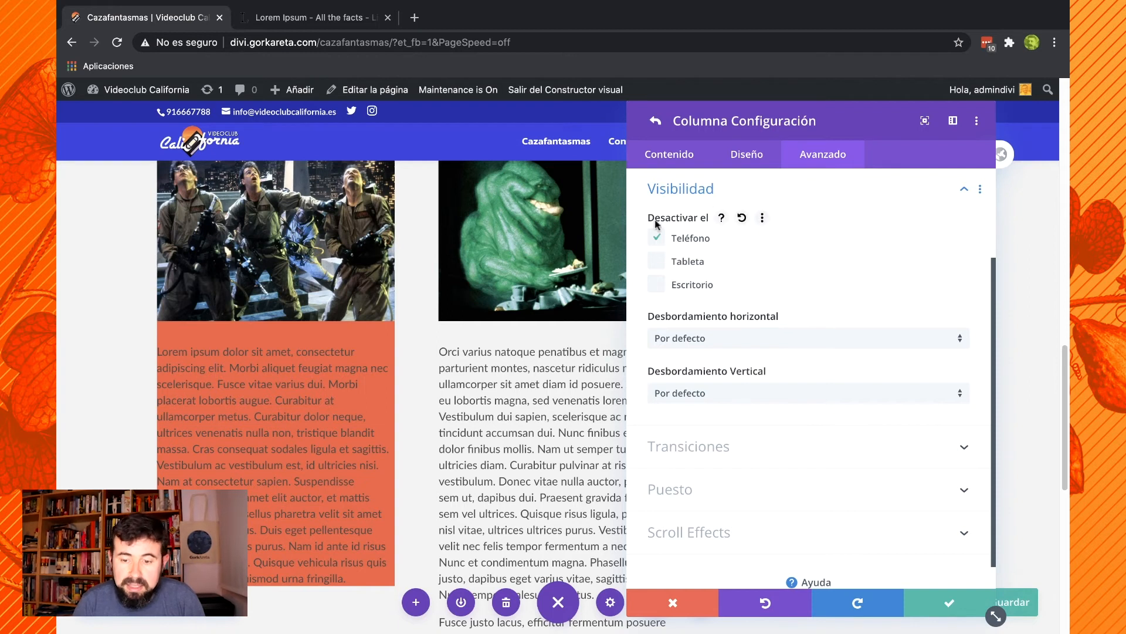
{"action": "left_click", "coordinate": [657, 237]}
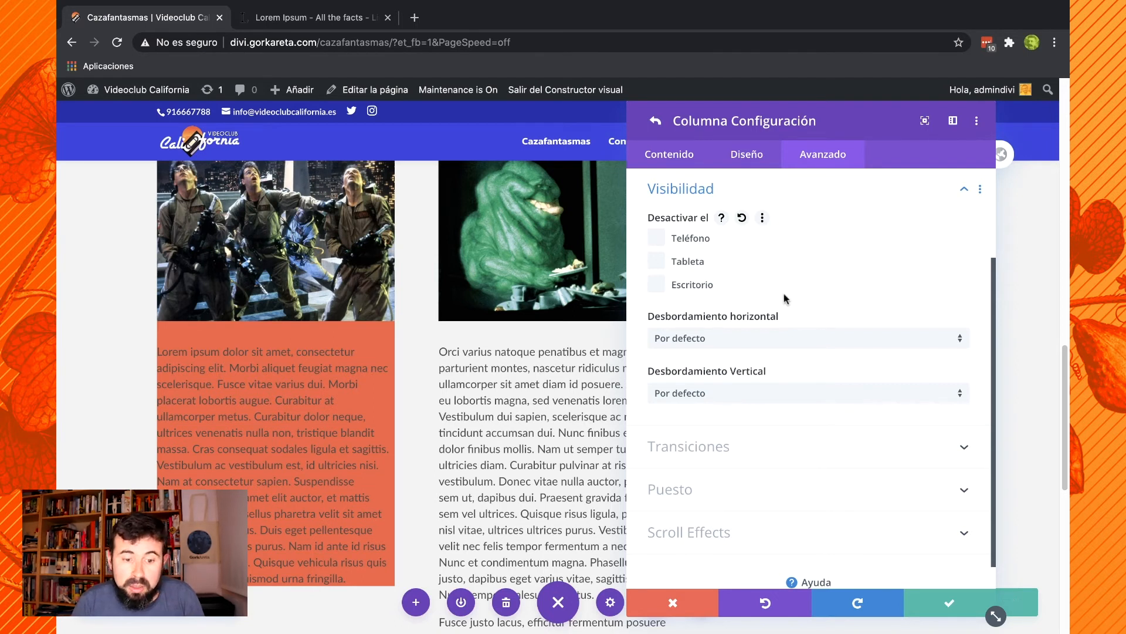
{"action": "left_click", "coordinate": [714, 340]}
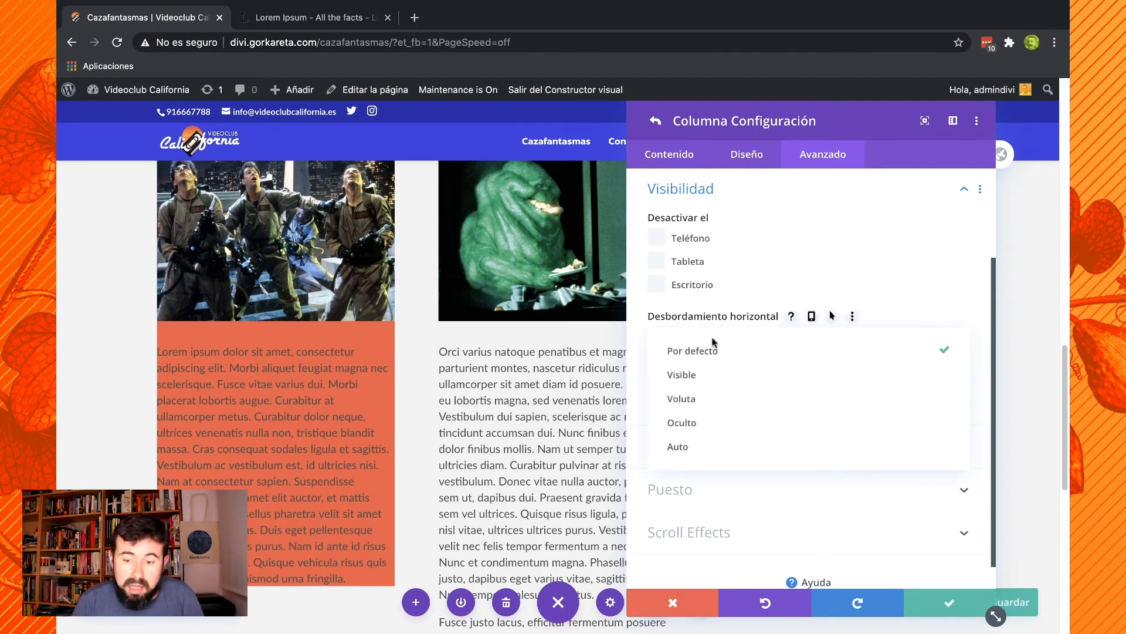
{"action": "left_click", "coordinate": [714, 346]}
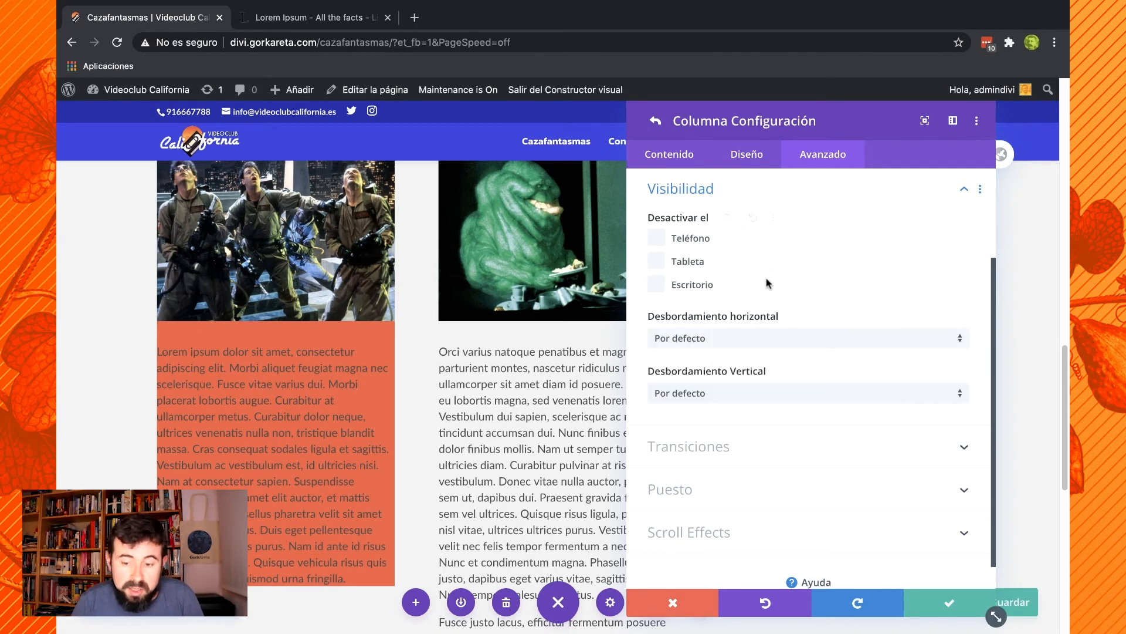
{"action": "left_click", "coordinate": [726, 340]}
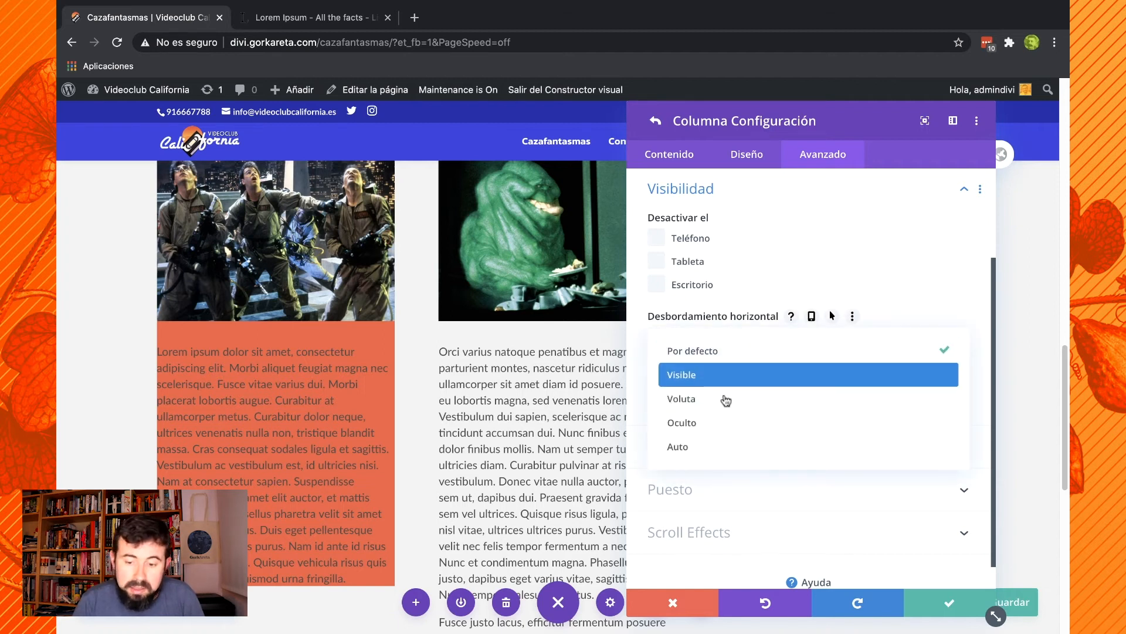
{"action": "left_click", "coordinate": [762, 270]}
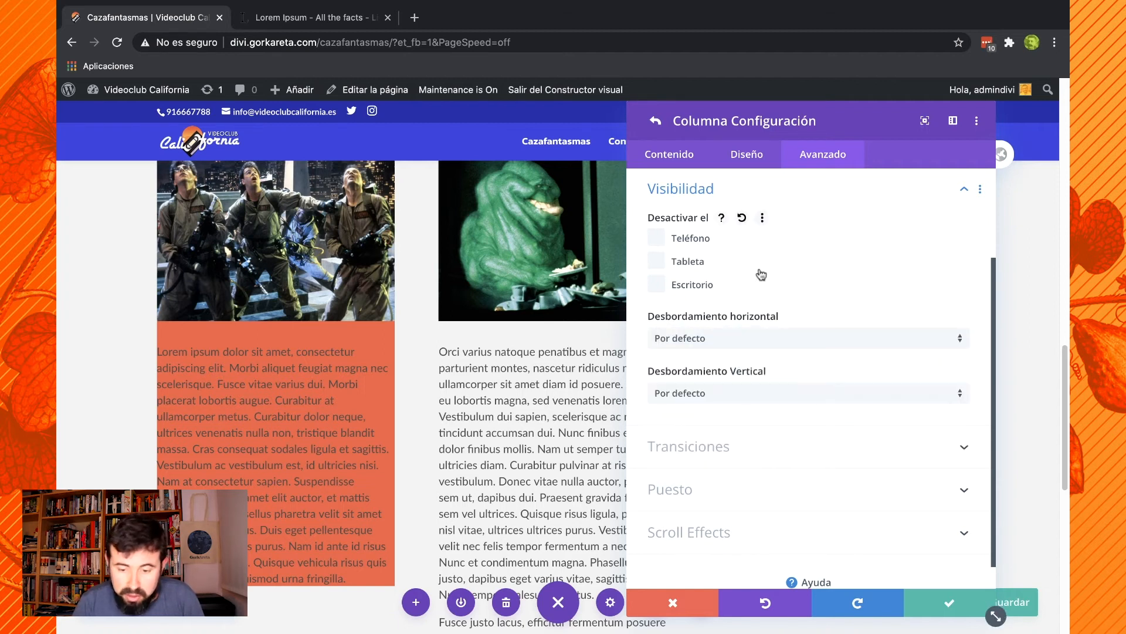
Try offsetting the first column's relative position by 403 px vertically and 72 px horizontally, and undo both offsets.
{"action": "left_click", "coordinate": [964, 189]}
{"action": "left_click", "coordinate": [969, 352]}
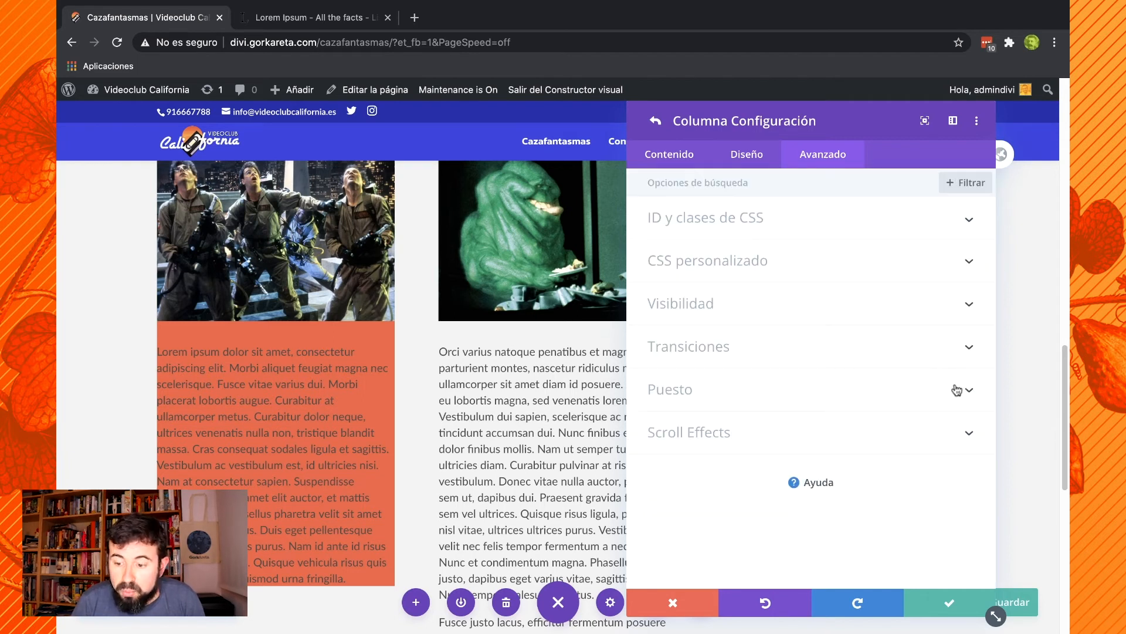
{"action": "left_click", "coordinate": [958, 389]}
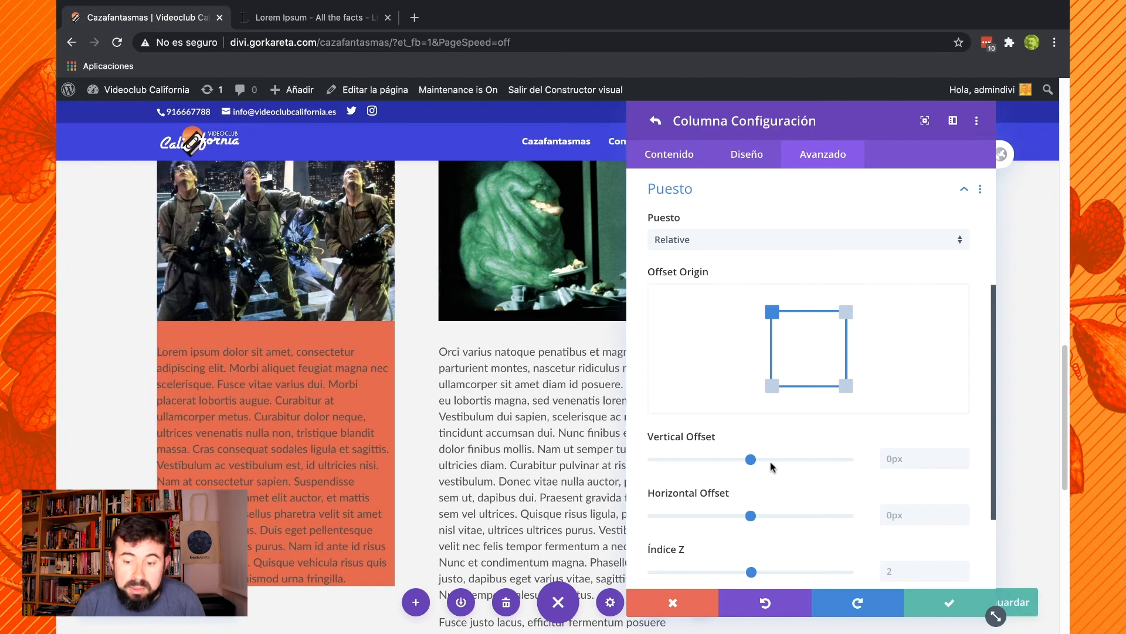
{"action": "left_click_drag", "start_coordinate": [750, 460], "coordinate": [790, 461]}
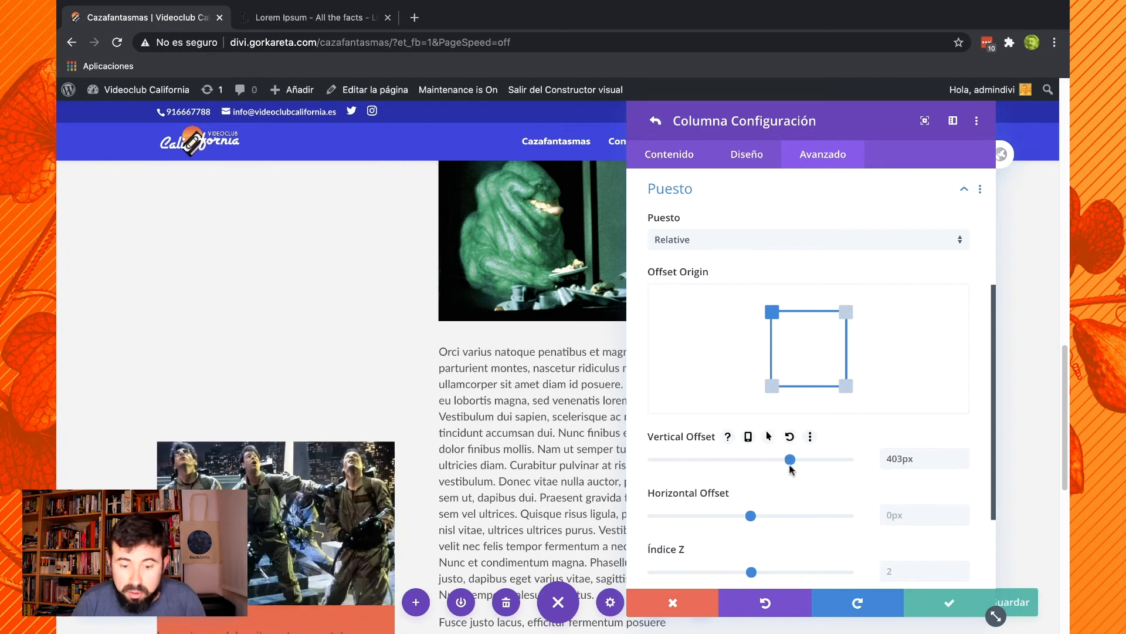
{"action": "mouse_move", "coordinate": [751, 516]}
{"action": "left_mouse_down"}
{"action": "mouse_move", "coordinate": [722, 516]}
{"action": "mouse_move", "coordinate": [758, 517]}
{"action": "left_mouse_up"}
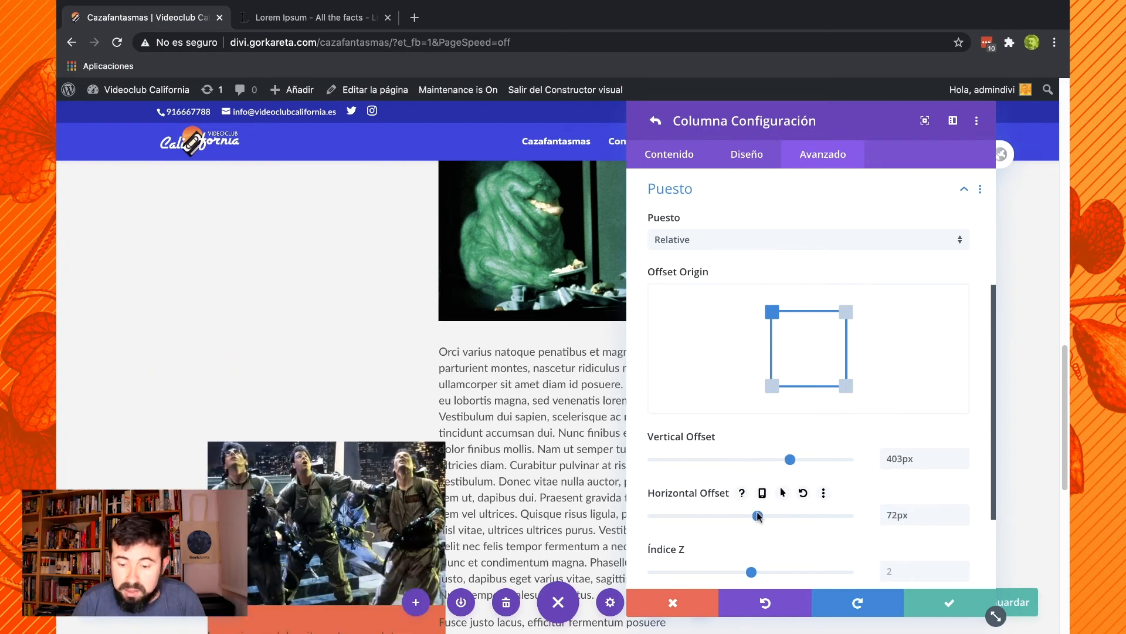
{"action": "key", "text": "super+z"}
{"action": "key", "text": "super+z"}
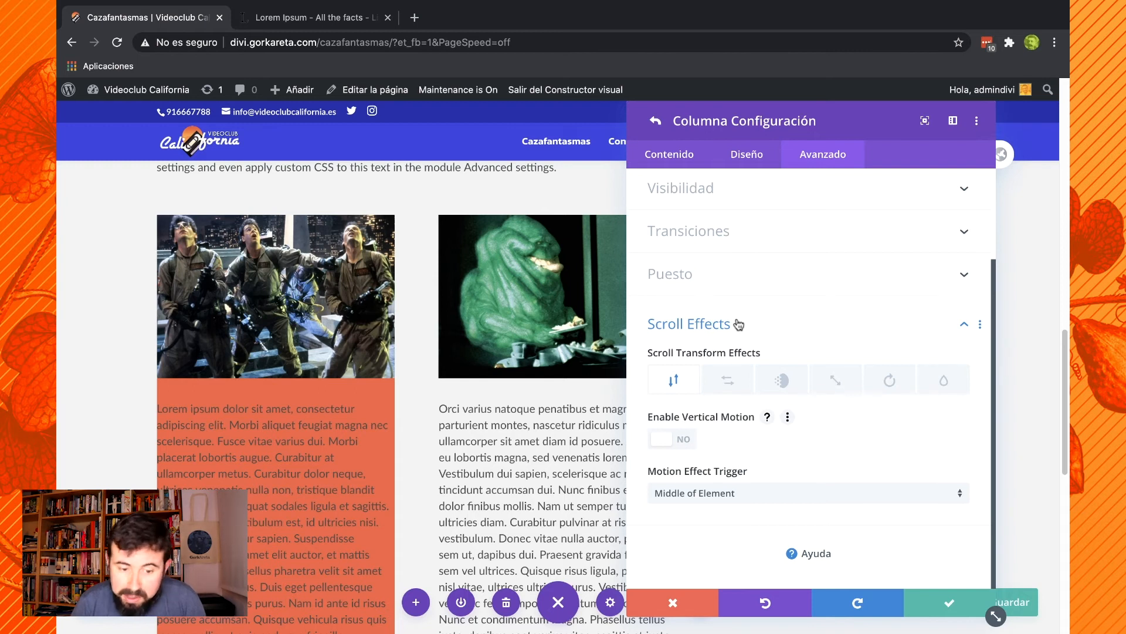
Try the horizontal motion scroll effect on the first column, preview it on the page, and disable it again.
{"action": "left_click", "coordinate": [734, 383]}
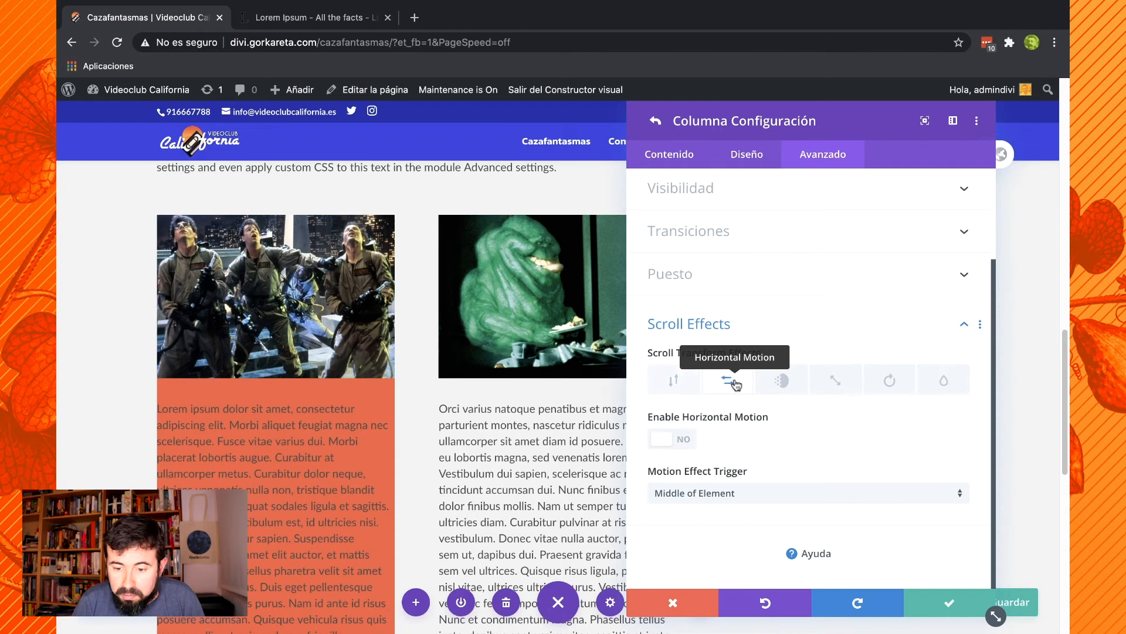
{"action": "left_click", "coordinate": [681, 445]}
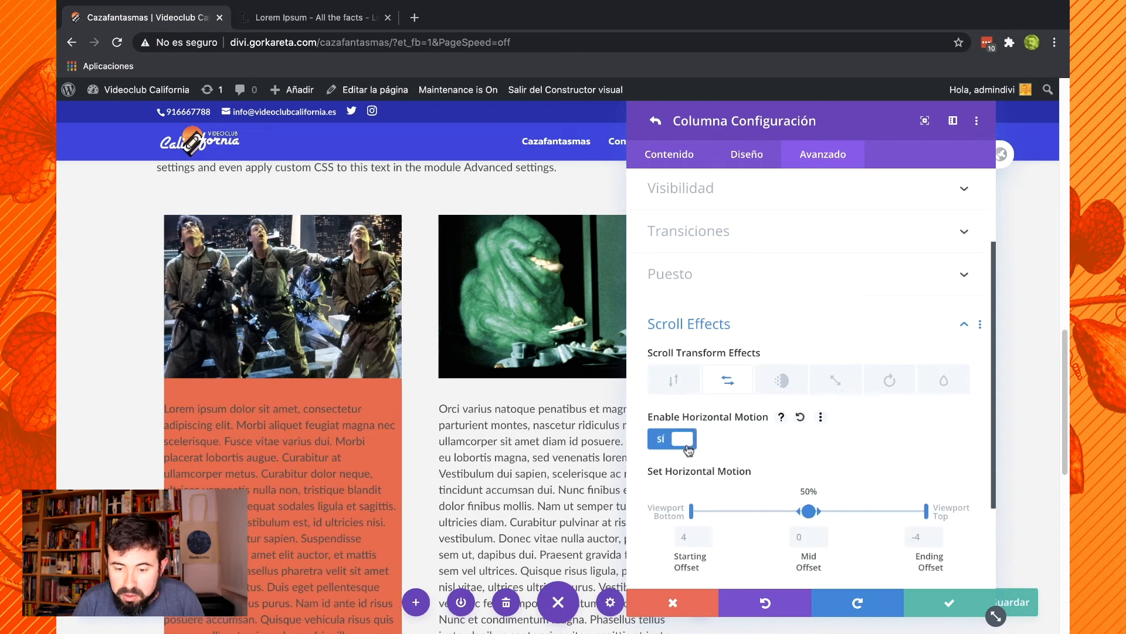
{"action": "scroll", "coordinate": [372, 365], "scroll_direction": "down", "scroll_amount": 4}
{"action": "scroll", "coordinate": [372, 365], "scroll_direction": "up", "scroll_amount": 5}
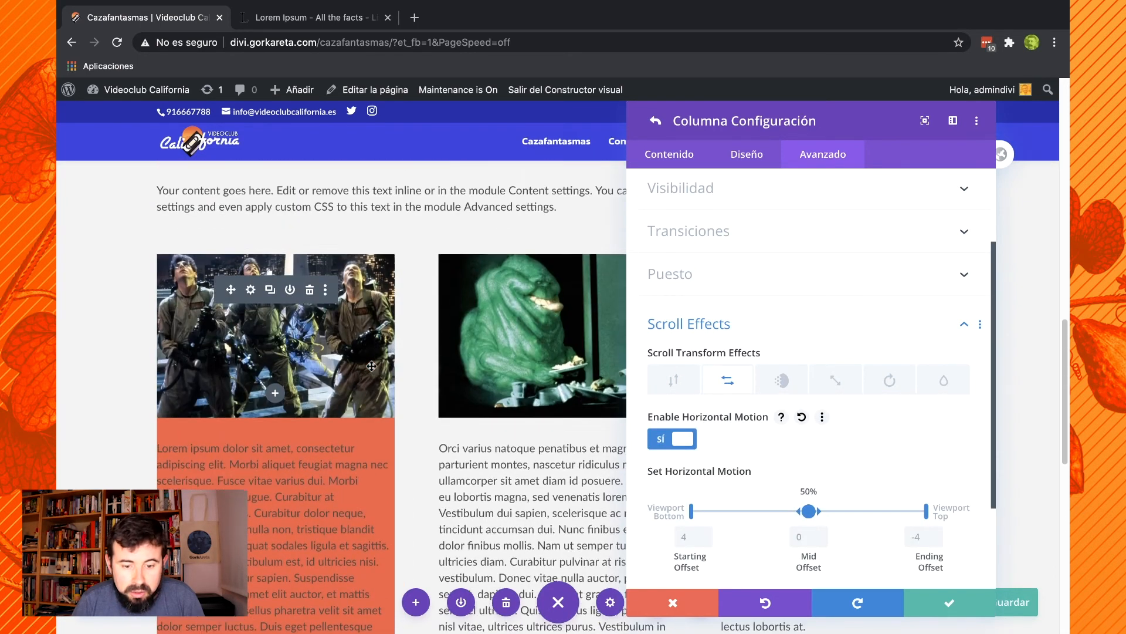
{"action": "scroll", "coordinate": [456, 433], "scroll_direction": "down", "scroll_amount": 3}
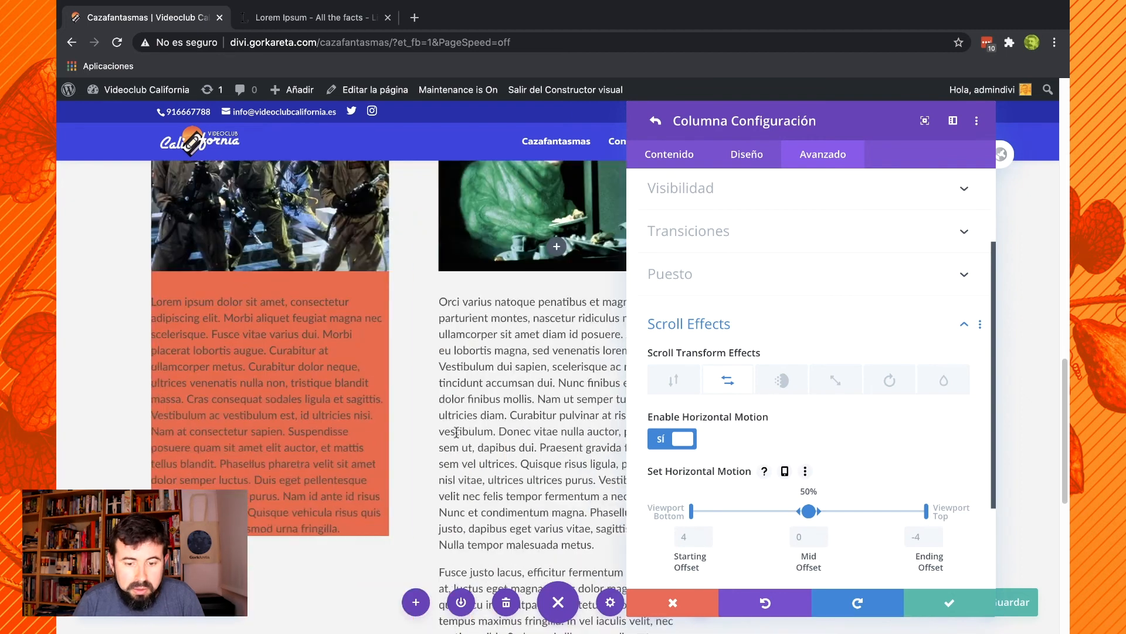
{"action": "scroll", "coordinate": [456, 432], "scroll_direction": "up", "scroll_amount": 2}
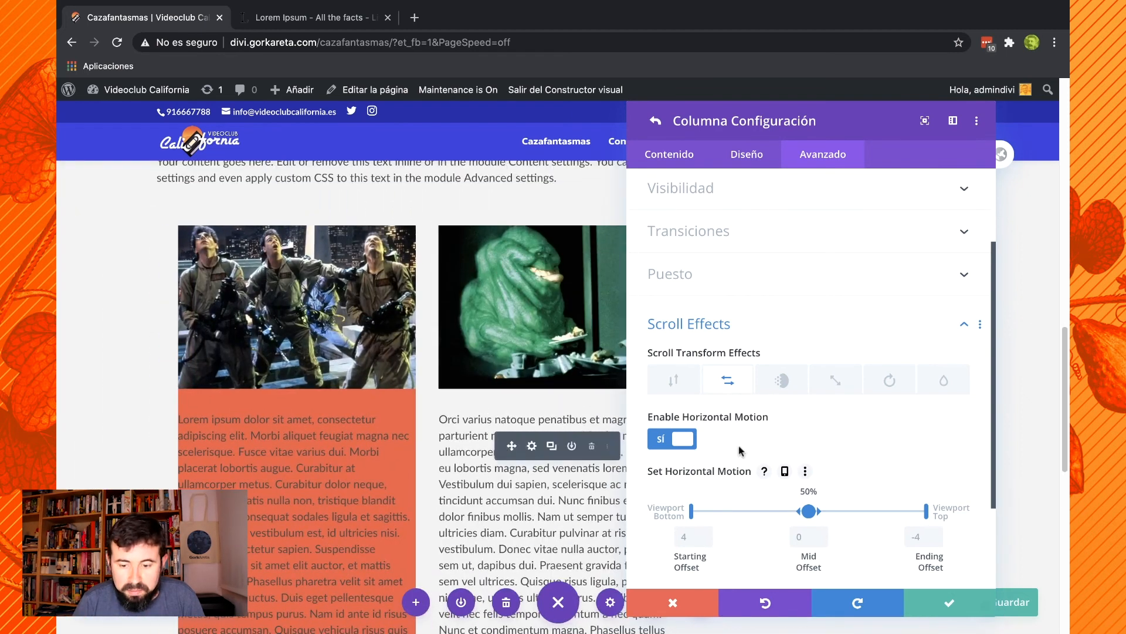
{"action": "left_click", "coordinate": [653, 438]}
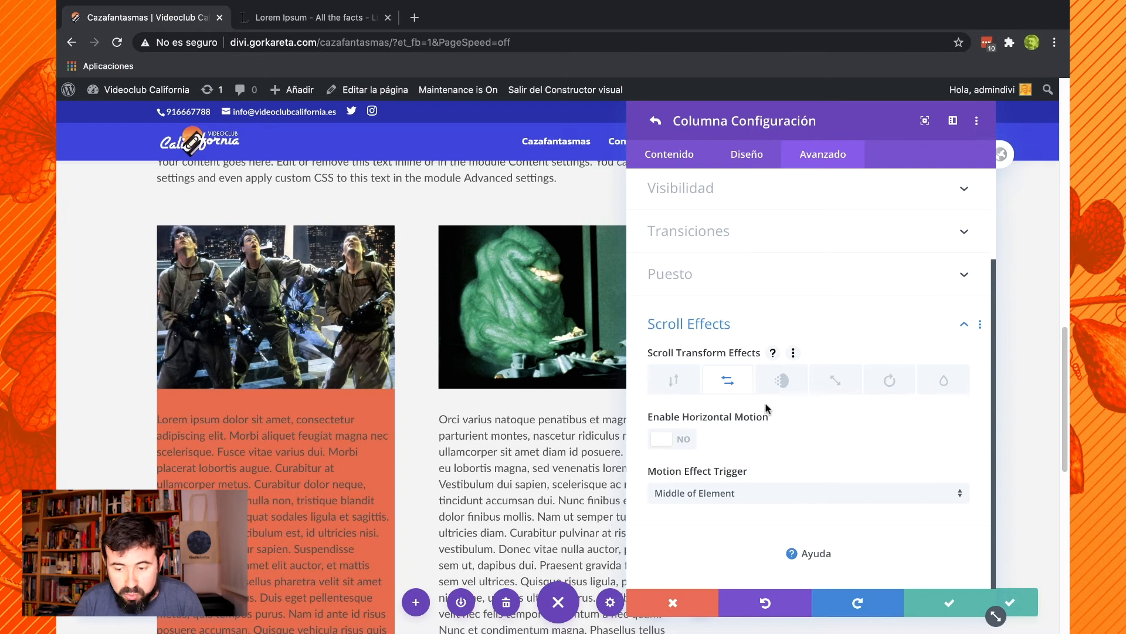
Return to the row settings and reopen the first column's settings.
{"action": "scroll", "coordinate": [767, 403], "scroll_direction": "up", "scroll_amount": 2}
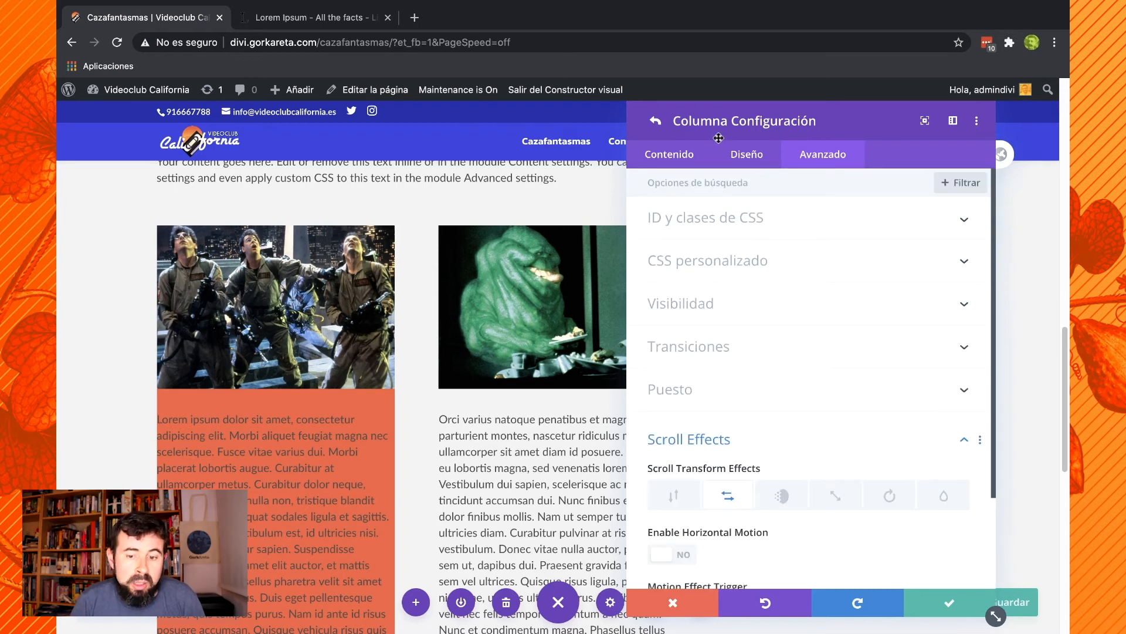
{"action": "left_click", "coordinate": [656, 126]}
{"action": "left_click_drag", "start_coordinate": [804, 125], "coordinate": [790, 169]}
{"action": "left_click", "coordinate": [838, 334]}
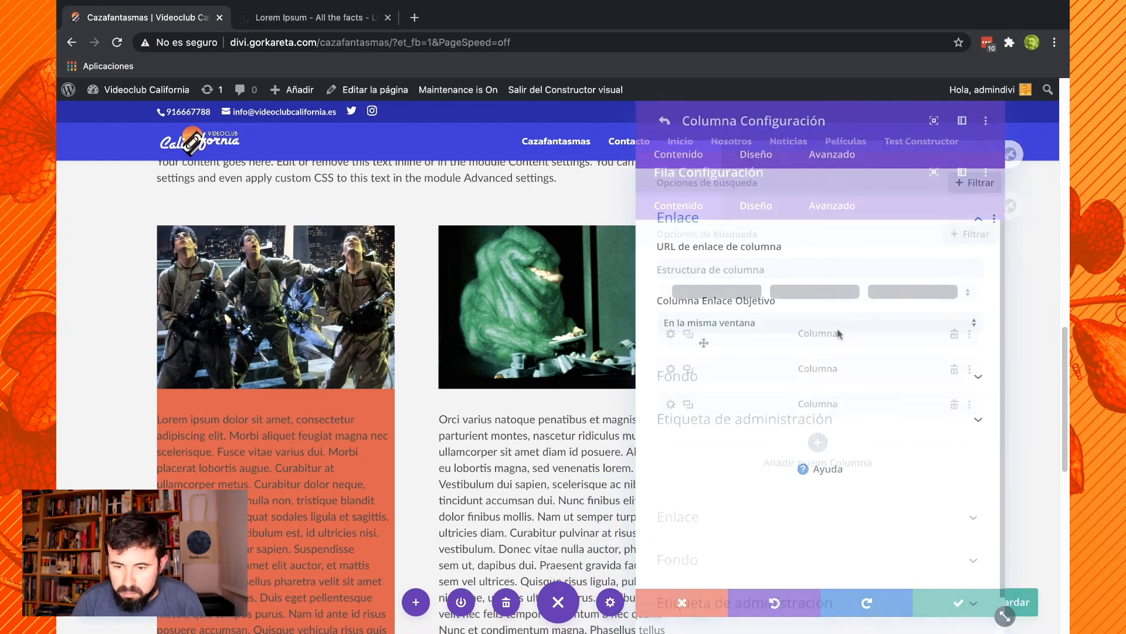
Set the second column's background color to yellow and the third column's to blue, and return to the row settings.
{"action": "left_click", "coordinate": [774, 383]}
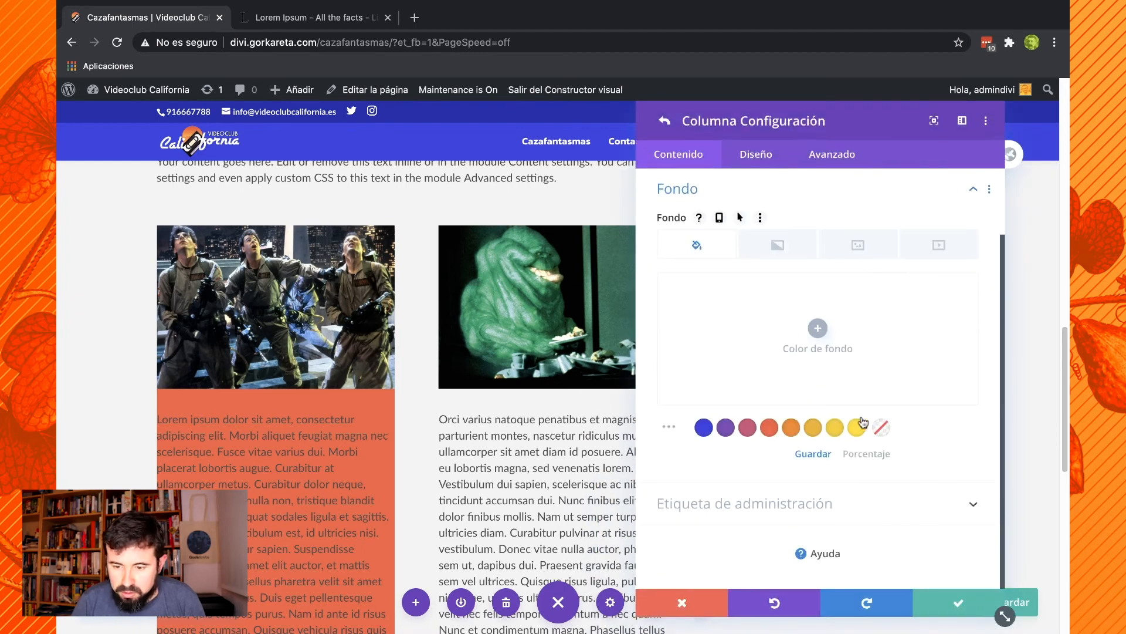
{"action": "left_click", "coordinate": [856, 427]}
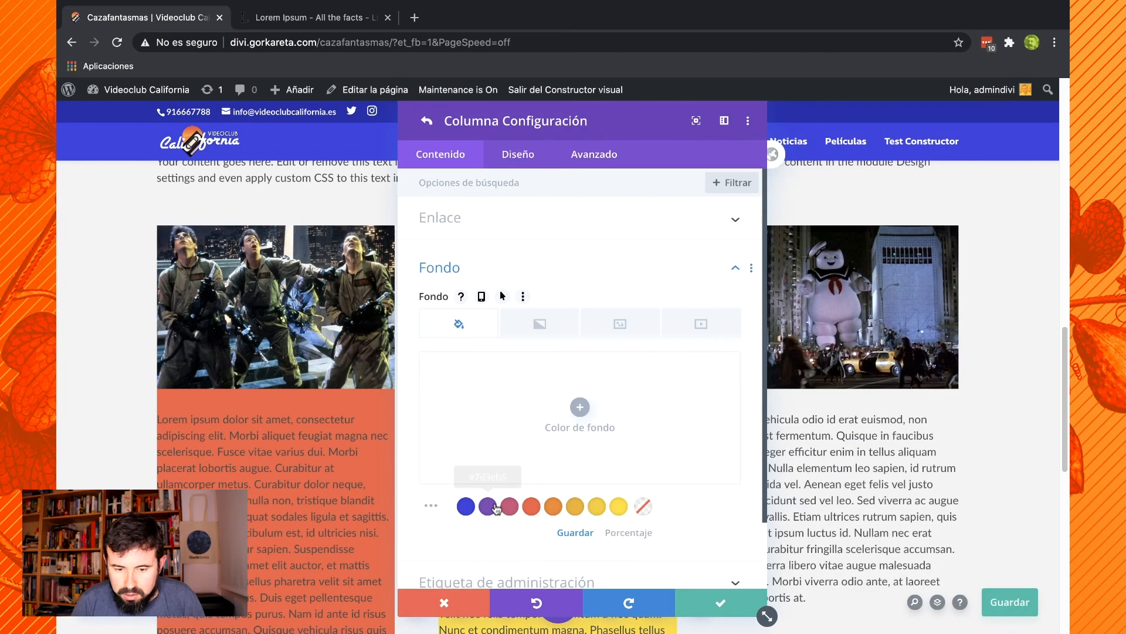
{"action": "left_click", "coordinate": [466, 507]}
{"action": "left_click", "coordinate": [426, 121]}
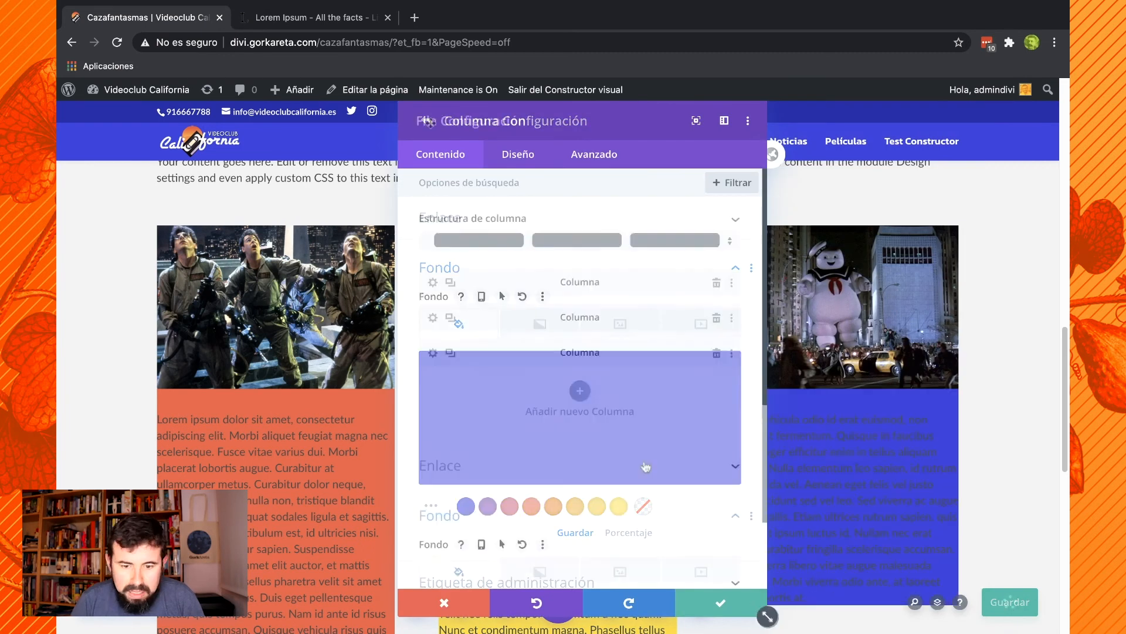
{"action": "left_click_drag", "start_coordinate": [554, 123], "coordinate": [688, 360]}
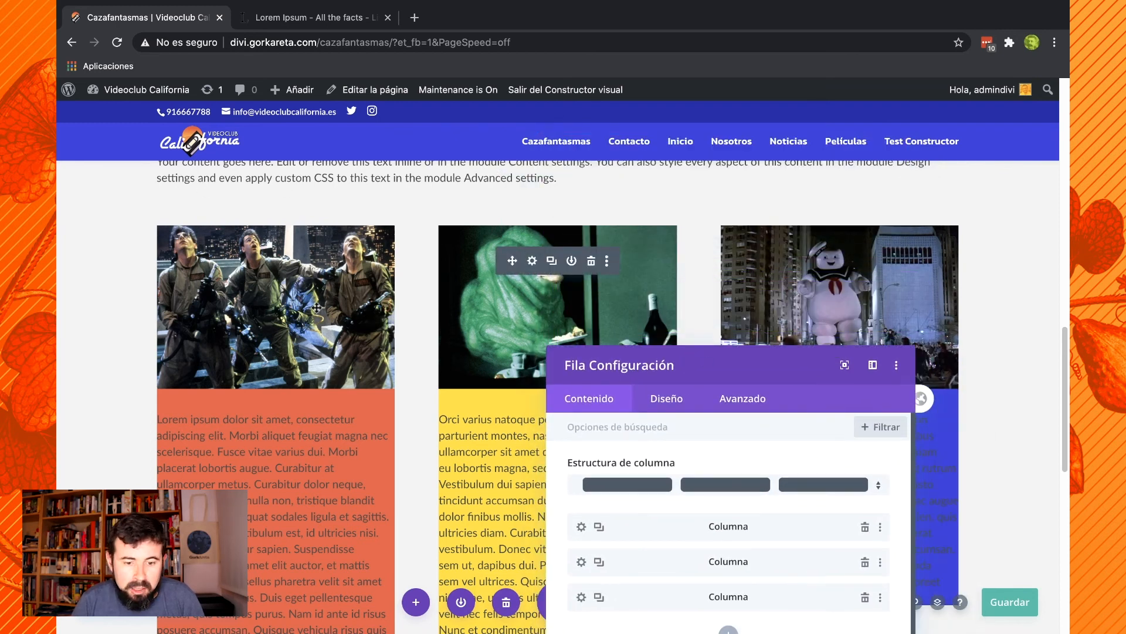
Try custom gutter spacing of 4, 2 and 1 between the row's columns, and turn the custom gutter width off again.
{"action": "left_click", "coordinate": [663, 412]}
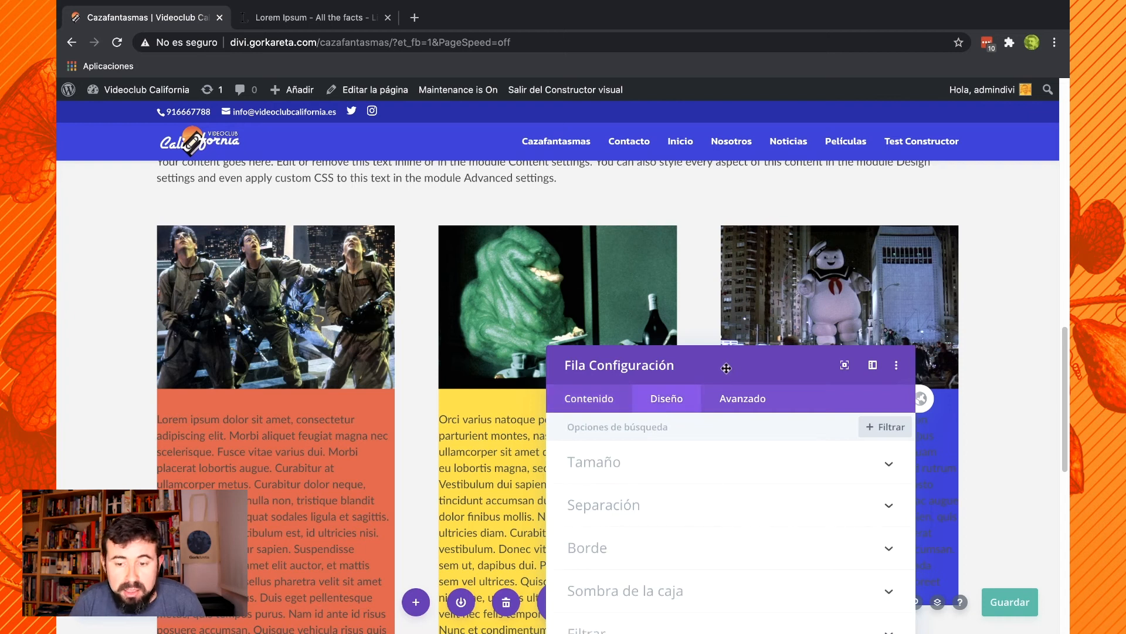
{"action": "left_click_drag", "start_coordinate": [727, 368], "coordinate": [762, 177]}
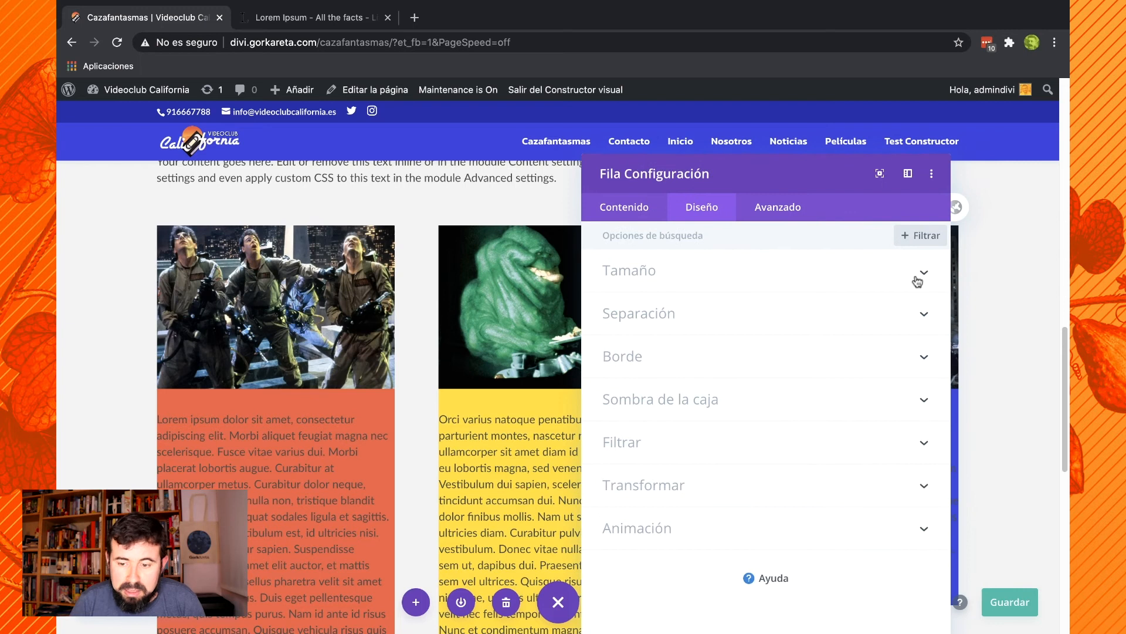
{"action": "left_click", "coordinate": [924, 276]}
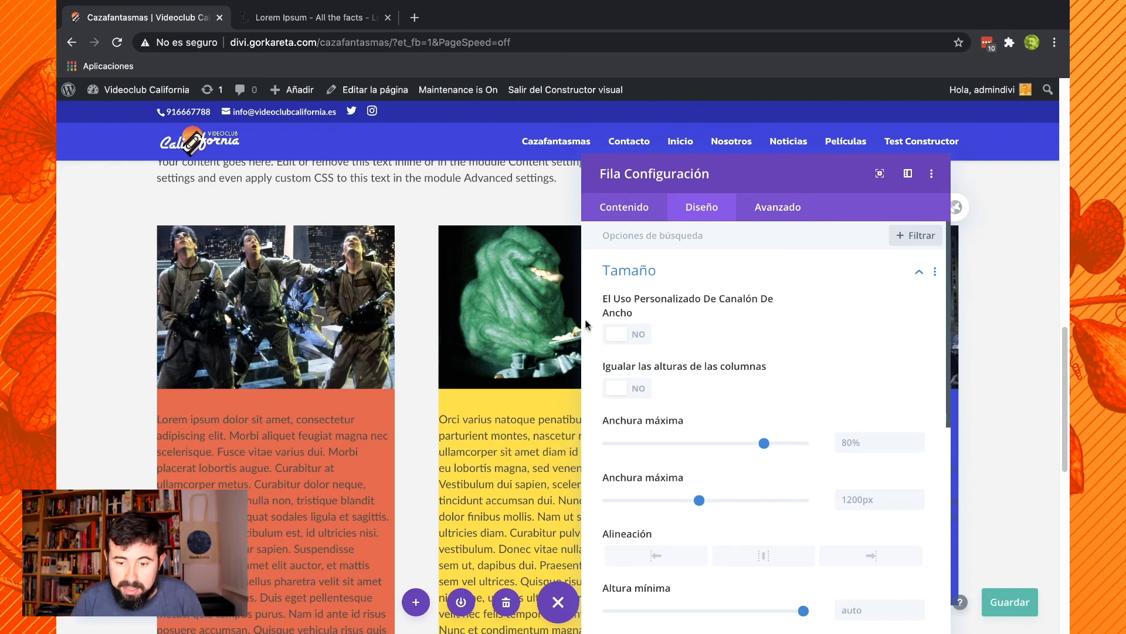
{"action": "left_click", "coordinate": [643, 334]}
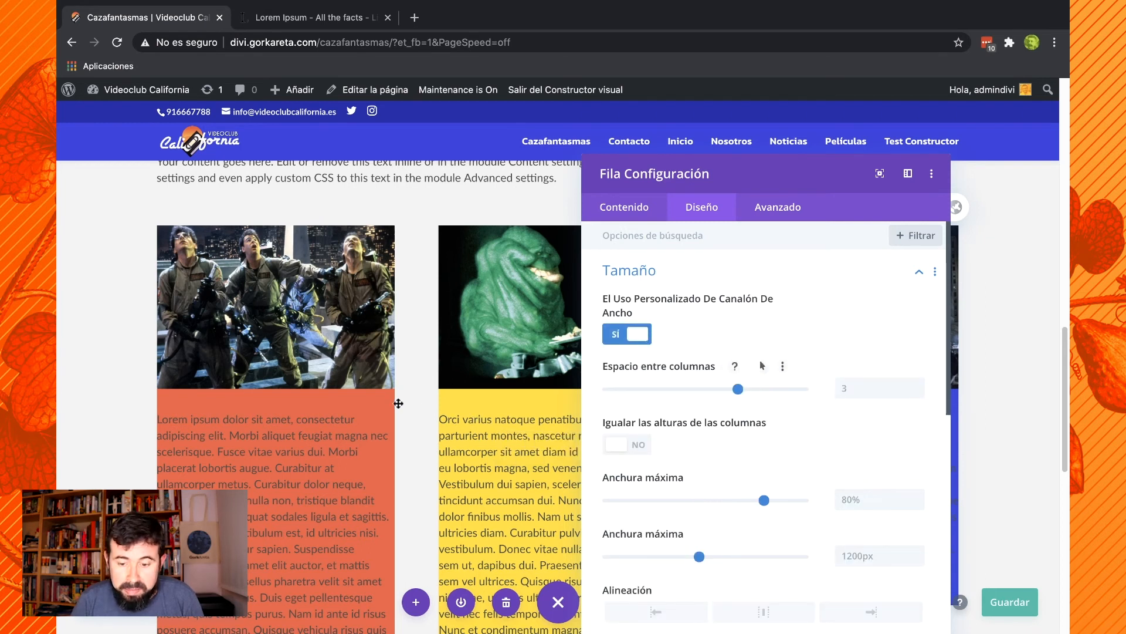
{"action": "left_click", "coordinate": [796, 392]}
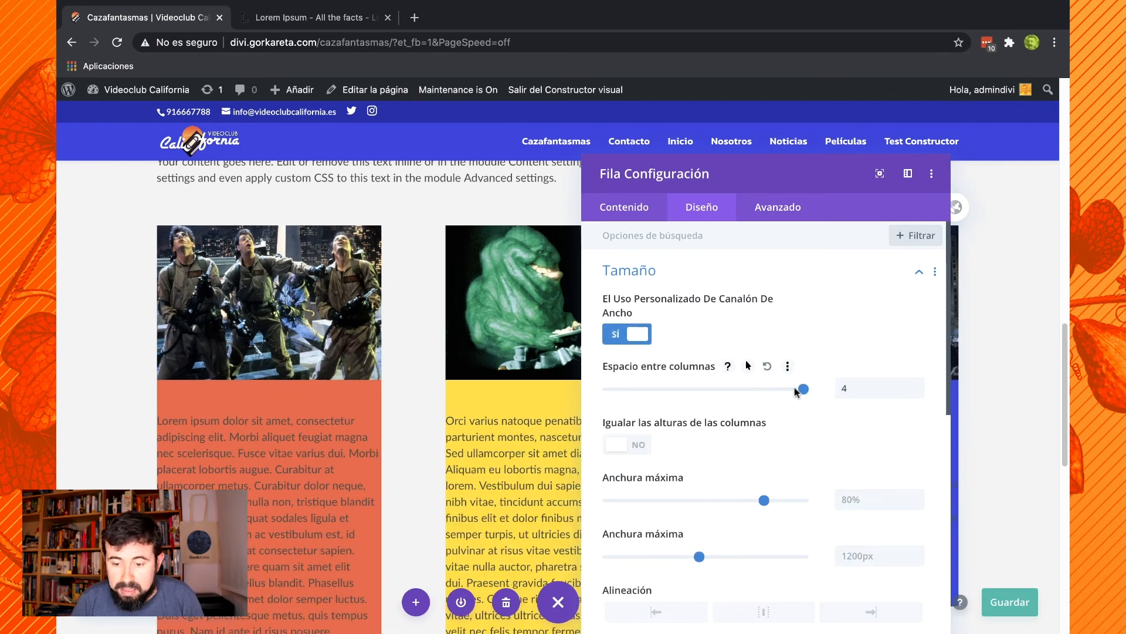
{"action": "left_click", "coordinate": [679, 389]}
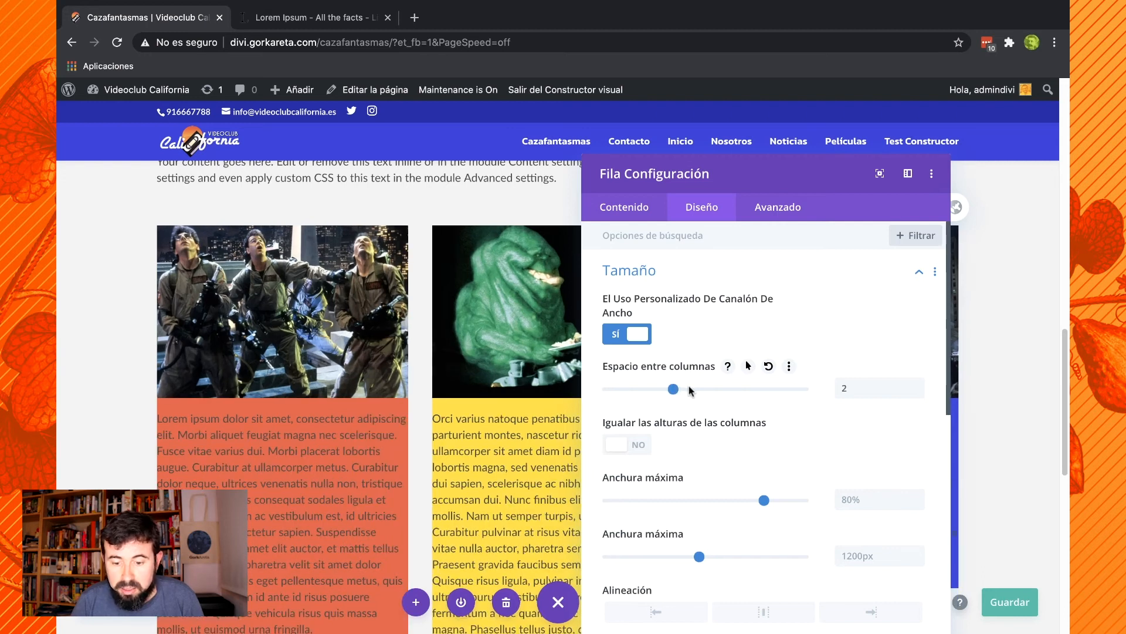
{"action": "left_click", "coordinate": [608, 389]}
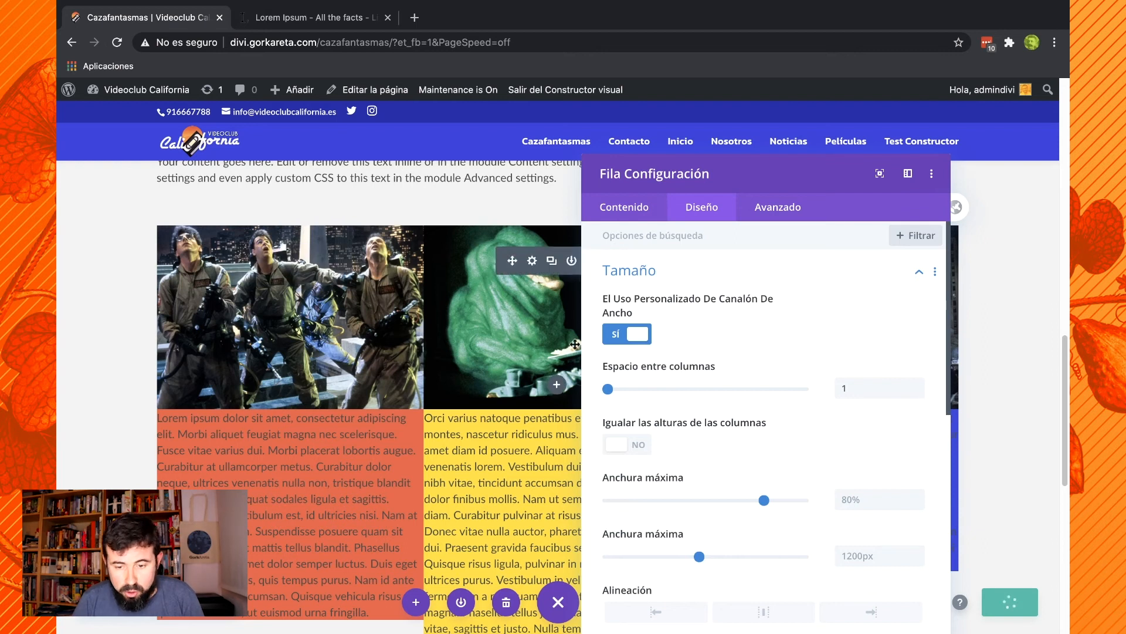
{"action": "left_click", "coordinate": [621, 339]}
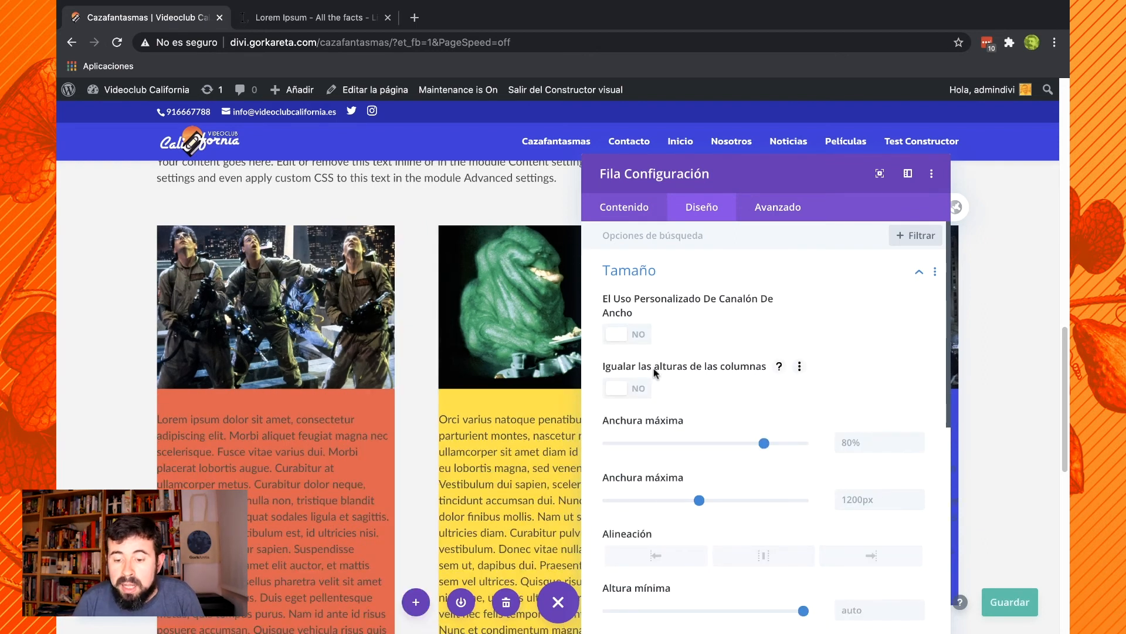
Compare the heights of the three colored columns and enable Igualar las alturas de las columnas for the row.
{"action": "scroll", "coordinate": [413, 354], "scroll_direction": "down", "scroll_amount": 5}
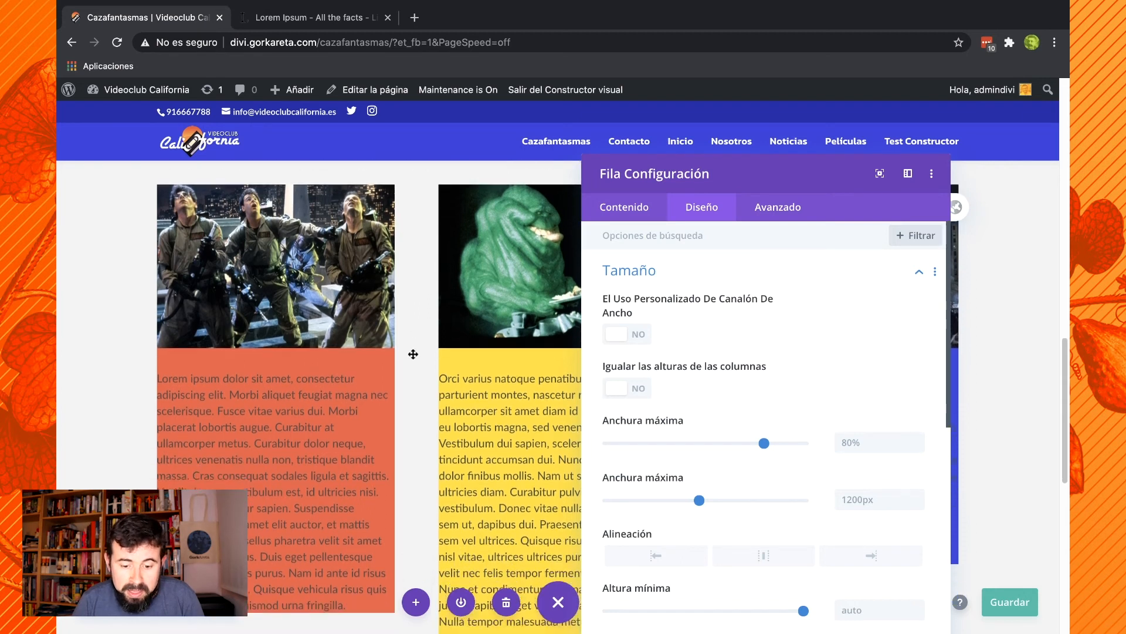
{"action": "left_click_drag", "start_coordinate": [780, 180], "coordinate": [555, 546]}
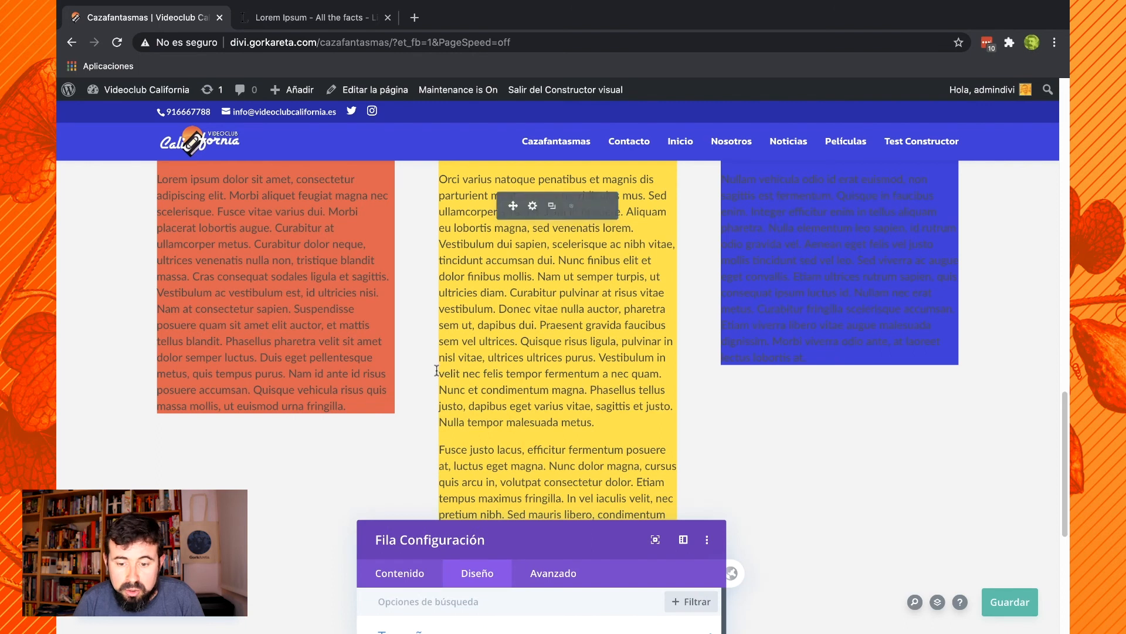
{"action": "scroll", "coordinate": [526, 402], "scroll_direction": "down", "scroll_amount": 1}
{"action": "scroll", "coordinate": [526, 401], "scroll_direction": "down", "scroll_amount": 5}
{"action": "scroll", "coordinate": [556, 422], "scroll_direction": "up", "scroll_amount": 3}
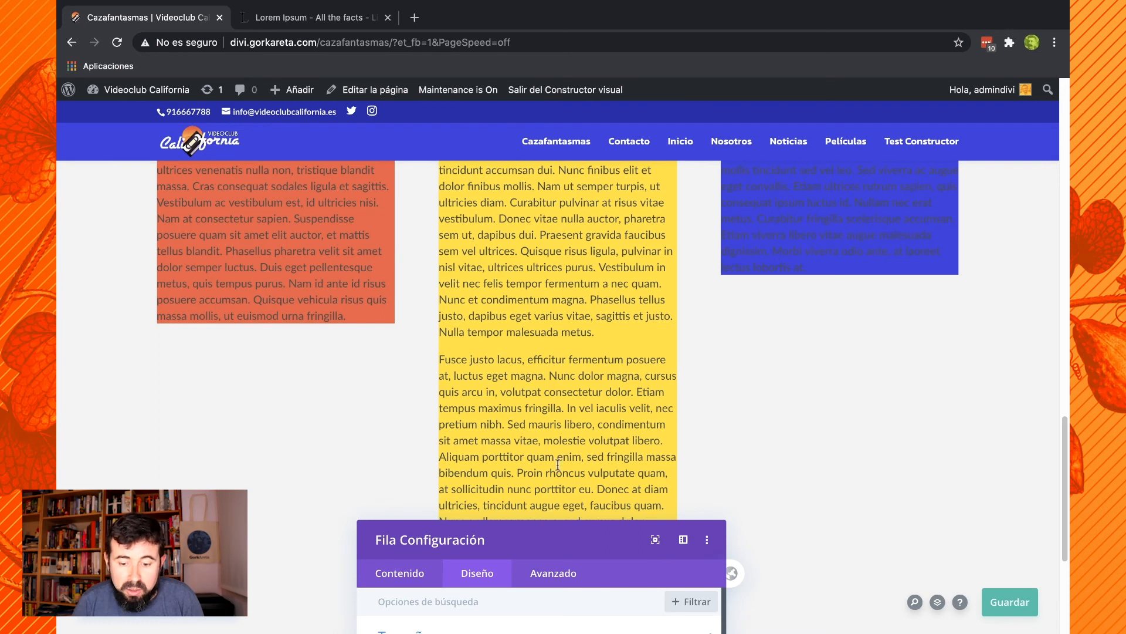
{"action": "left_click_drag", "start_coordinate": [582, 549], "coordinate": [874, 214]}
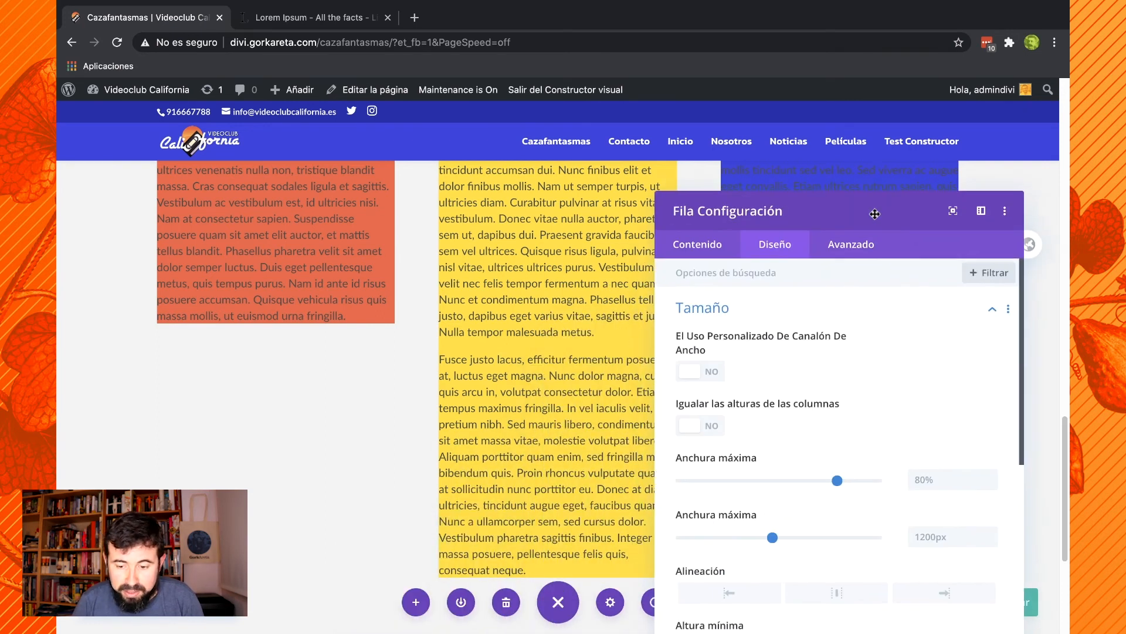
{"action": "left_click", "coordinate": [716, 425]}
{"action": "left_click_drag", "start_coordinate": [848, 209], "coordinate": [439, 365]}
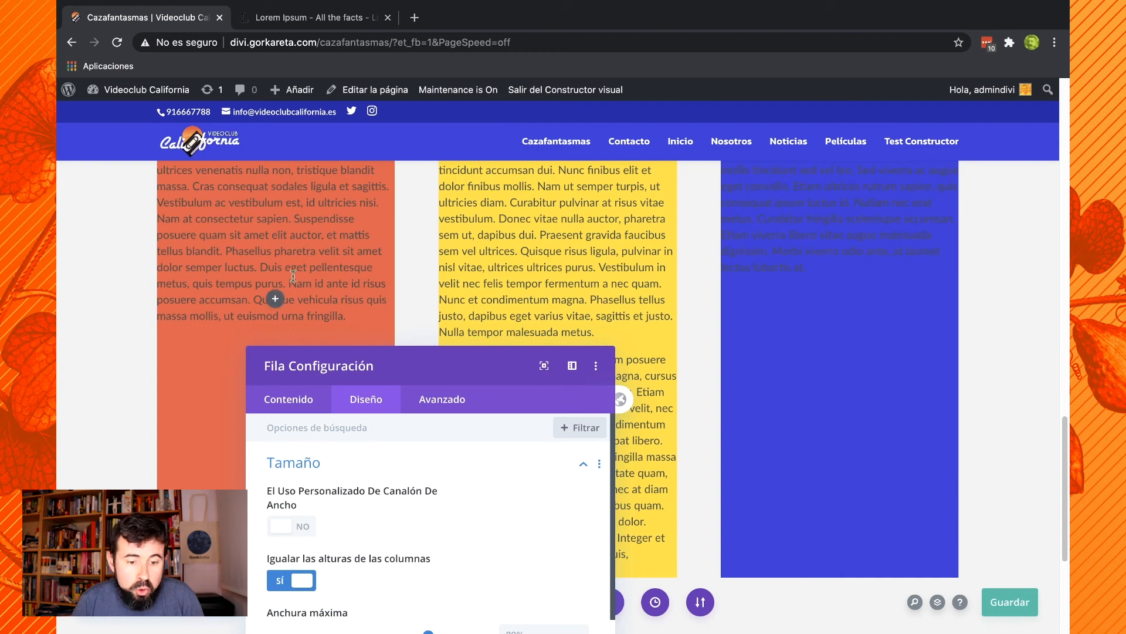
{"action": "left_click_drag", "start_coordinate": [436, 365], "coordinate": [819, 173]}
Try a 900 px maximum width on the row, clear it, and review the alignment and height options.
{"action": "scroll", "coordinate": [554, 377], "scroll_direction": "down", "scroll_amount": 1}
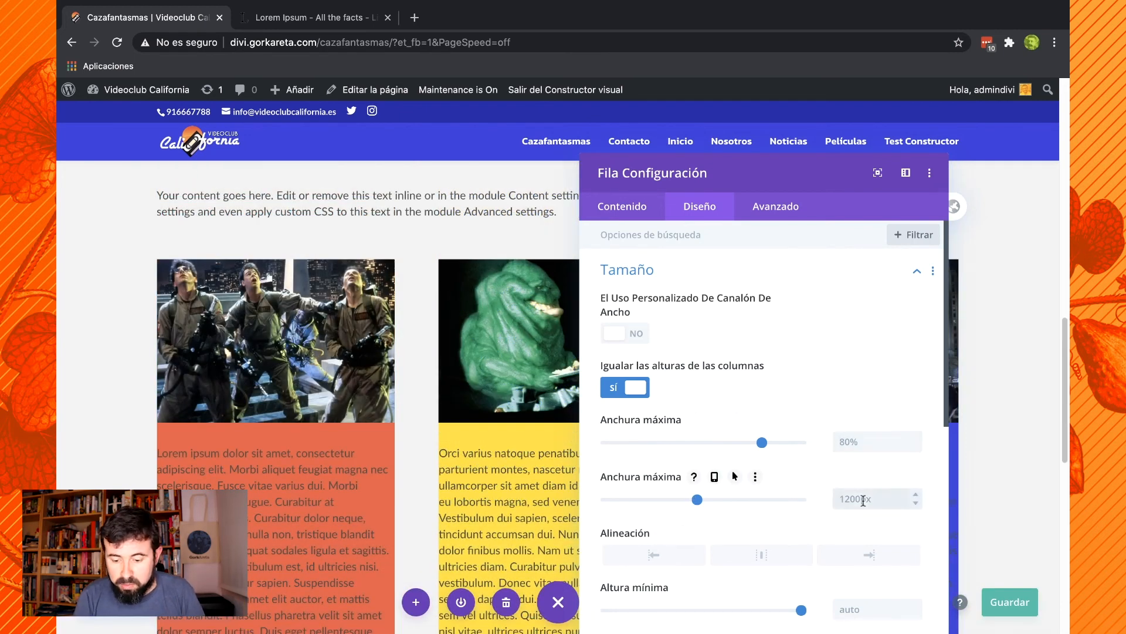
{"action": "triple_click", "coordinate": [863, 498]}
{"action": "type", "text": "900"}
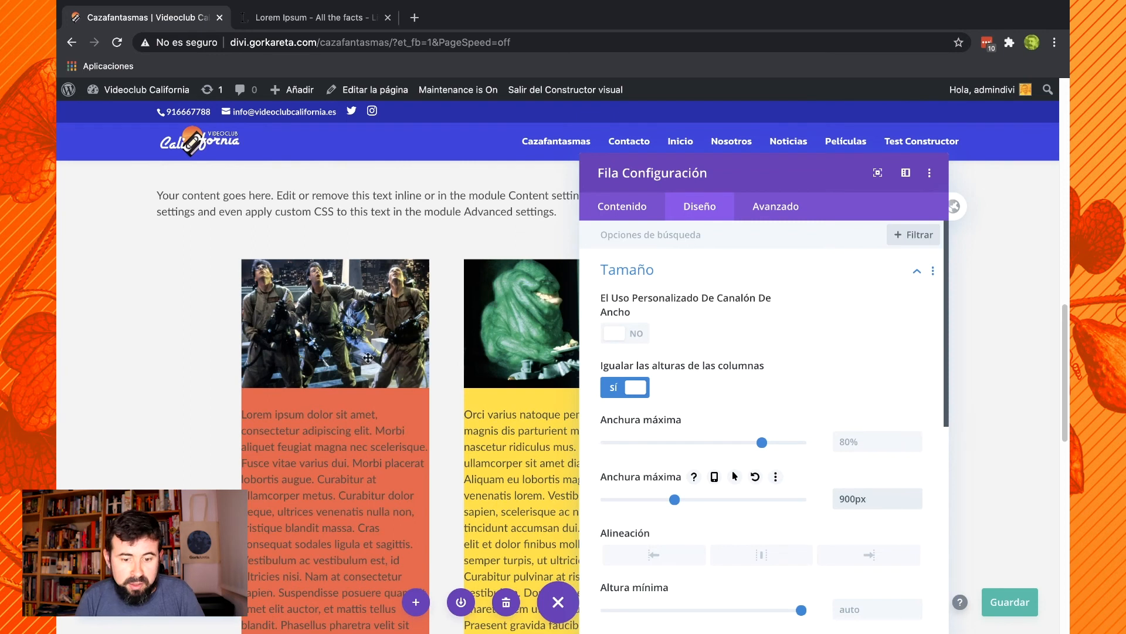
{"action": "triple_click", "coordinate": [869, 499]}
{"action": "key", "text": "BackSpace"}
{"action": "scroll", "coordinate": [751, 458], "scroll_direction": "down", "scroll_amount": 1}
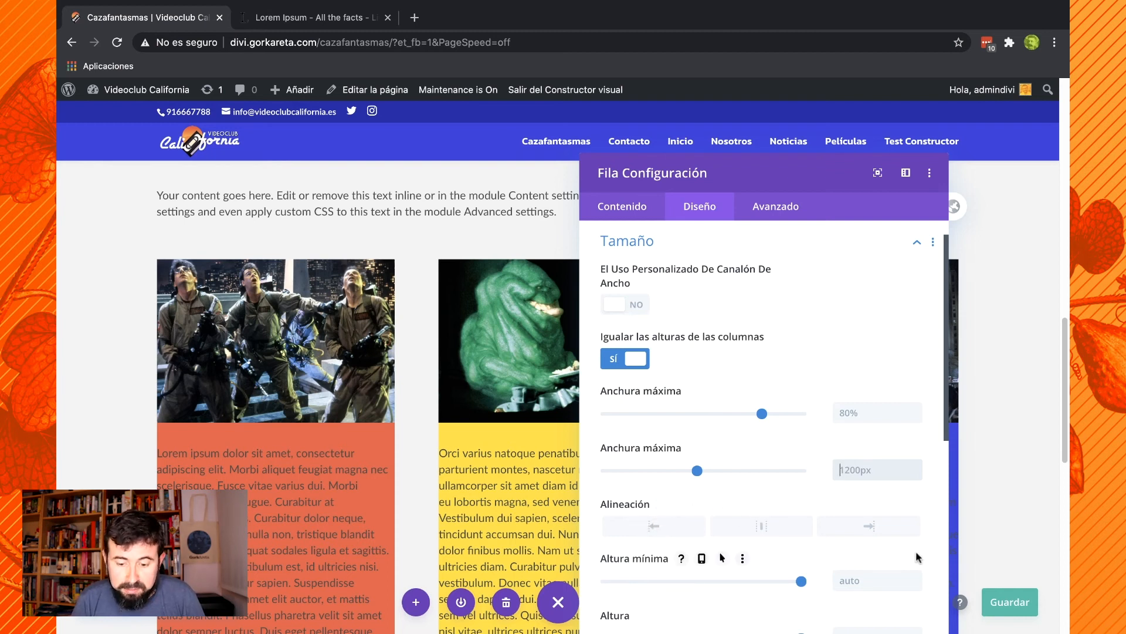
{"action": "scroll", "coordinate": [807, 520], "scroll_direction": "down", "scroll_amount": 3}
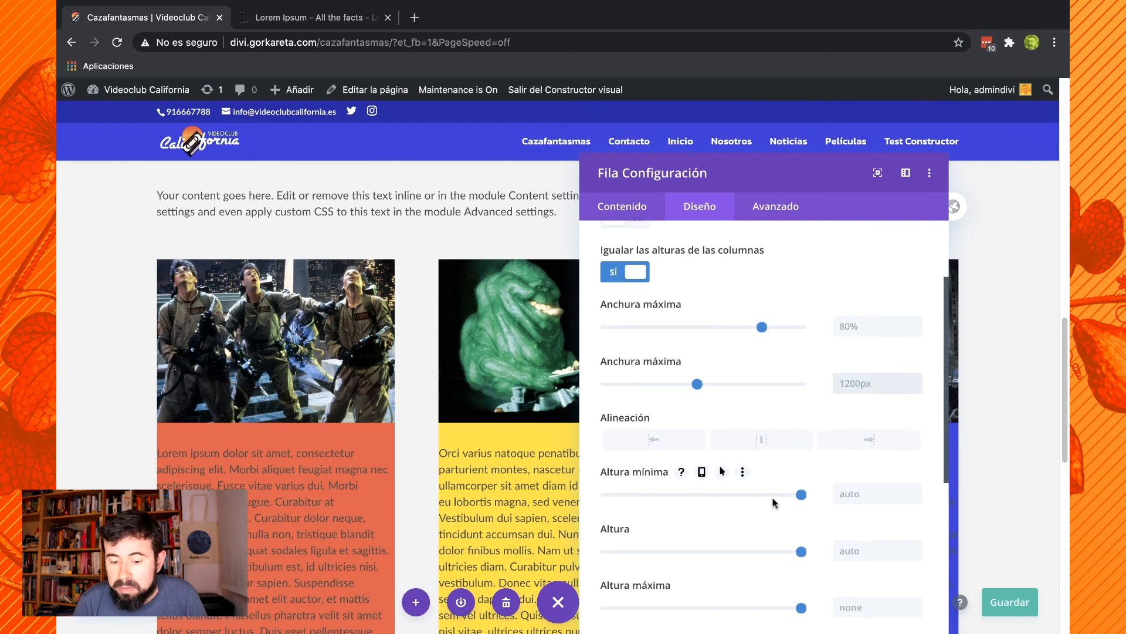
{"action": "scroll", "coordinate": [775, 504], "scroll_direction": "down", "scroll_amount": 2}
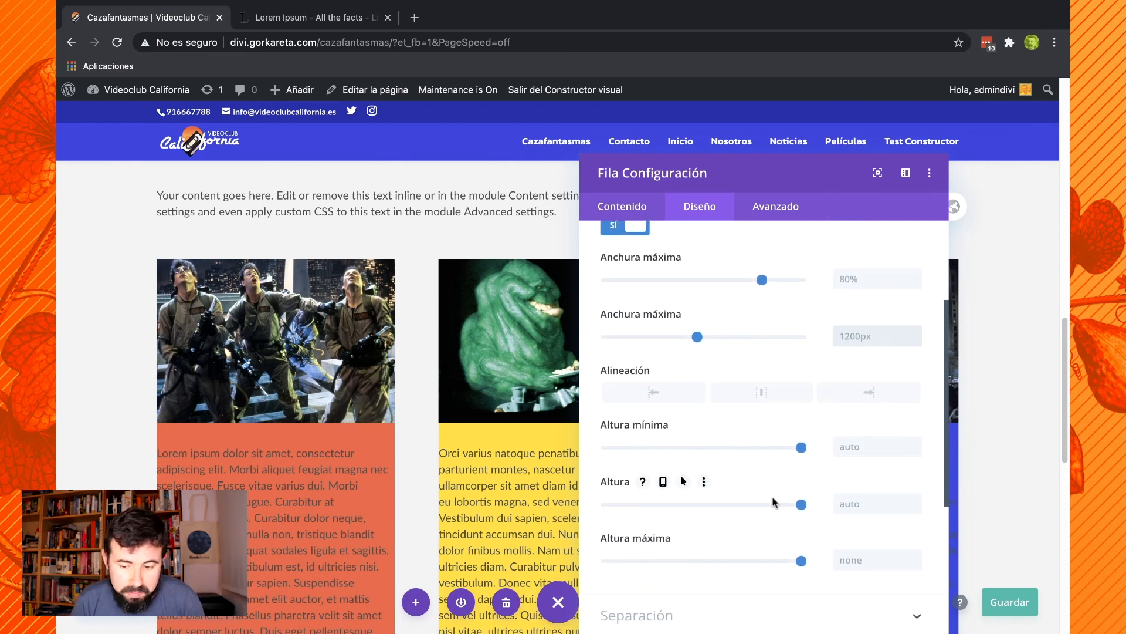
{"action": "scroll", "coordinate": [775, 499], "scroll_direction": "down", "scroll_amount": 2}
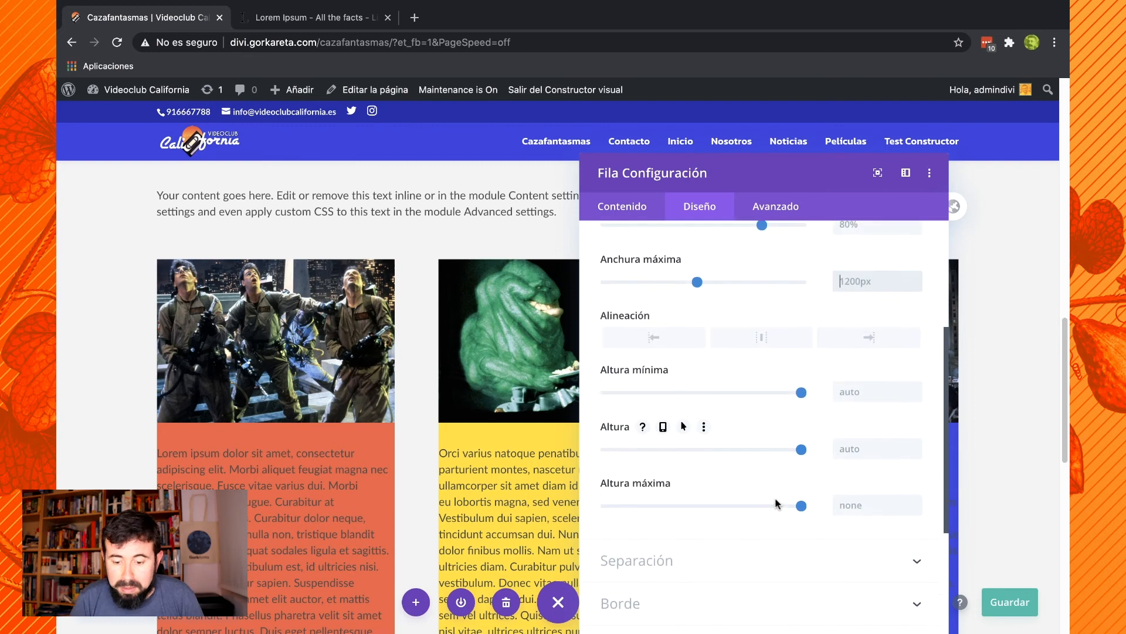
Try a 100 px top padding (Relleno Superior) on the row and clear the value again.
{"action": "left_click", "coordinate": [825, 557]}
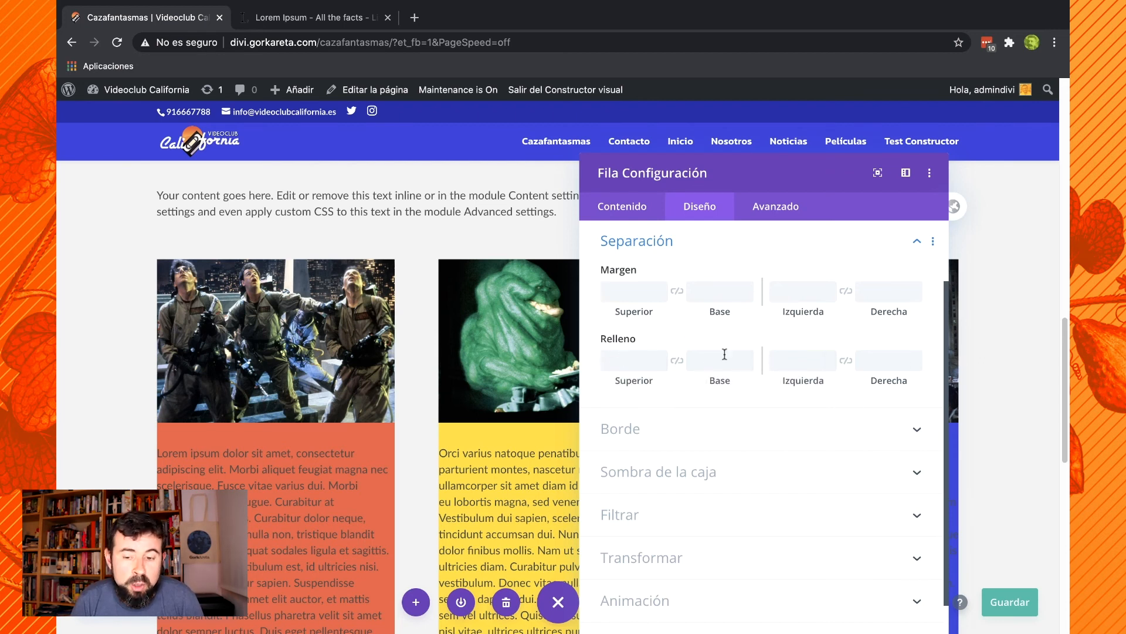
{"action": "left_click", "coordinate": [625, 359]}
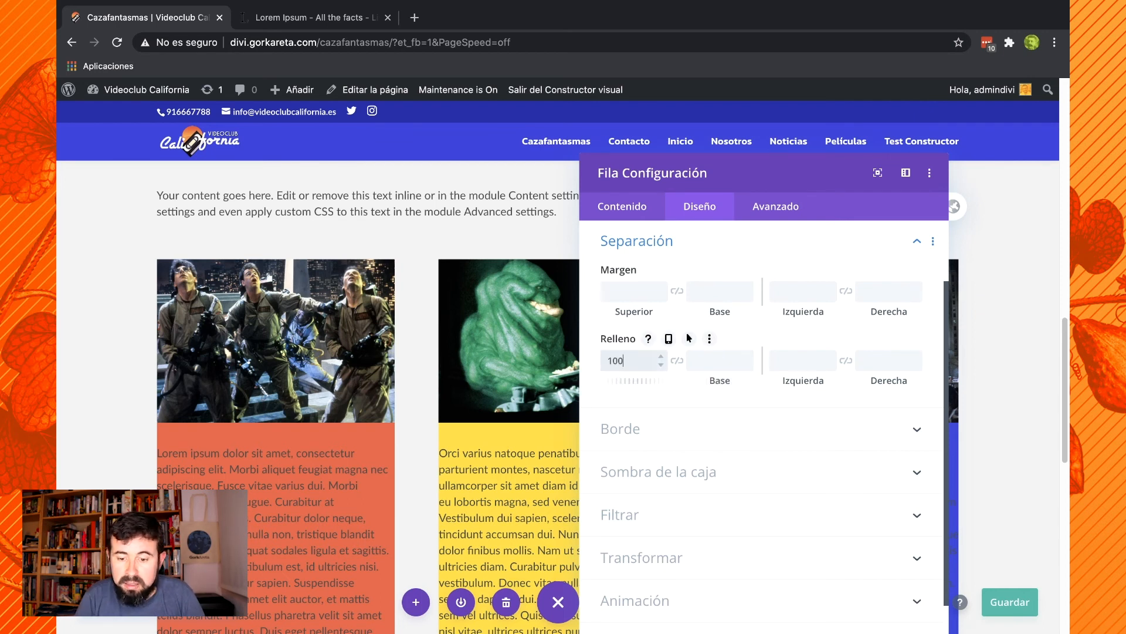
{"action": "type", "text": "100"}
{"action": "key", "text": "Tab"}
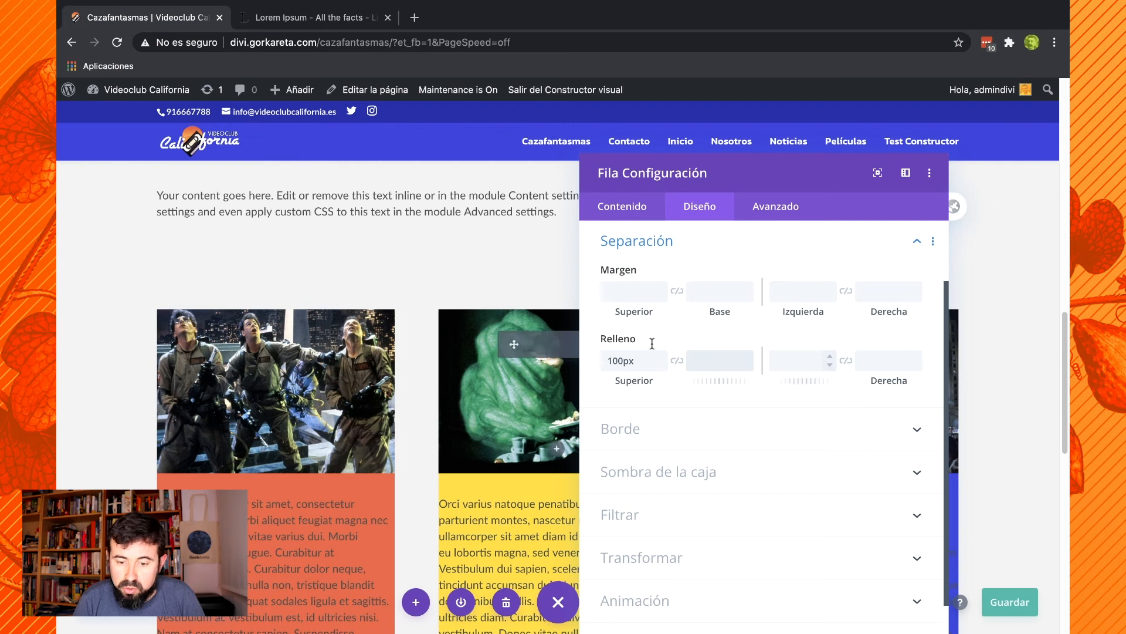
{"action": "double_click", "coordinate": [621, 359]}
{"action": "key", "text": "BackSpace"}
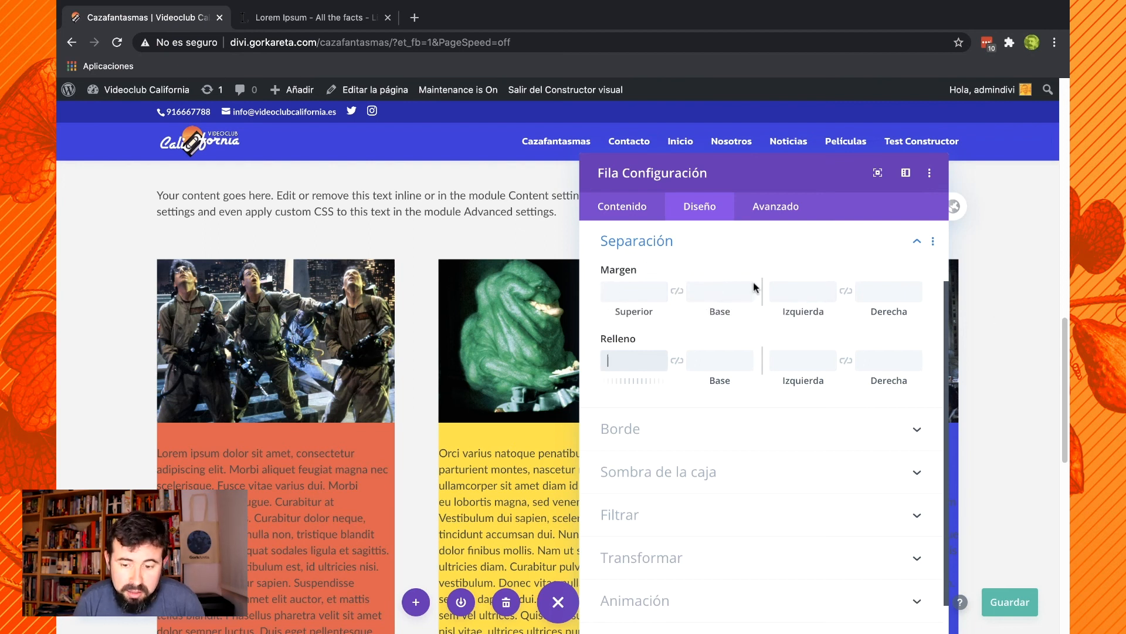
Set the row's top margin to 200 px and its top padding to 200 px.
{"action": "left_click", "coordinate": [623, 291]}
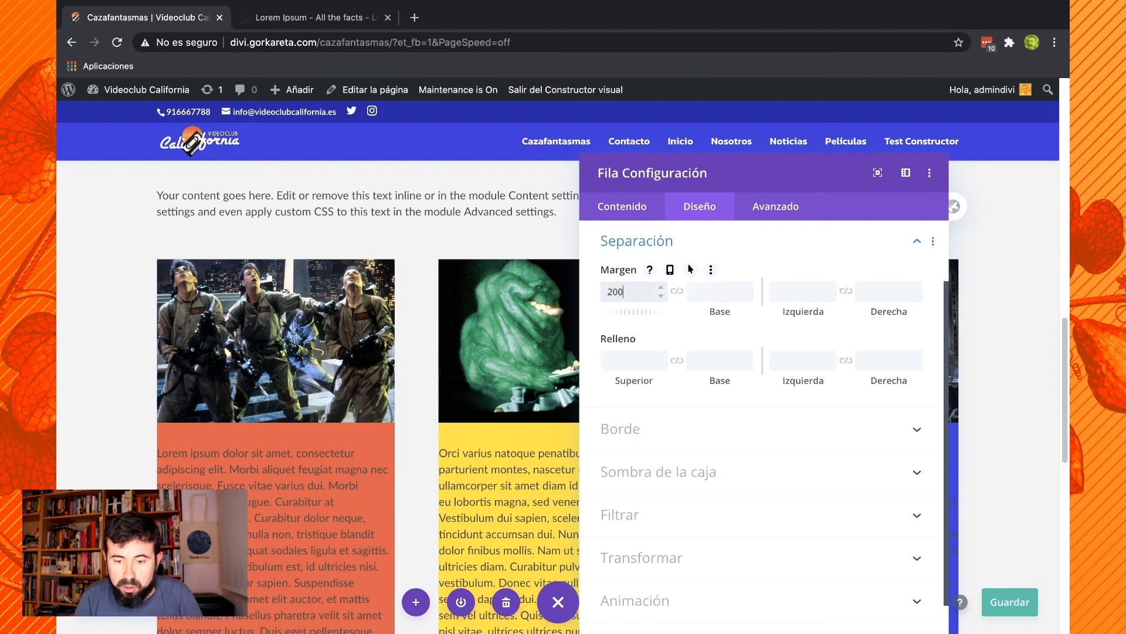
{"action": "left_click", "coordinate": [633, 358]}
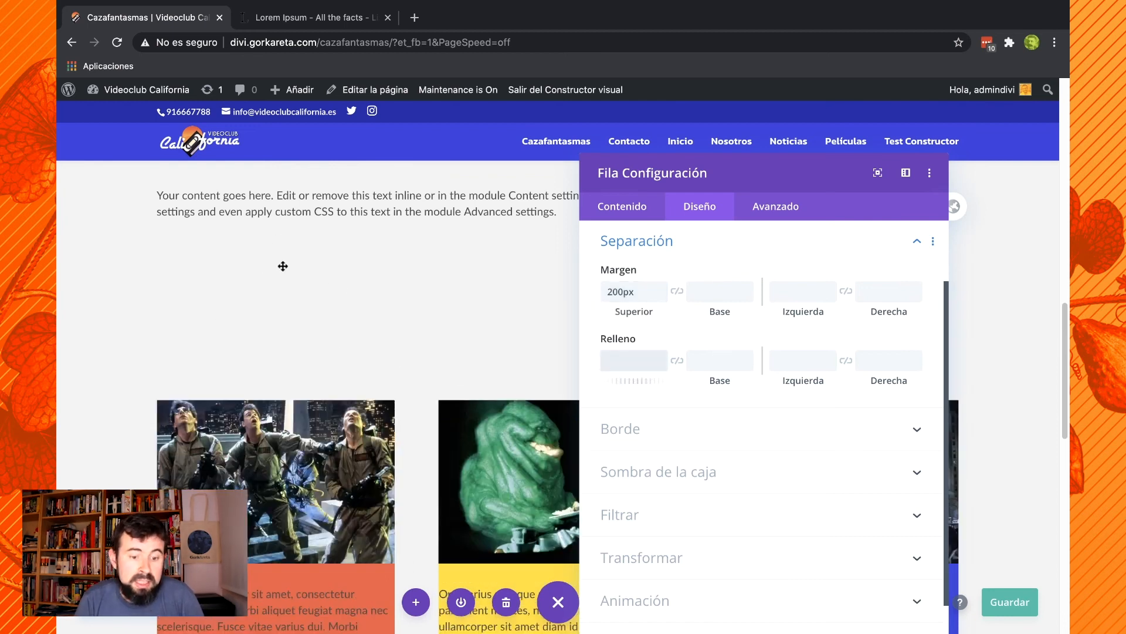
{"action": "right_click", "coordinate": [632, 296]}
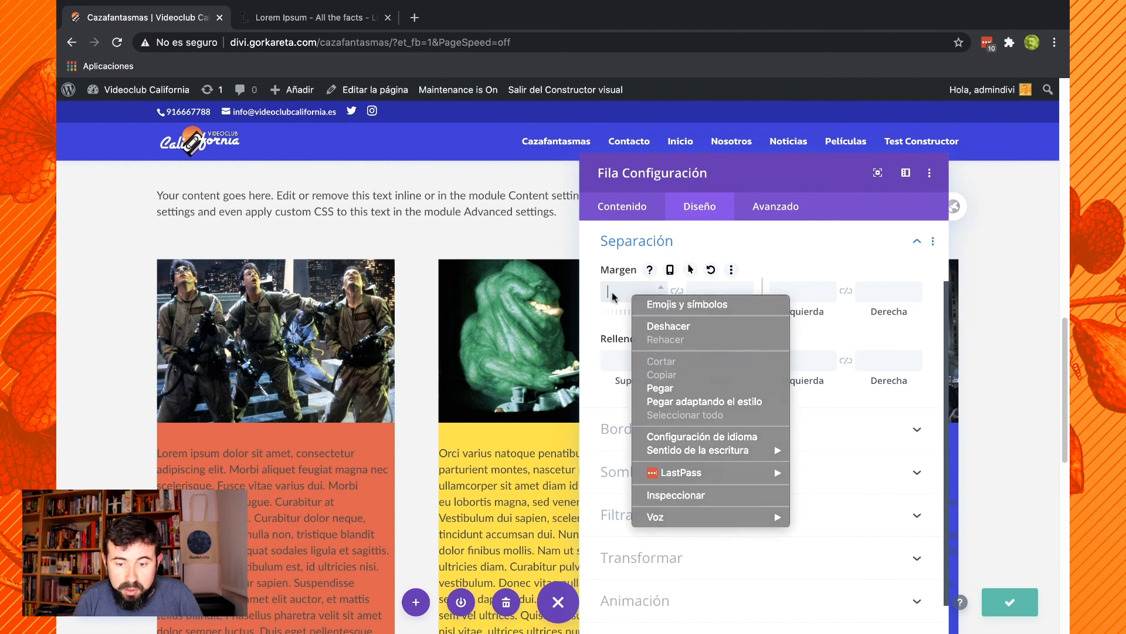
{"action": "left_click", "coordinate": [612, 293]}
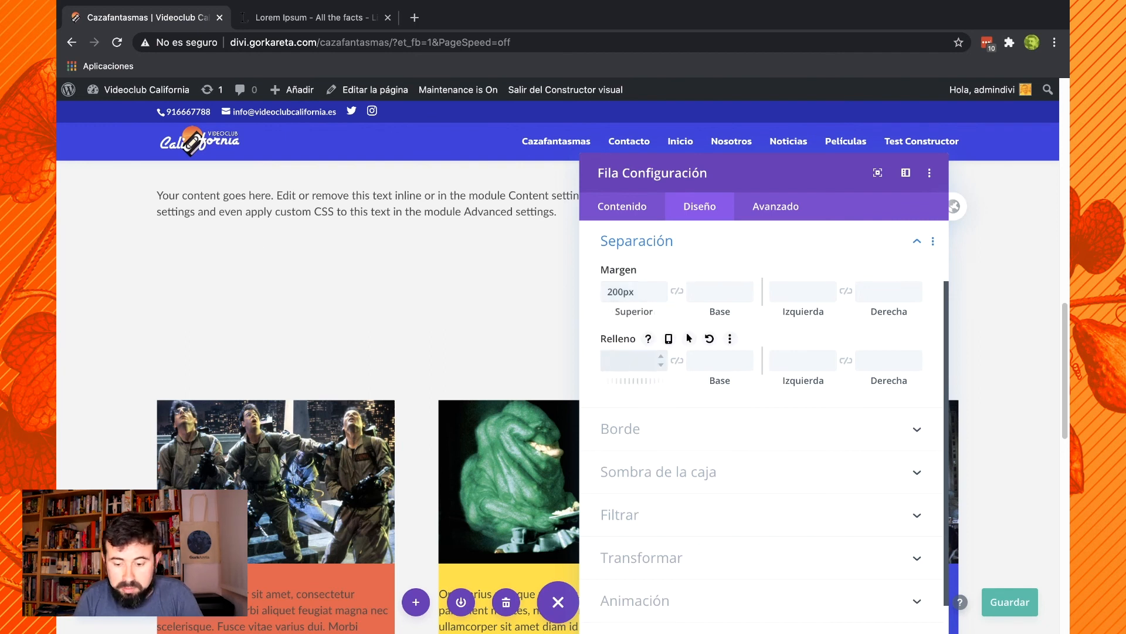
{"action": "left_click", "coordinate": [715, 288]}
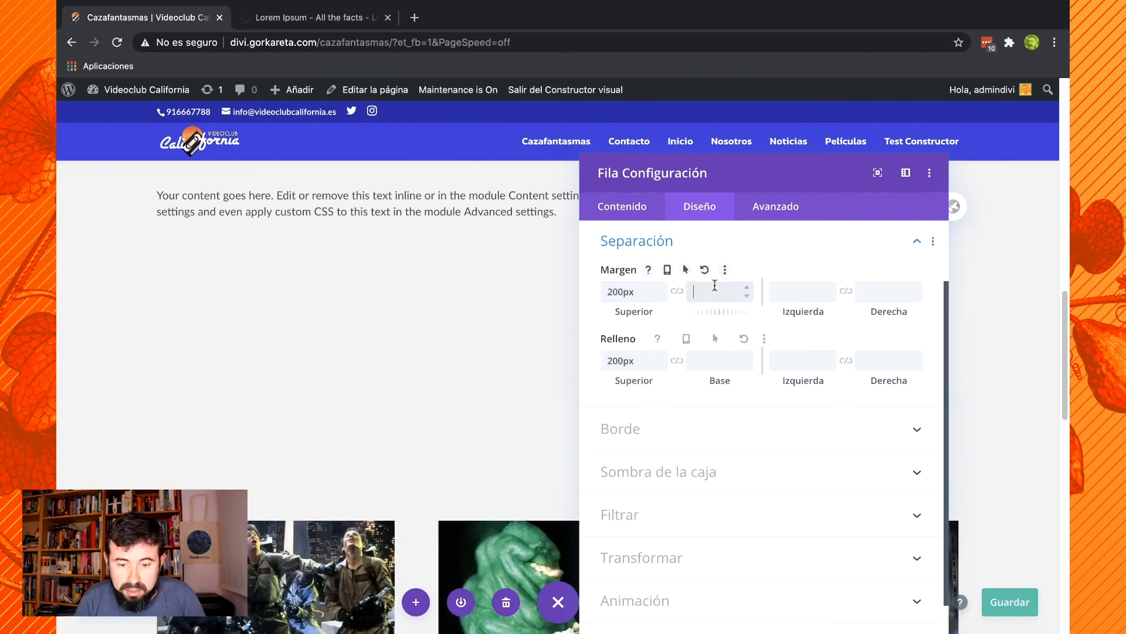
Set the row's background color to purple and return to its Separación settings.
{"action": "left_click", "coordinate": [640, 204]}
{"action": "scroll", "coordinate": [698, 444], "scroll_direction": "down", "scroll_amount": 1}
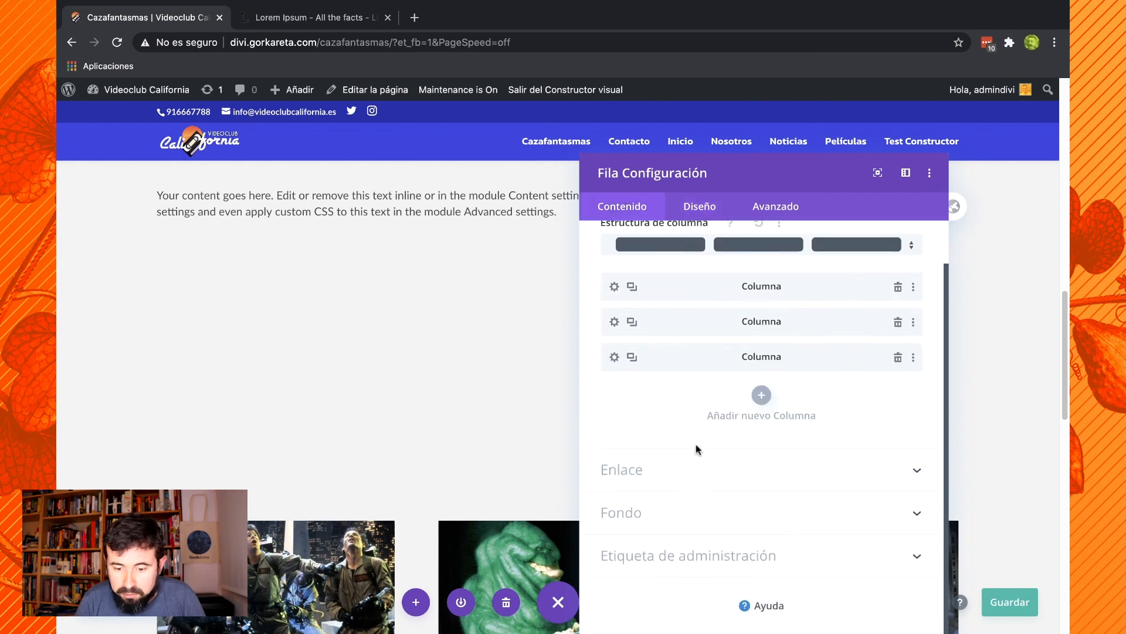
{"action": "left_click", "coordinate": [749, 524]}
{"action": "scroll", "coordinate": [748, 521], "scroll_direction": "down", "scroll_amount": 5}
{"action": "left_click", "coordinate": [713, 509]}
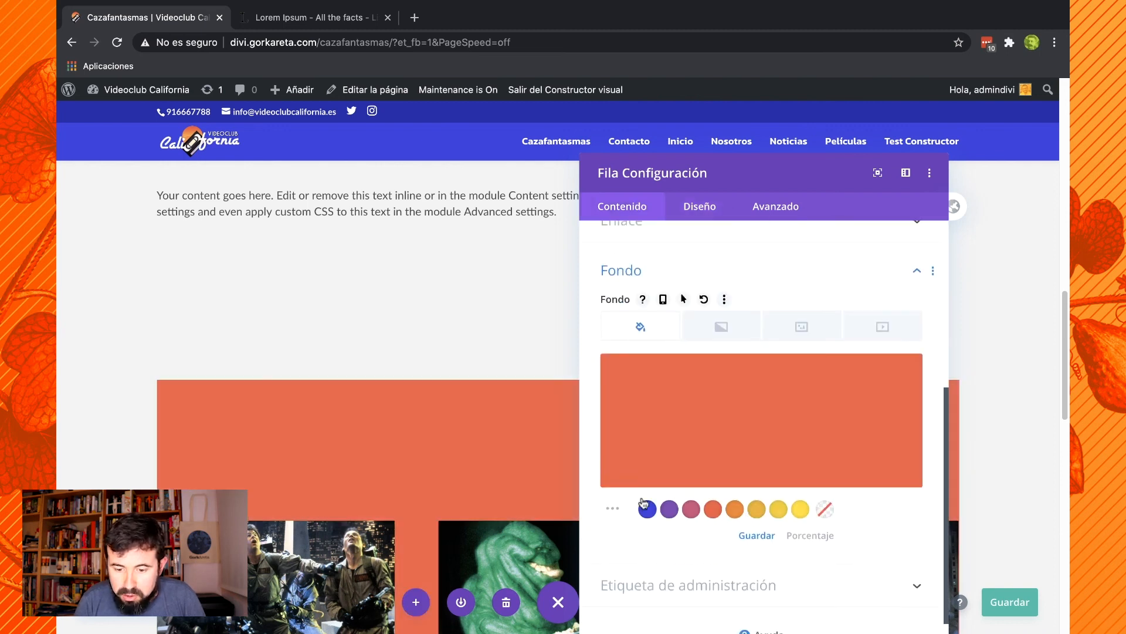
{"action": "left_click", "coordinate": [673, 512]}
{"action": "left_click", "coordinate": [689, 208]}
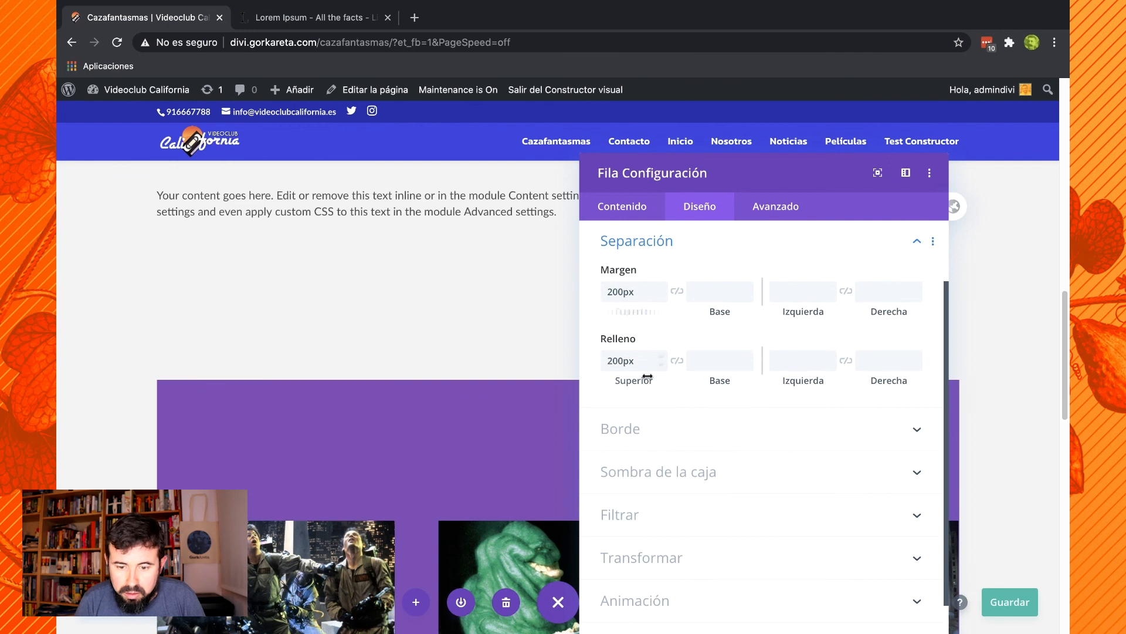
Clear the row's top padding and top margin values.
{"action": "double_click", "coordinate": [634, 361]}
{"action": "key", "text": "BackSpace"}
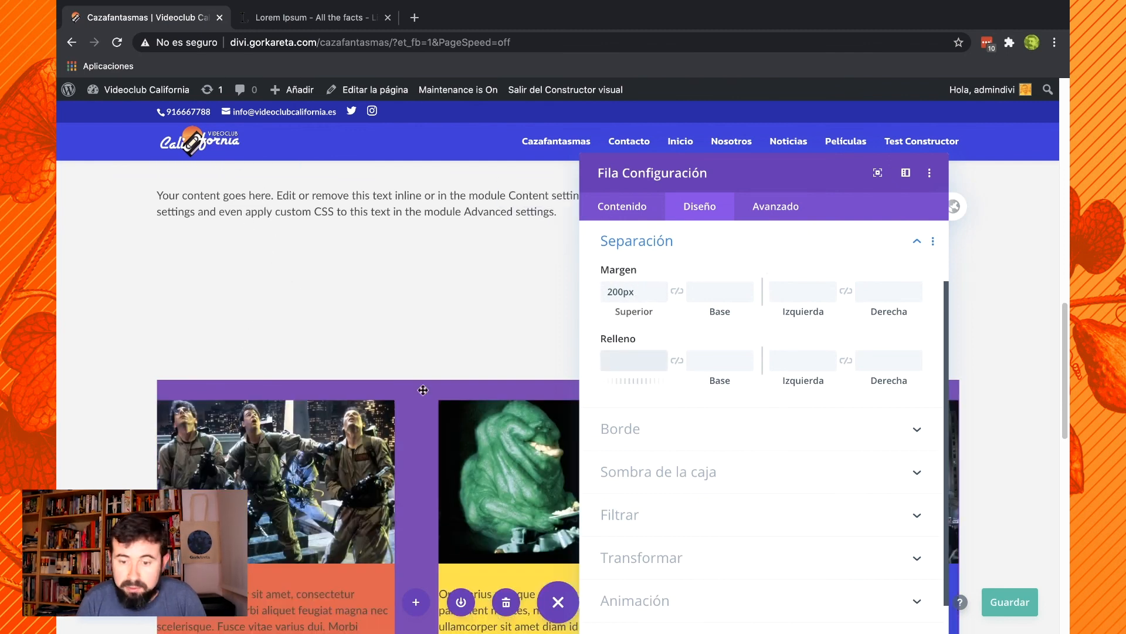
{"action": "double_click", "coordinate": [633, 291]}
{"action": "key", "text": "BackSpace"}
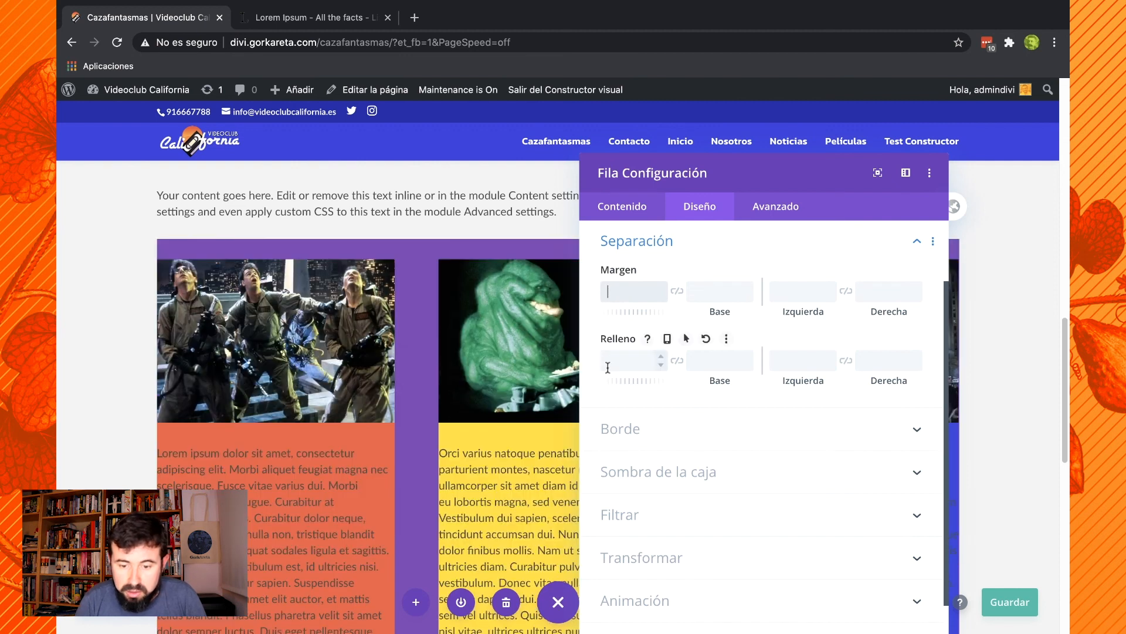
Try a 200px top padding (Relleno Superior) on the row with no margin, and clear the value again.
{"action": "left_click", "coordinate": [608, 367]}
{"action": "type", "text": "200"}
{"action": "left_click", "coordinate": [628, 292]}
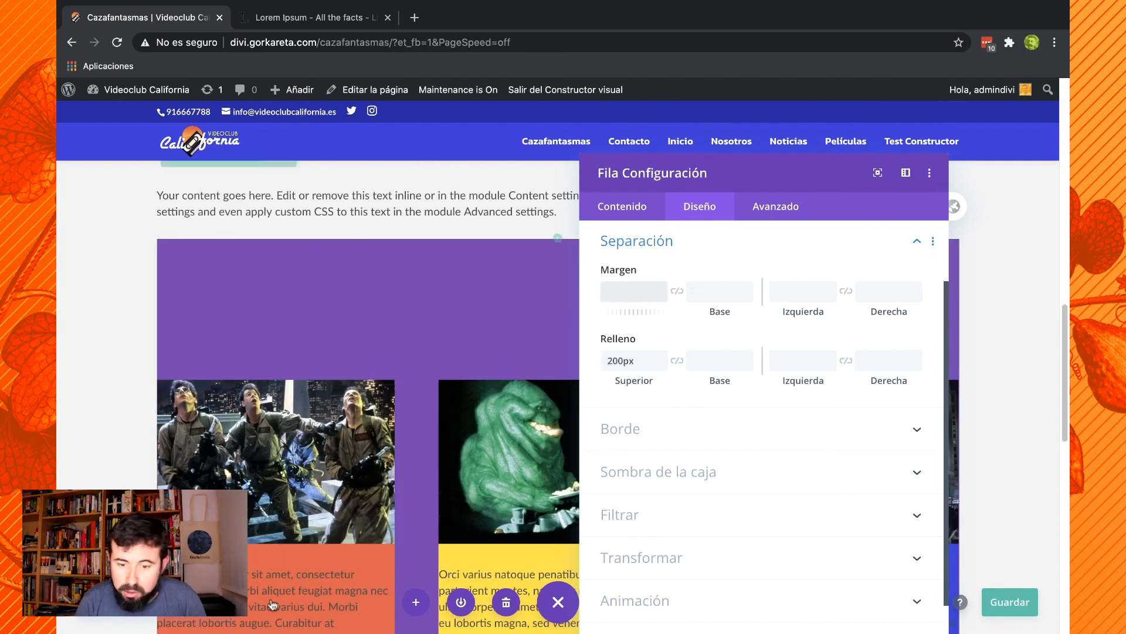
{"action": "left_click_drag", "start_coordinate": [637, 361], "coordinate": [574, 318]}
{"action": "key", "text": "BackSpace"}
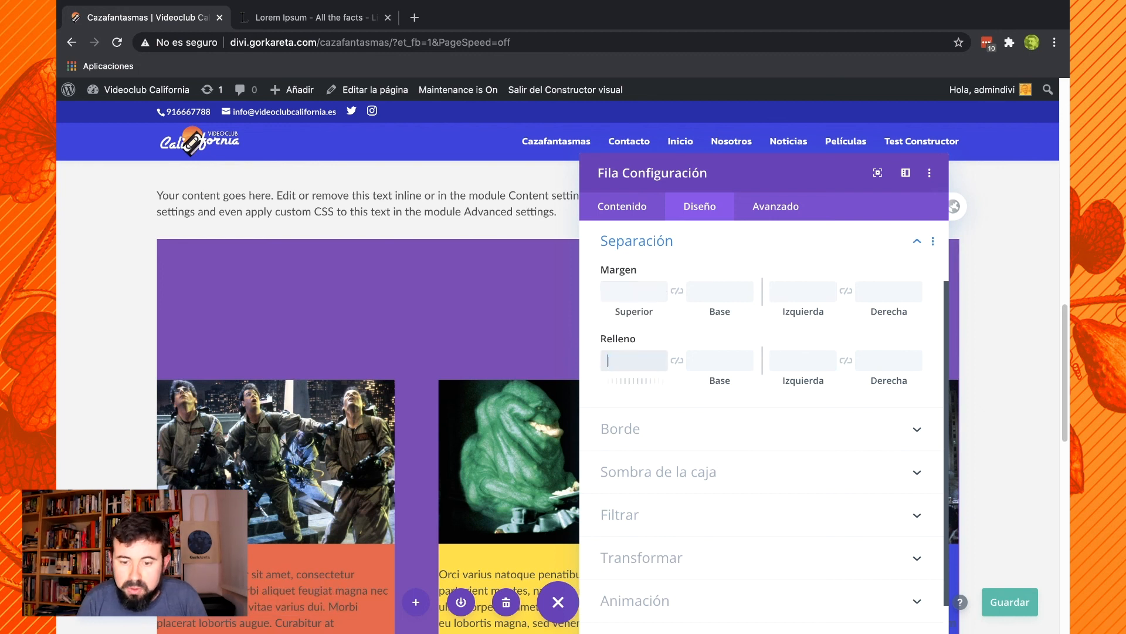
Remove the row's purple background color, open its Borde design settings and save the page.
{"action": "left_click", "coordinate": [623, 207]}
{"action": "scroll", "coordinate": [693, 475], "scroll_direction": "down", "scroll_amount": 1}
{"action": "left_click", "coordinate": [683, 513]}
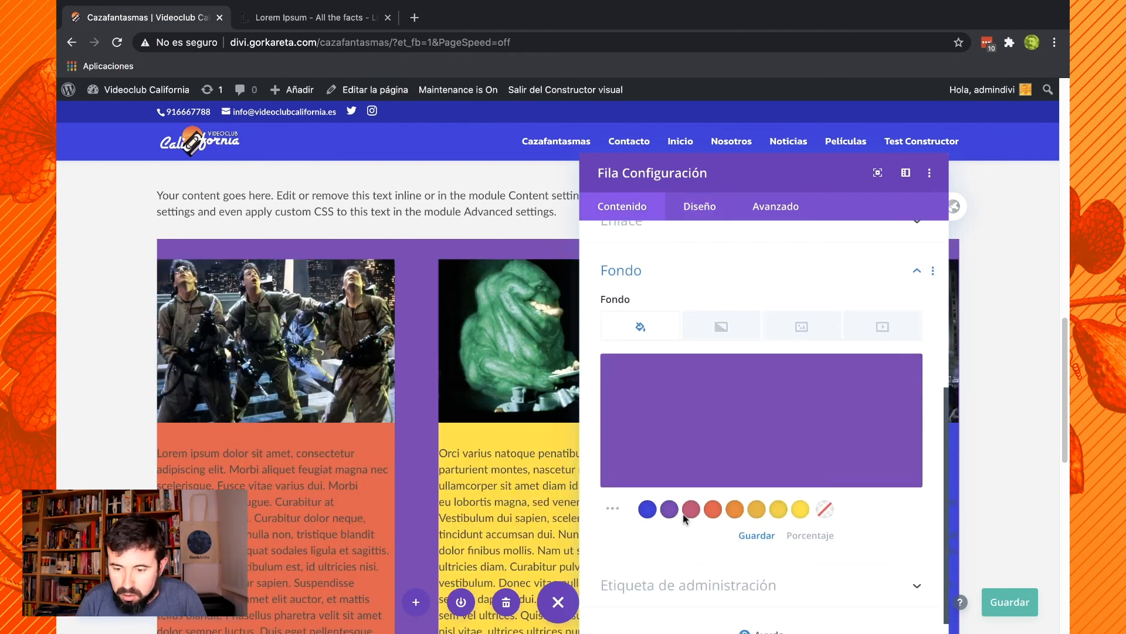
{"action": "left_click", "coordinate": [885, 371]}
{"action": "left_click", "coordinate": [700, 206]}
{"action": "left_click", "coordinate": [645, 427]}
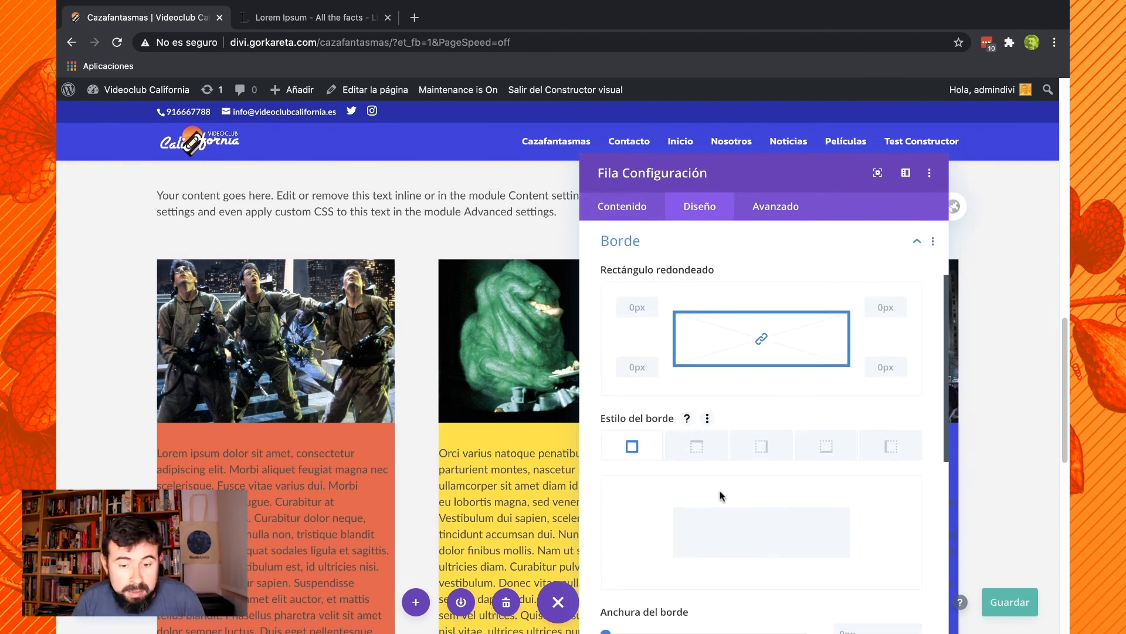
{"action": "key", "text": "super+s"}
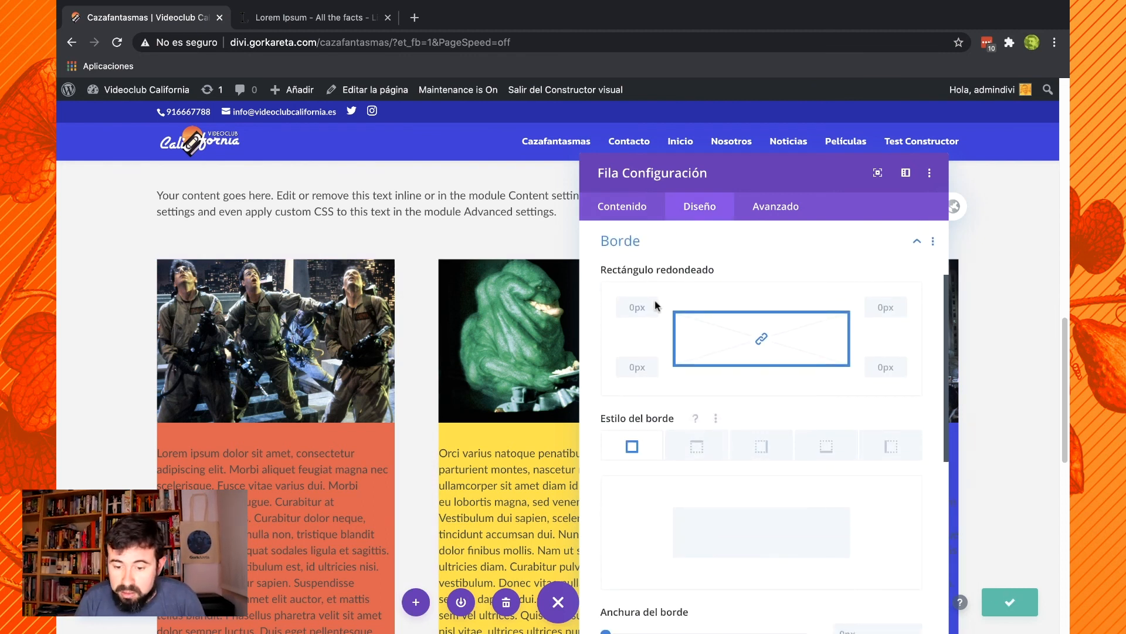
Try a 13px border width (Anchura del borde) on the row and undo it.
{"action": "scroll", "coordinate": [657, 528], "scroll_direction": "down", "scroll_amount": 3}
{"action": "left_click", "coordinate": [656, 534]}
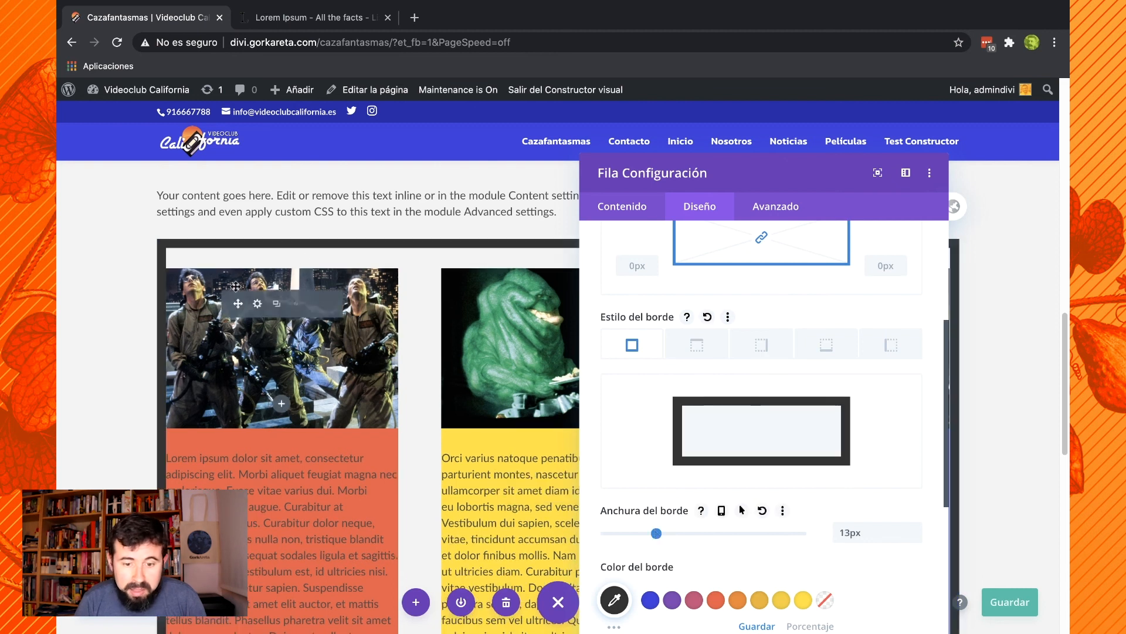
{"action": "key", "text": "super+z"}
Review the row's Sombra de la caja and Filtrar design options and bring up its Avanzado settings.
{"action": "scroll", "coordinate": [728, 519], "scroll_direction": "down", "scroll_amount": 5}
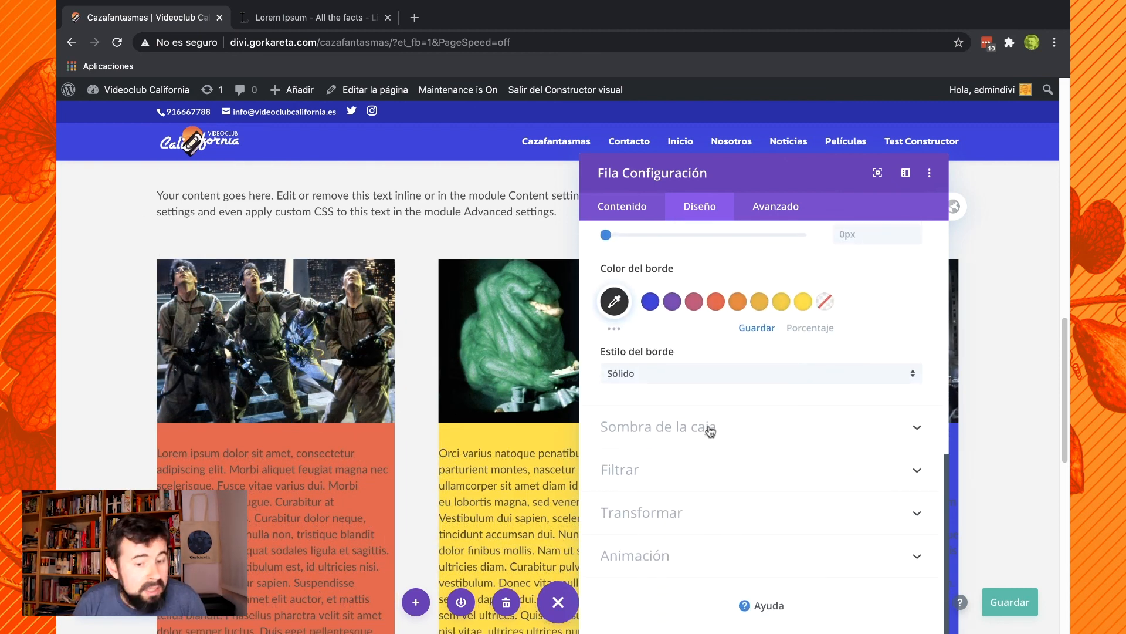
{"action": "left_click", "coordinate": [710, 431]}
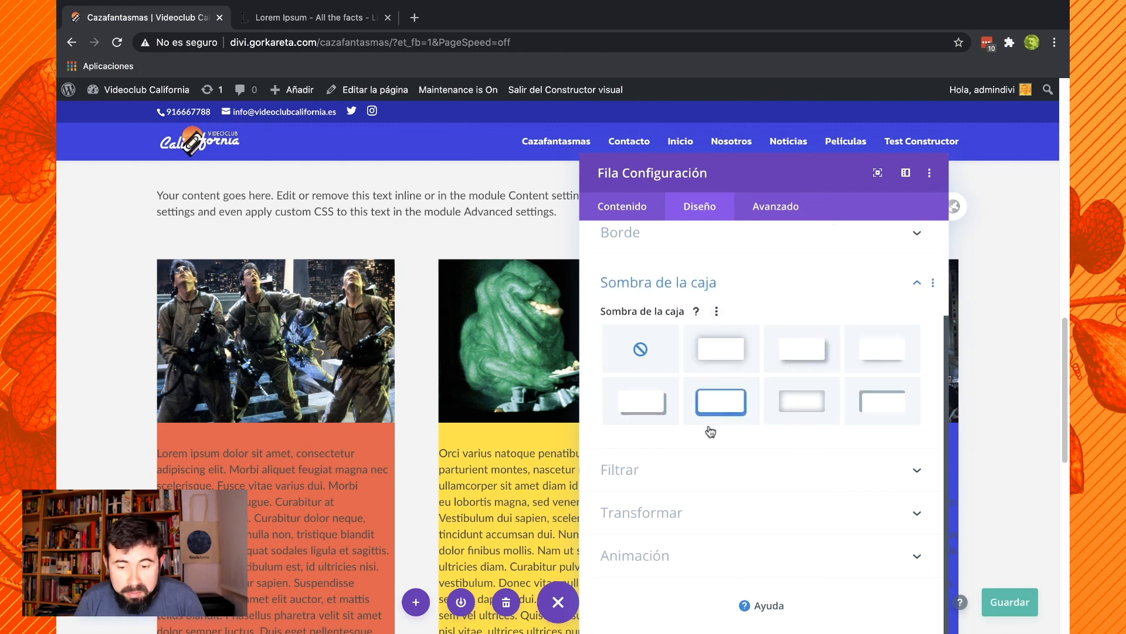
{"action": "left_click", "coordinate": [748, 468]}
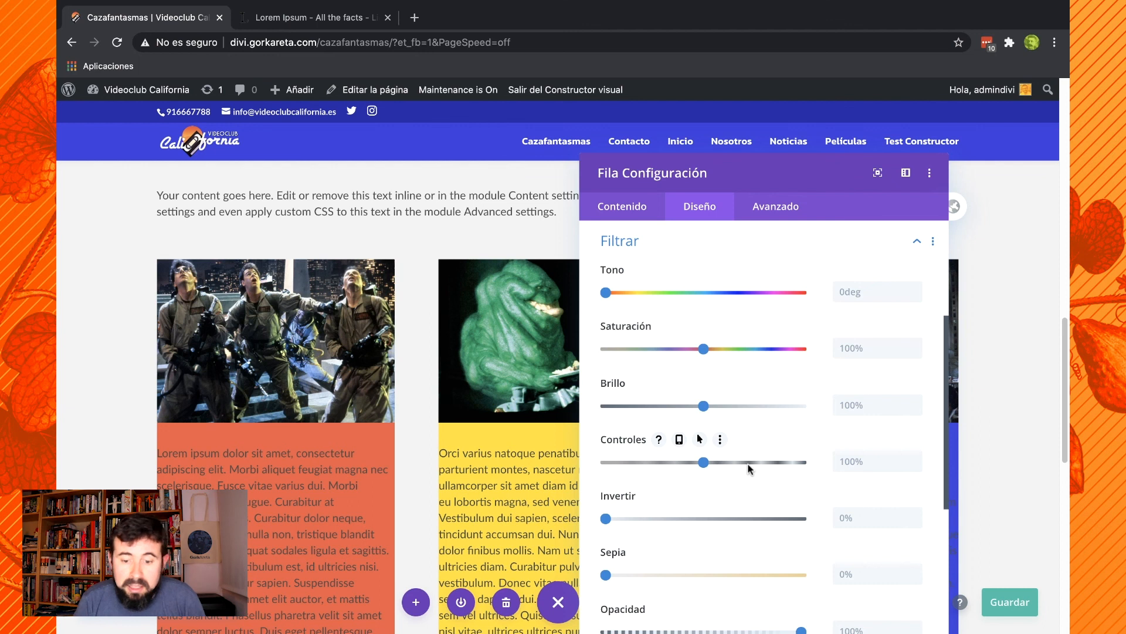
{"action": "scroll", "coordinate": [749, 467], "scroll_direction": "down", "scroll_amount": 5}
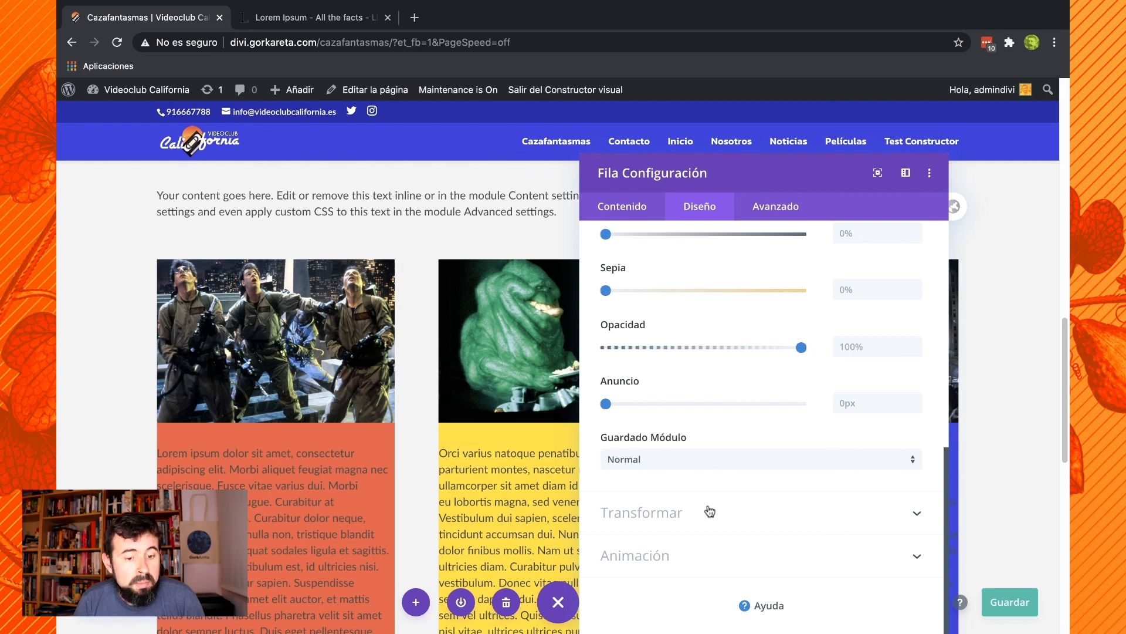
{"action": "scroll", "coordinate": [704, 411], "scroll_direction": "up", "scroll_amount": 8}
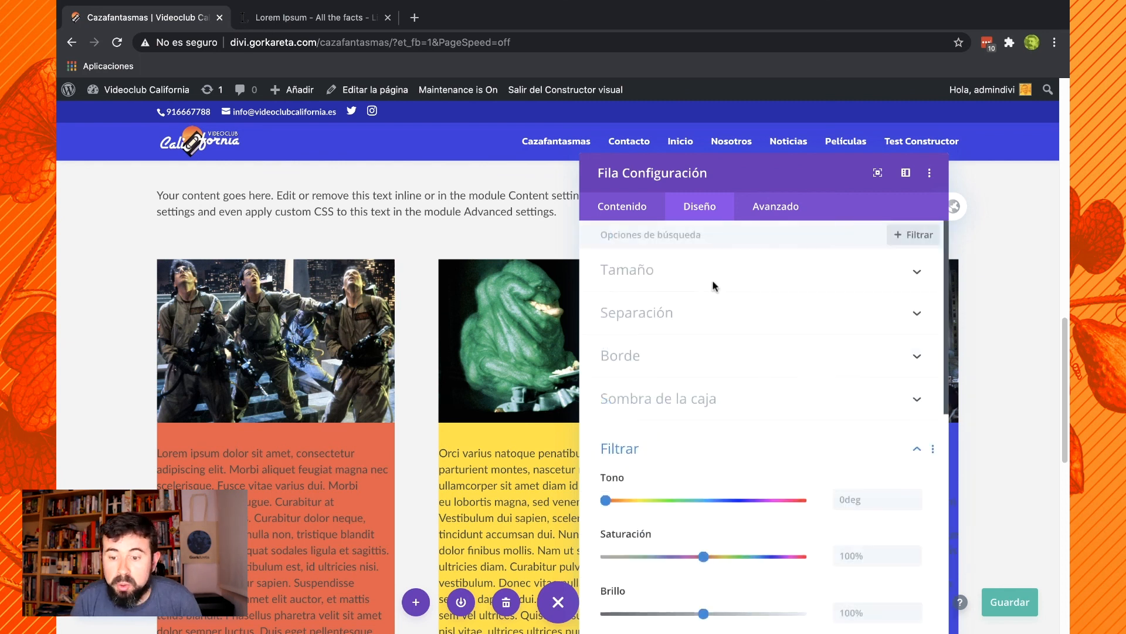
{"action": "left_click", "coordinate": [774, 212]}
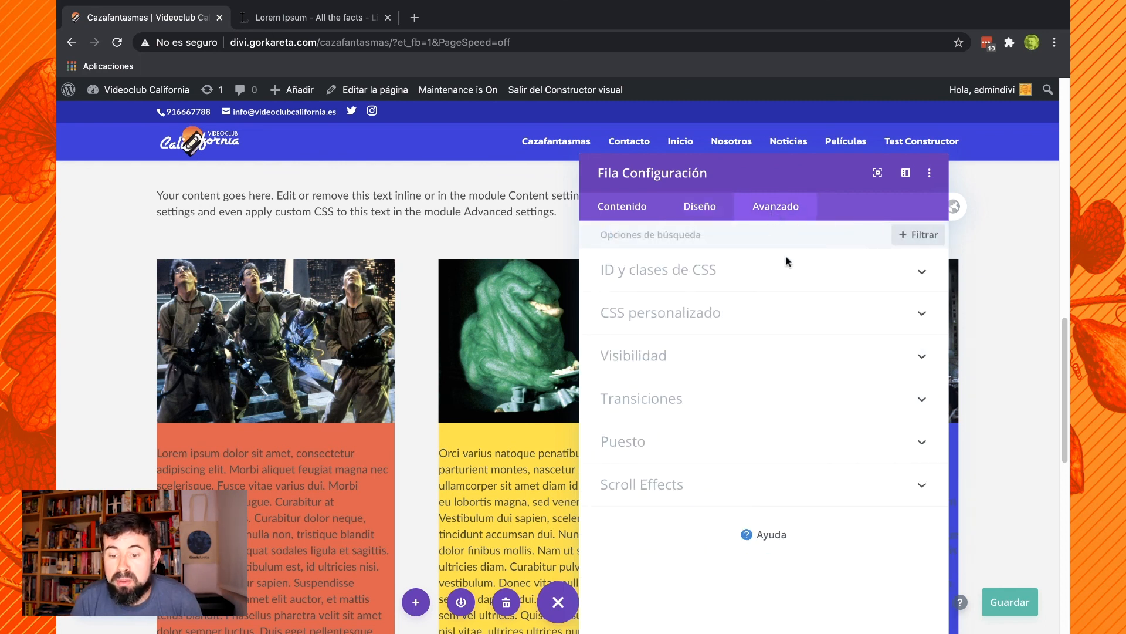